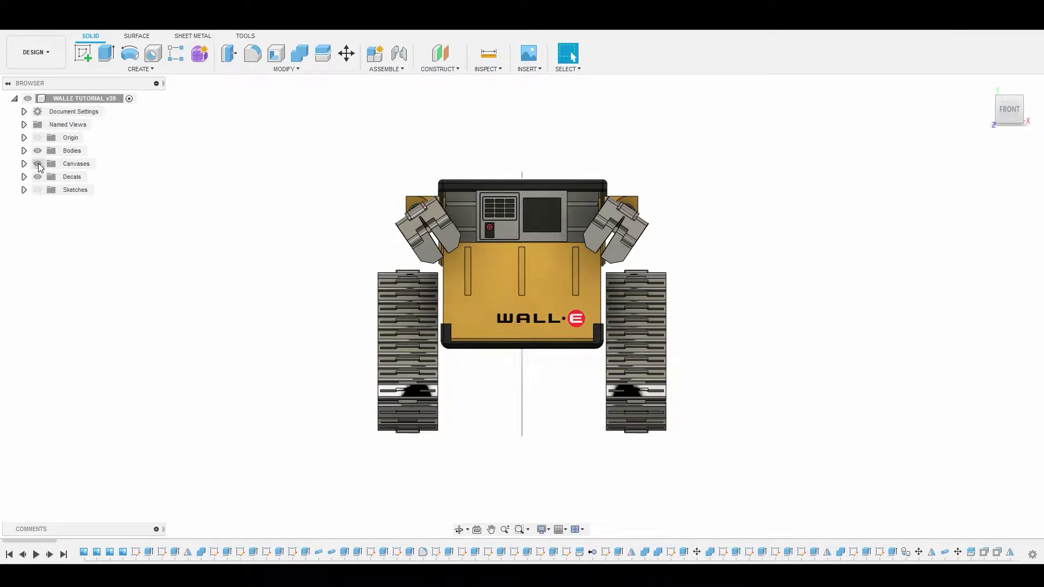
# Insert the front reference image from the neck_head reference folder as a canvas on the XY plane.
pyautogui.click(529, 53)
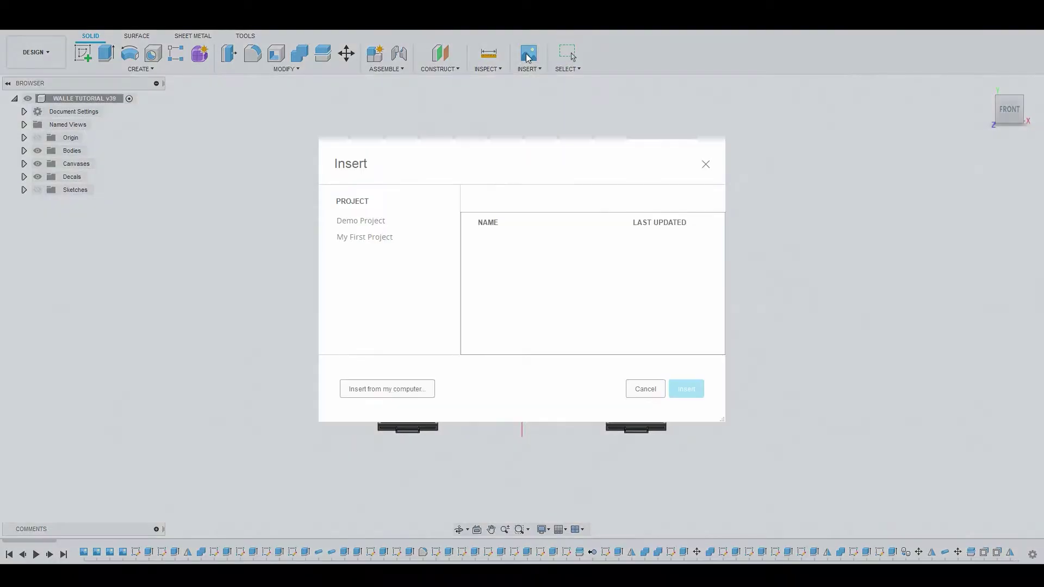
pyautogui.click(394, 388)
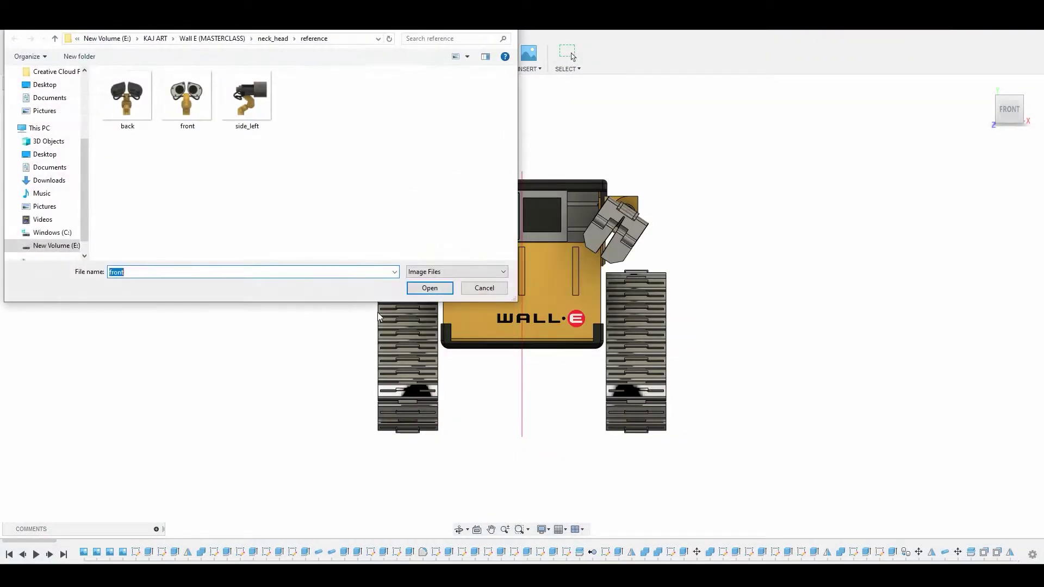
pyautogui.click(188, 107)
pyautogui.click(430, 288)
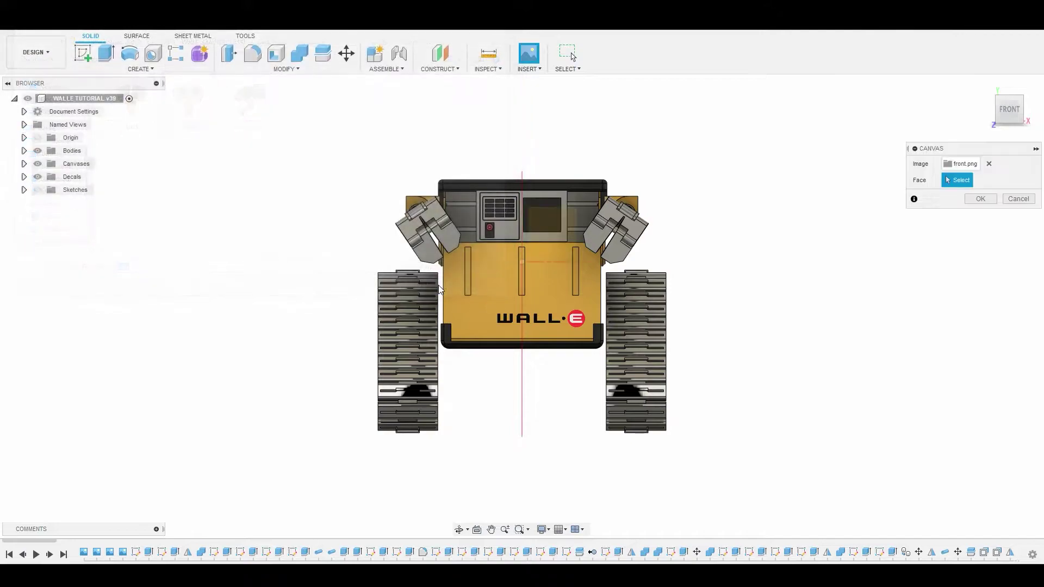
pyautogui.click(553, 225)
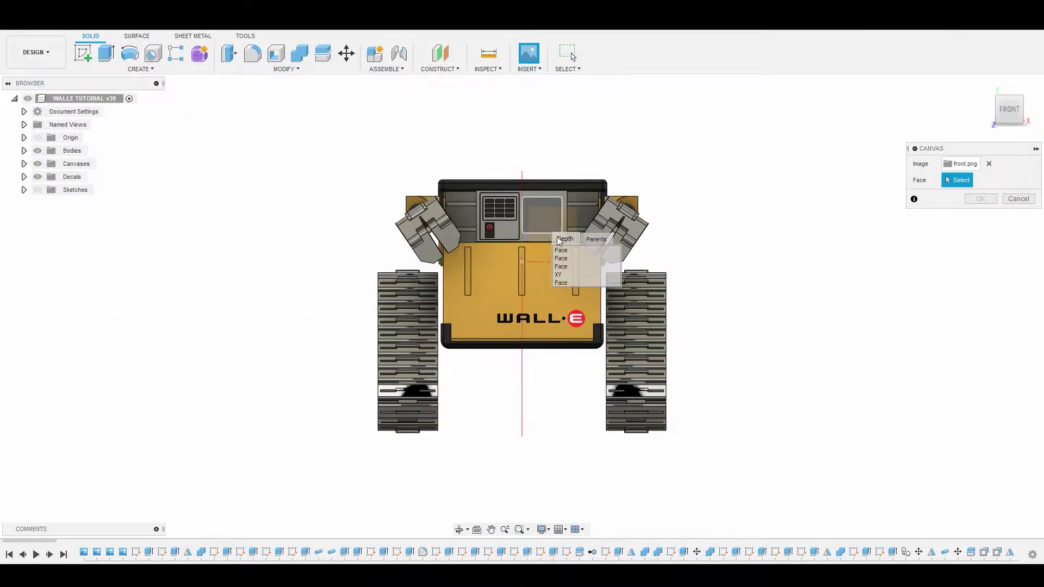
pyautogui.click(569, 275)
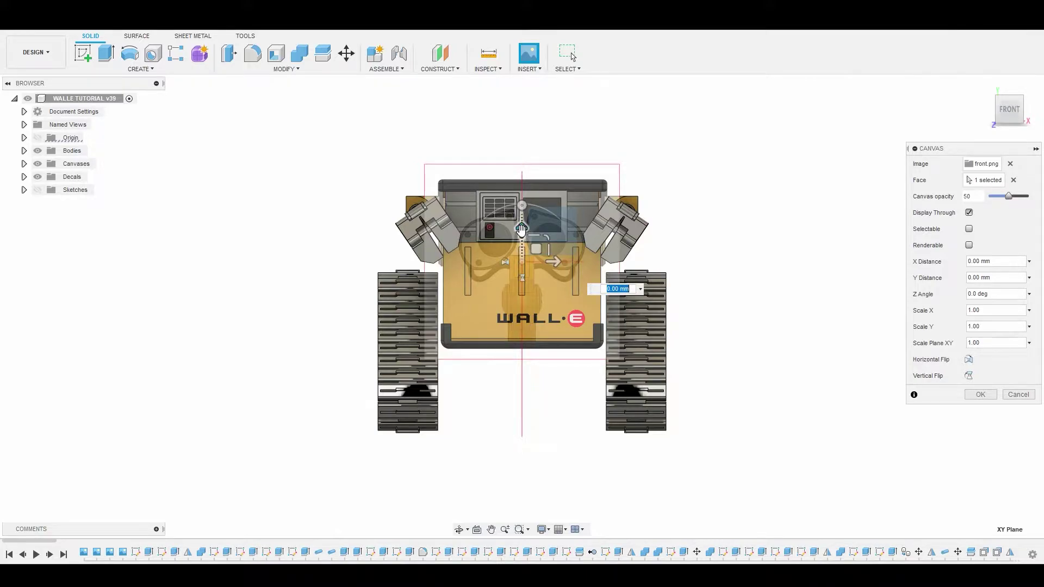
# Set the front canvas's Y distance to 13.655 mm and finish placing it above the body.
pyautogui.write('13.655')
pyautogui.press('Return')
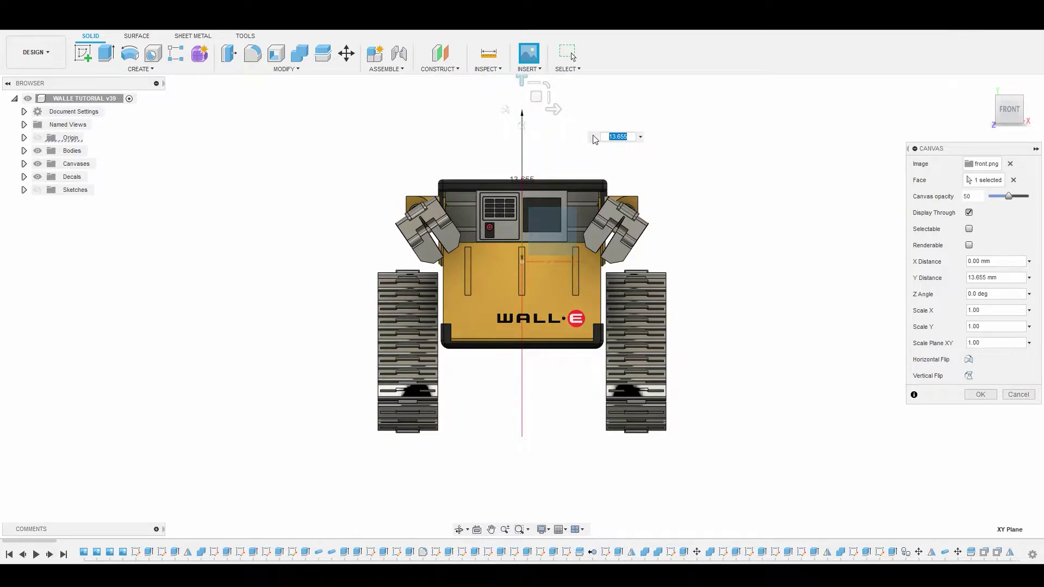
pyautogui.rightClick(681, 118)
pyautogui.click(714, 112)
pyautogui.moveTo(714, 114); pyautogui.dragTo(718, 168, button='middle')
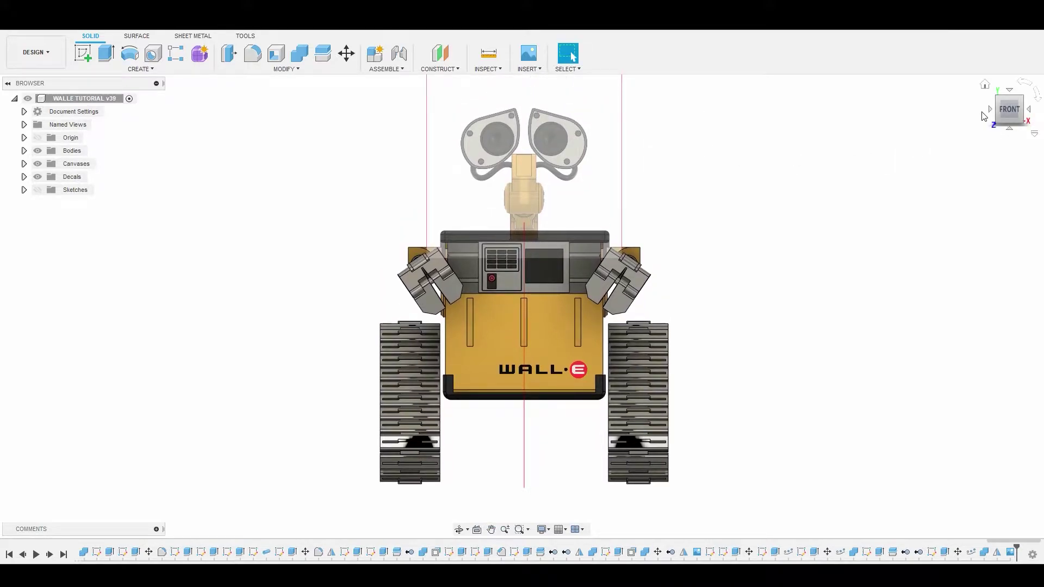
# Insert the back reference image as a canvas on the XY plane, working from the back view.
pyautogui.click(990, 110)
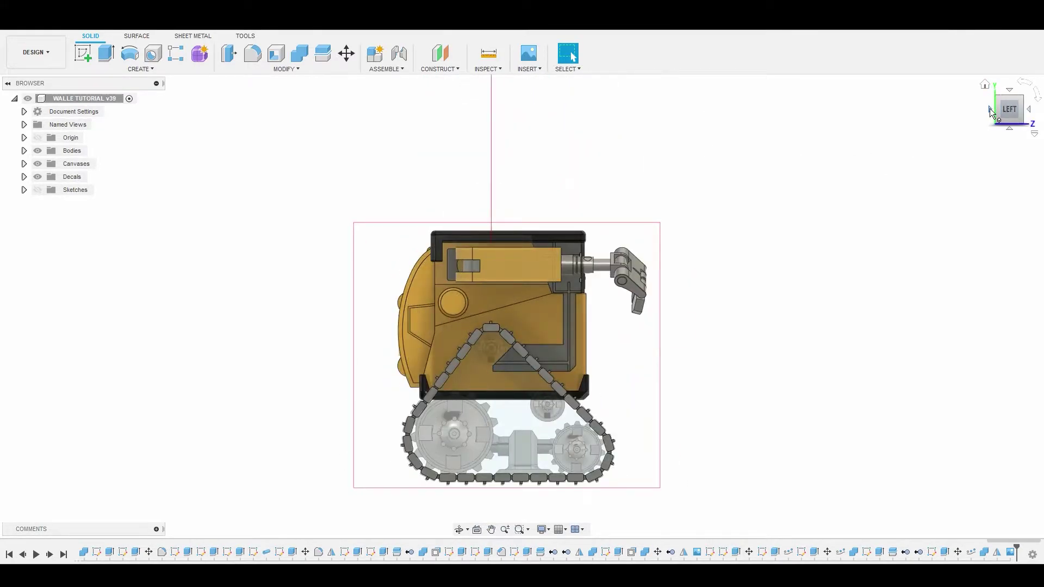
pyautogui.click(990, 112)
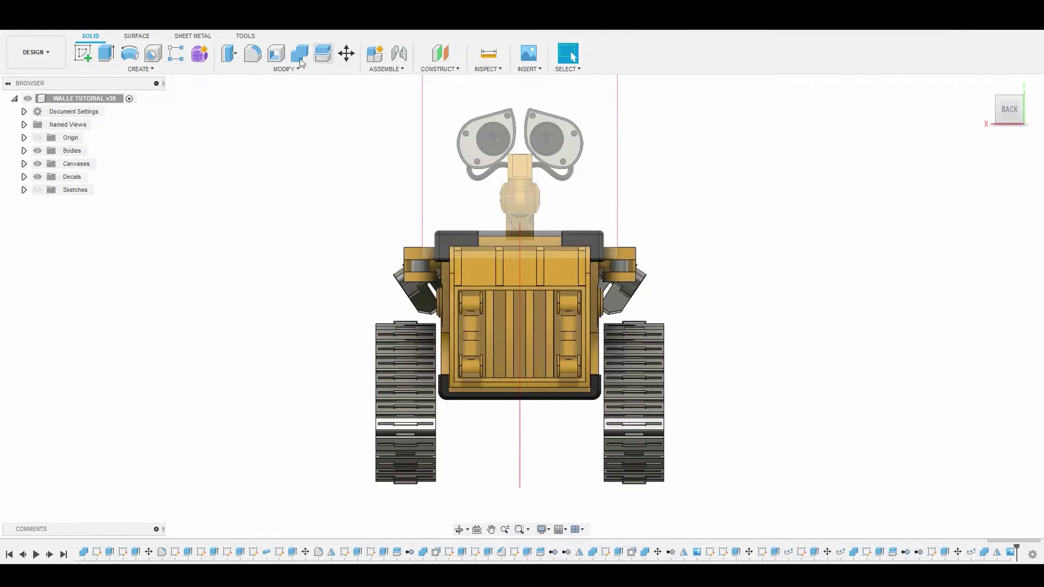
pyautogui.click(531, 54)
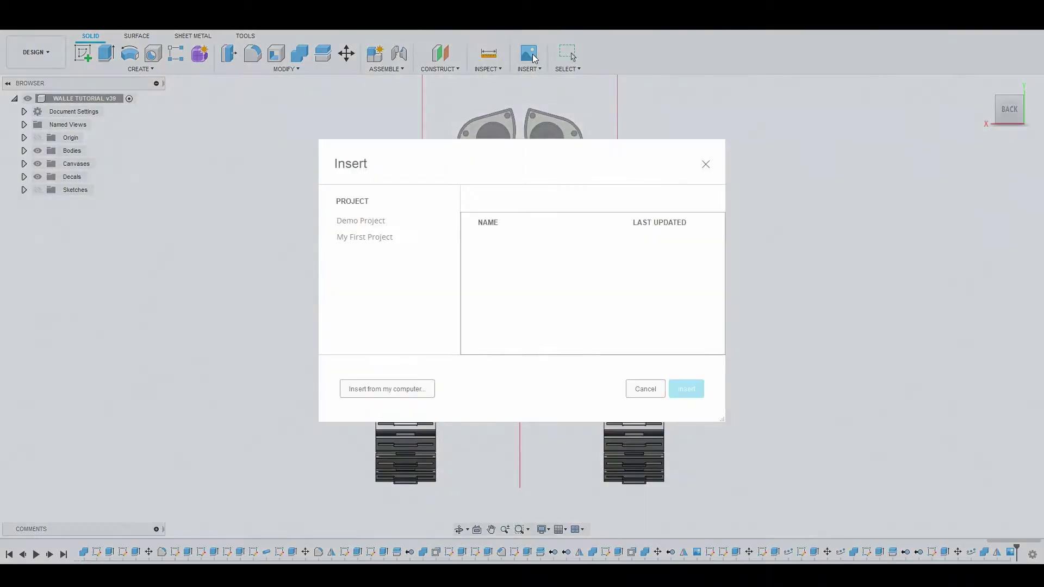
pyautogui.click(405, 389)
pyautogui.click(186, 99)
pyautogui.click(127, 96)
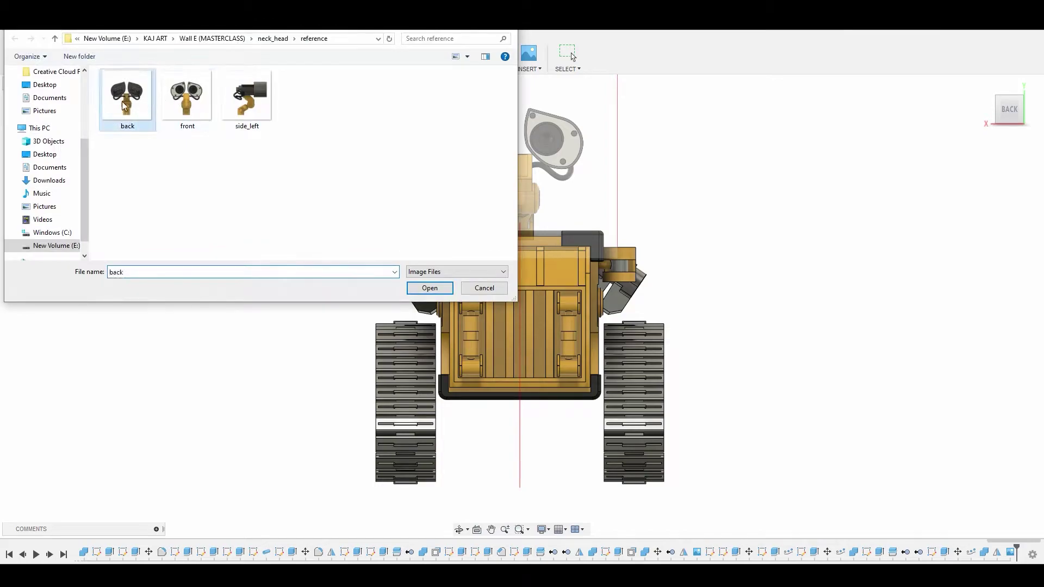
pyautogui.click(435, 288)
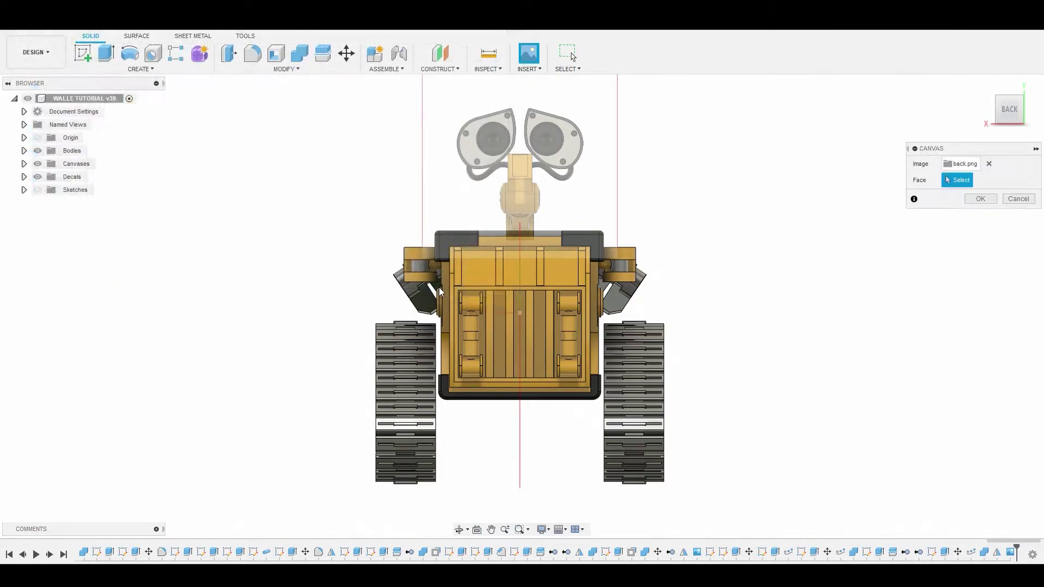
pyautogui.click(495, 282)
pyautogui.click(513, 320)
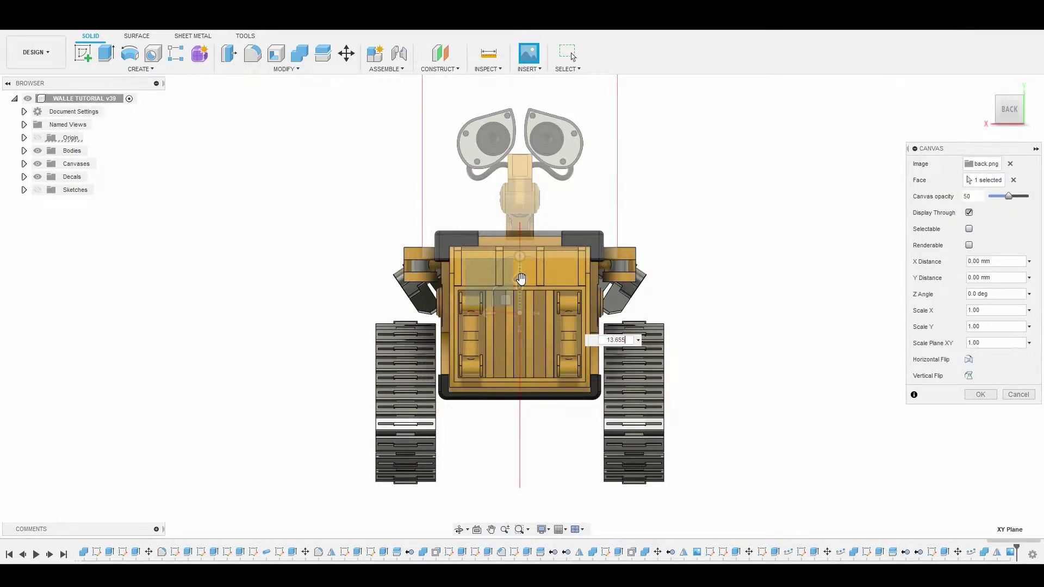
# Set the back canvas's Y distance to 13.655 mm and finish placing it.
pyautogui.write('13.655')
pyautogui.press('Return')
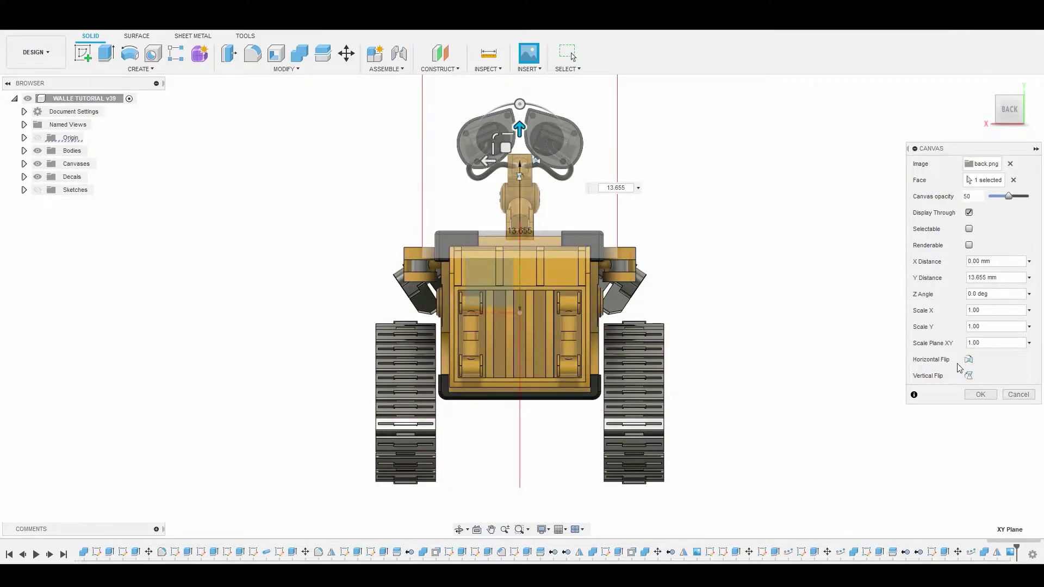
pyautogui.click(980, 395)
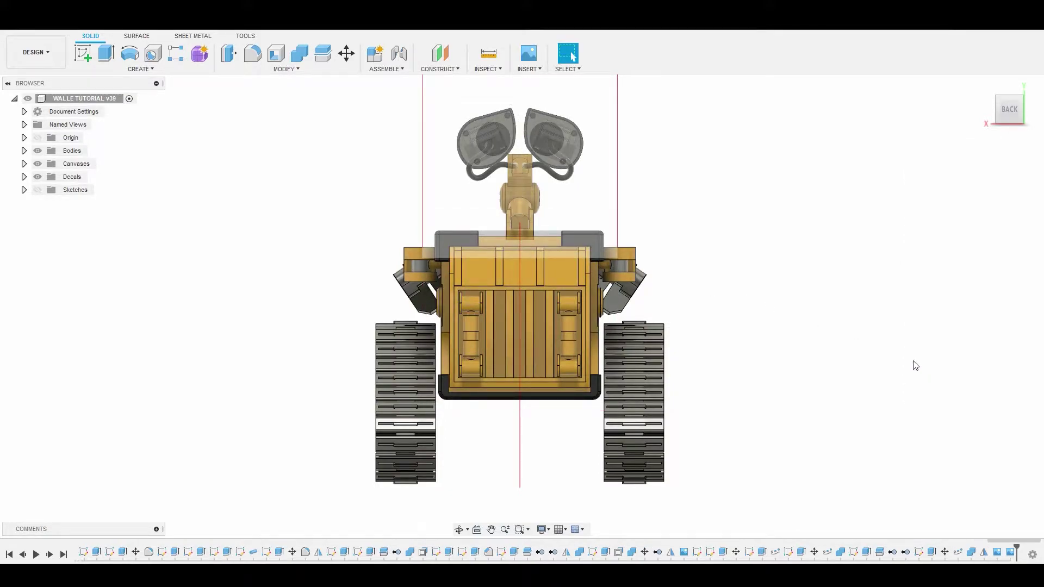
# Insert the side_left reference image as a canvas on the YZ plane, working from the left view.
pyautogui.click(1032, 112)
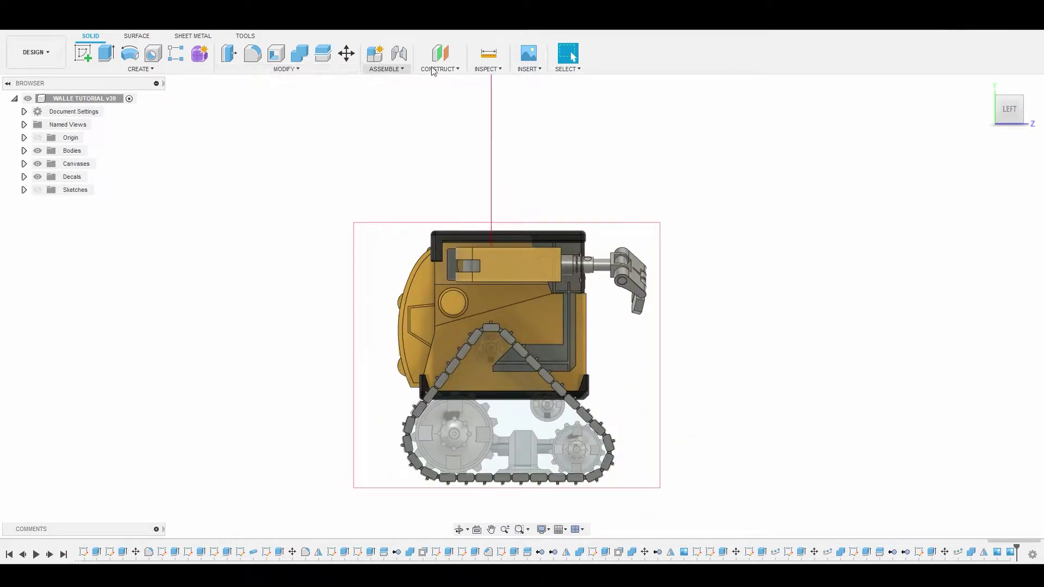
pyautogui.click(521, 58)
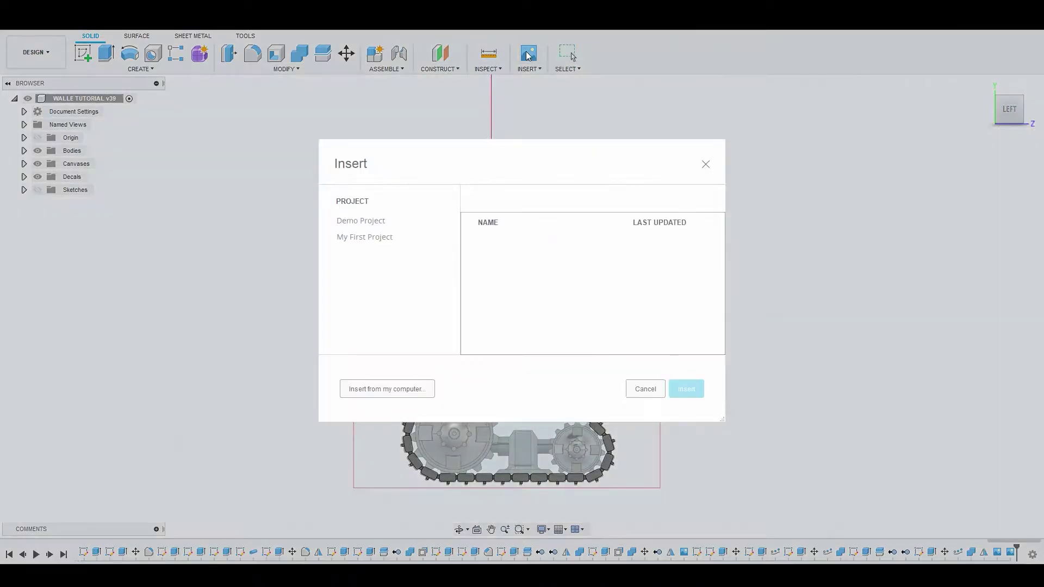
pyautogui.click(388, 390)
pyautogui.click(259, 101)
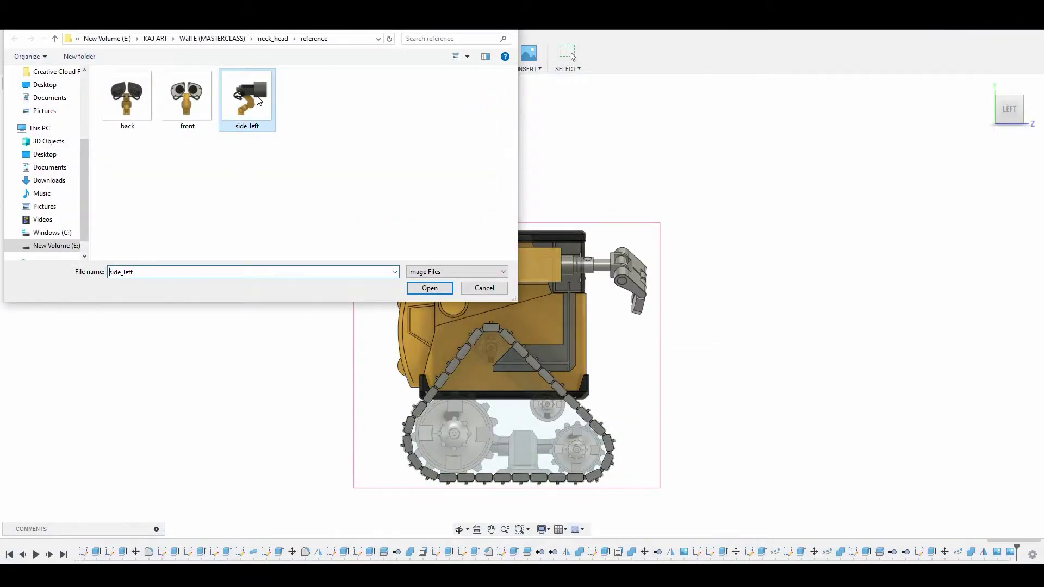
pyautogui.click(430, 288)
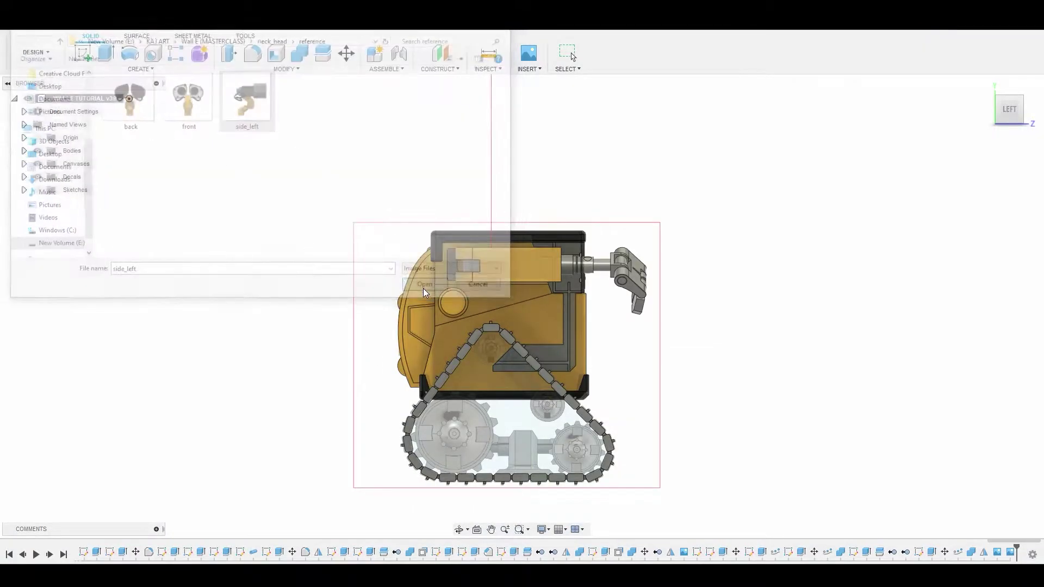
pyautogui.click(517, 294)
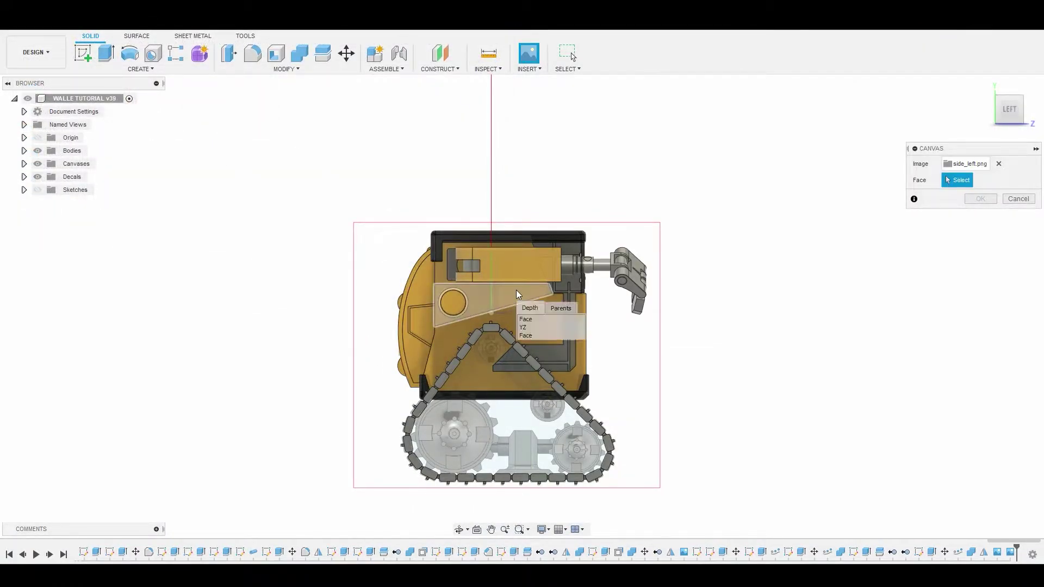
pyautogui.click(536, 335)
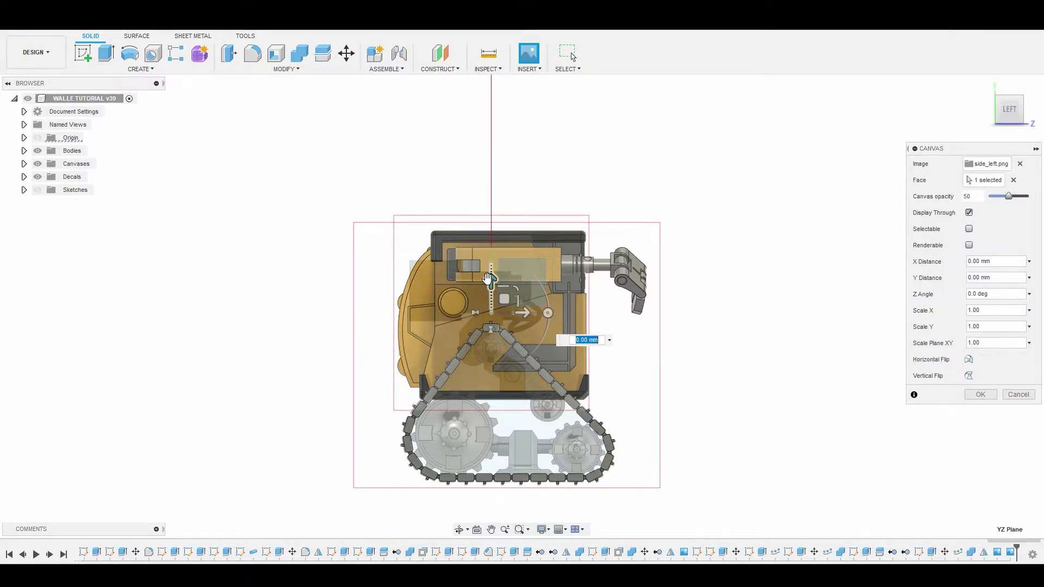
# Offset the side_left canvas by an X distance of 13.655 mm and a Y distance of 1.014 mm.
pyautogui.moveTo(489, 278); pyautogui.dragTo(491, 129)
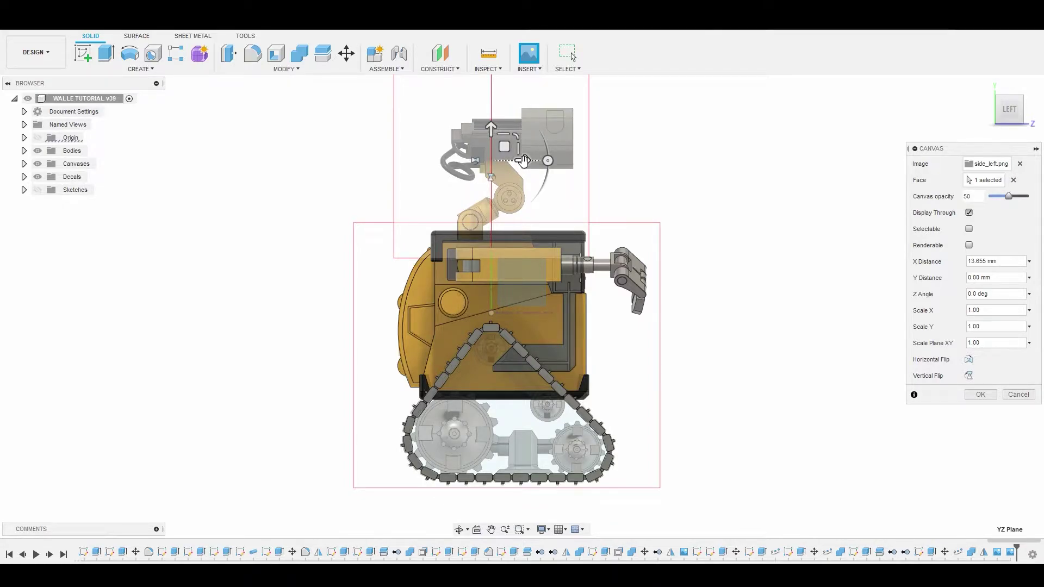
pyautogui.click(523, 161)
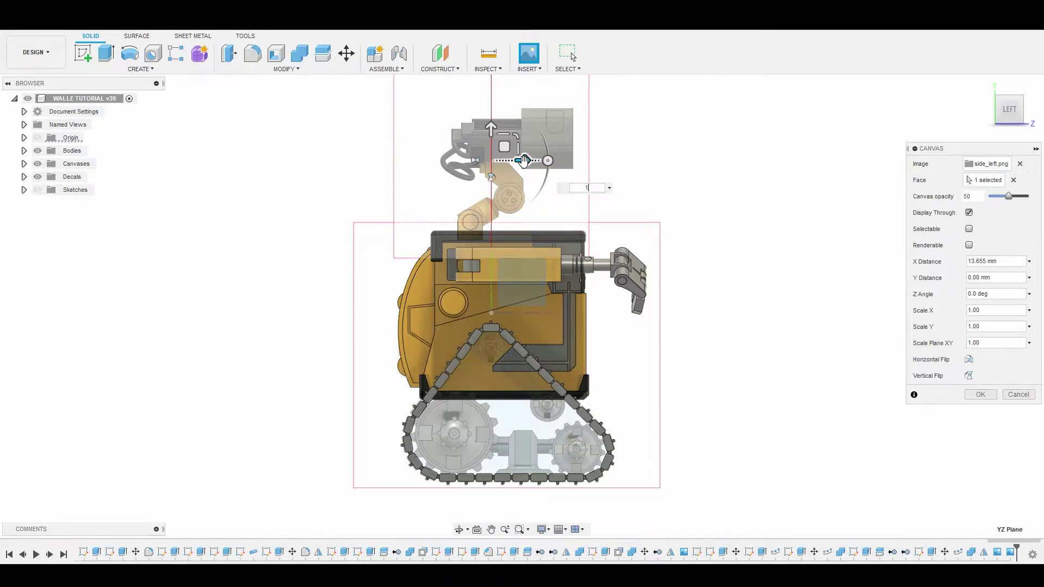
pyautogui.write('14')
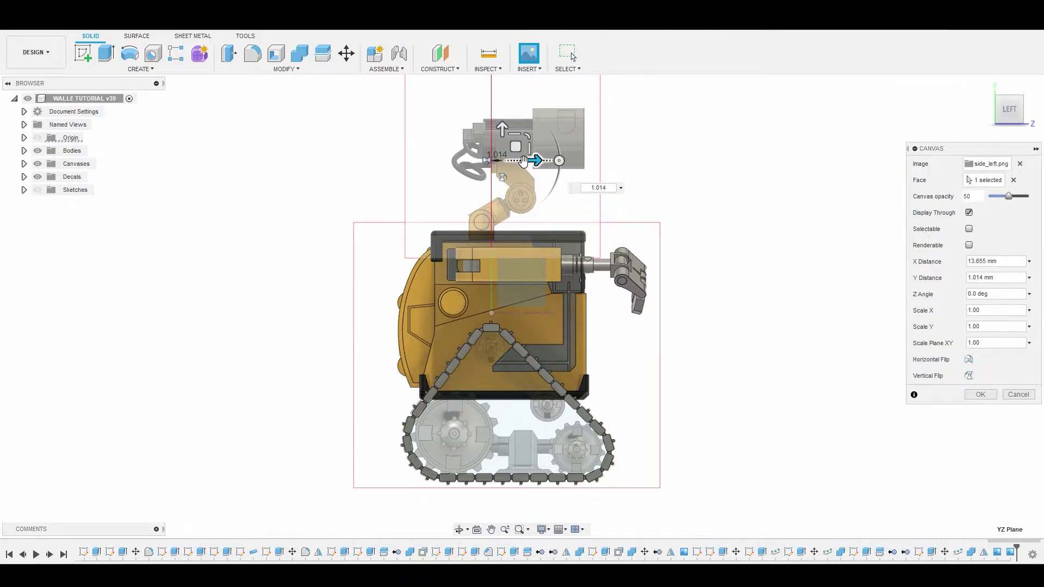
pyautogui.press('Return')
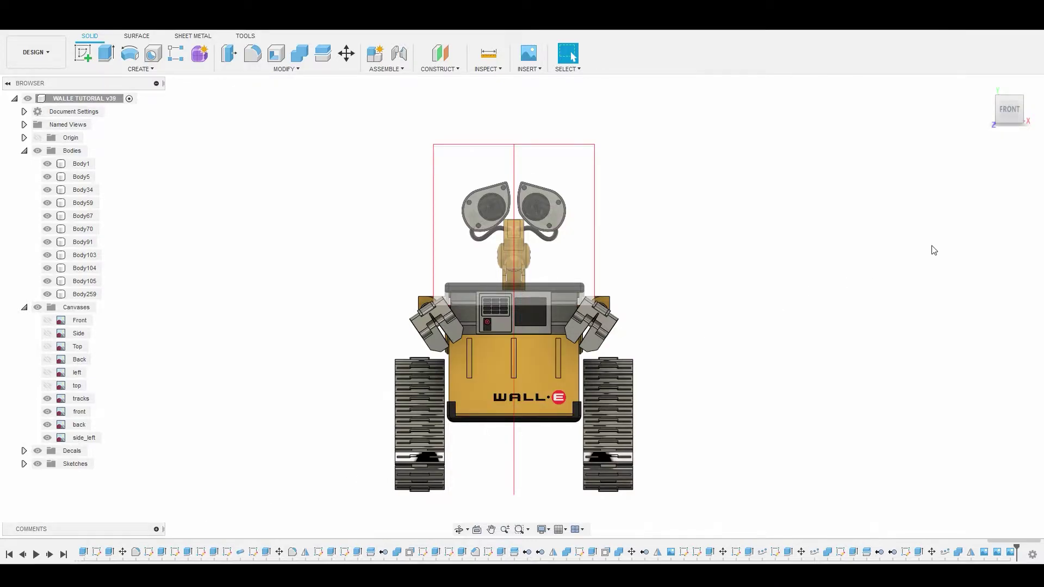
# Hide all the existing bodies, from Body259 up to Body1, leaving the reference canvases shown.
pyautogui.click(47, 294)
pyautogui.click(47, 294)
pyautogui.click(47, 281)
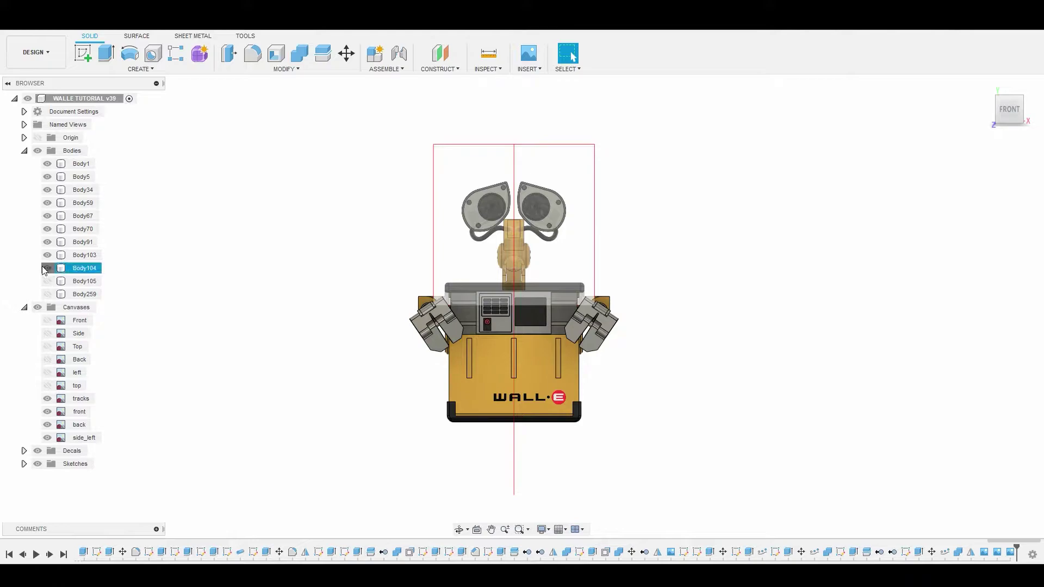
pyautogui.click(48, 268)
pyautogui.click(47, 255)
pyautogui.click(48, 242)
pyautogui.click(48, 229)
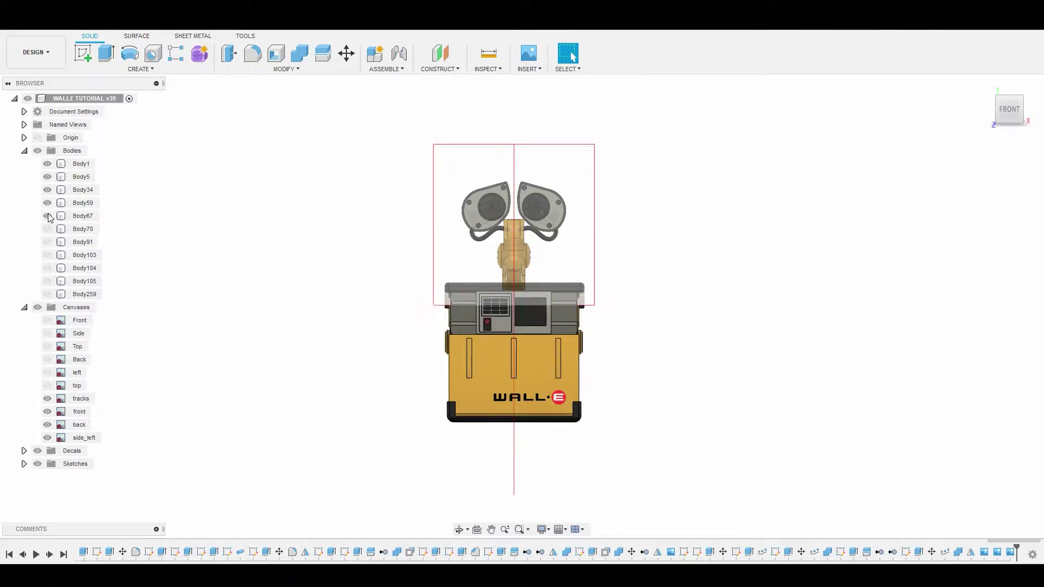
pyautogui.click(48, 216)
pyautogui.click(48, 203)
pyautogui.click(48, 189)
pyautogui.click(48, 177)
pyautogui.click(48, 163)
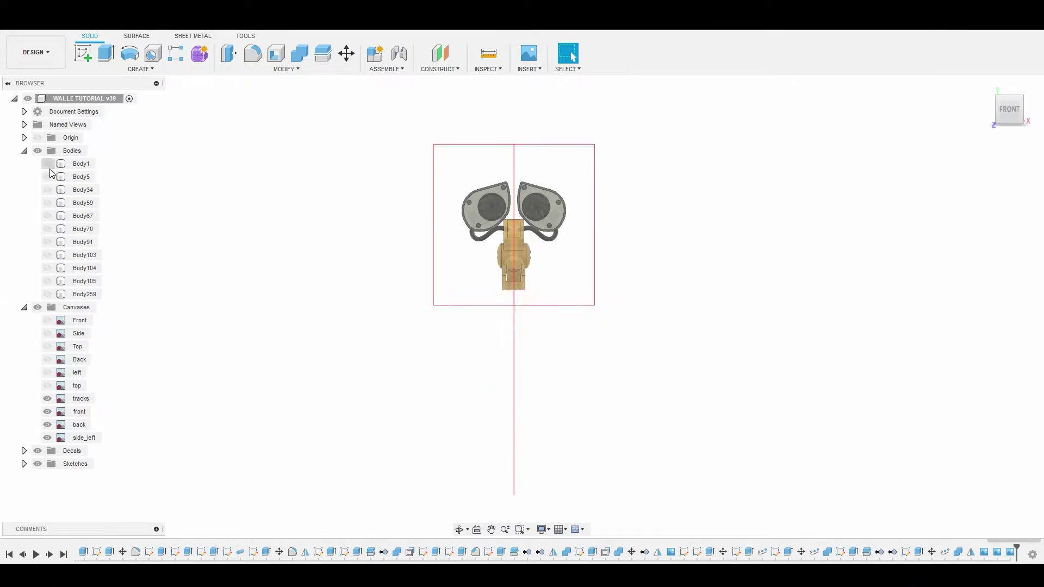
# Hide the tracks and back canvases, keeping the front and side_left canvases shown.
pyautogui.click(990, 109)
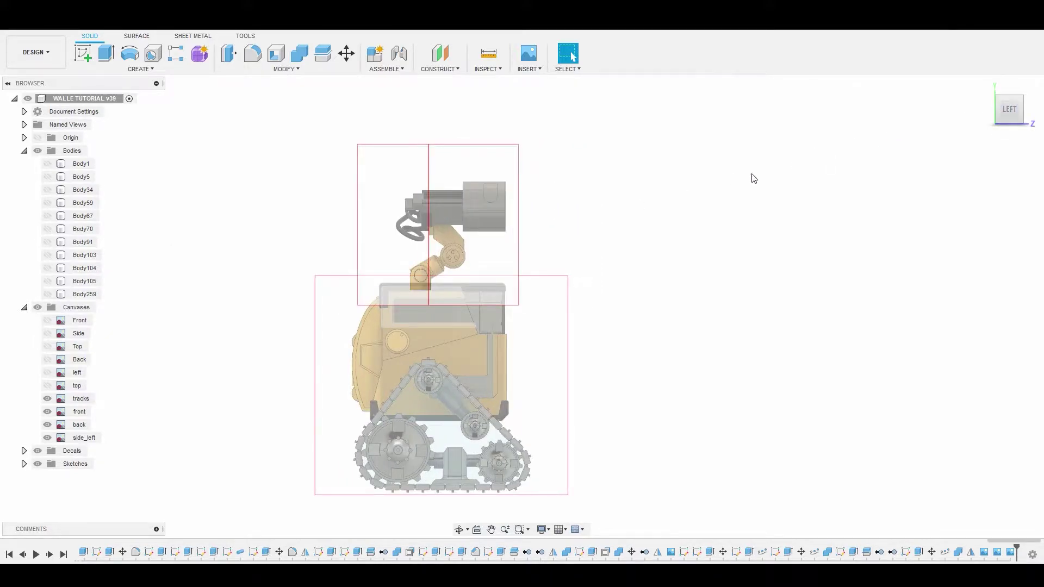
pyautogui.click(49, 401)
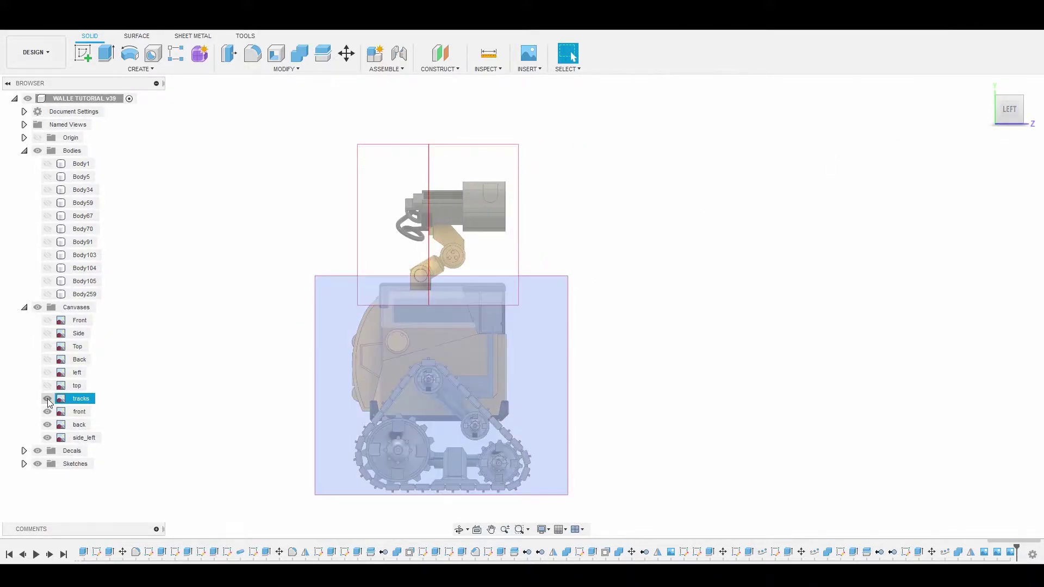
pyautogui.click(48, 400)
pyautogui.click(48, 413)
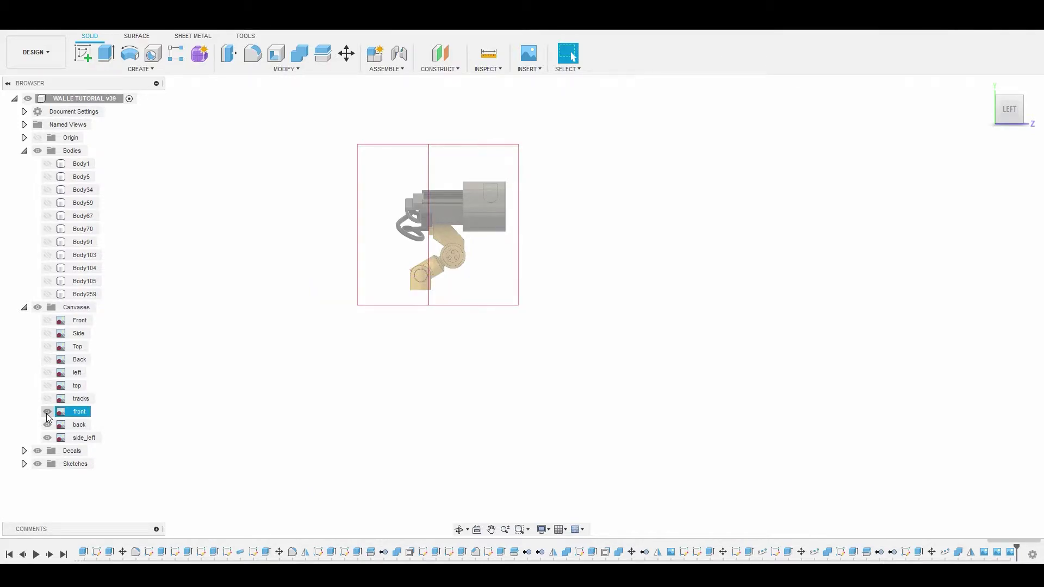
pyautogui.click(48, 424)
pyautogui.click(47, 426)
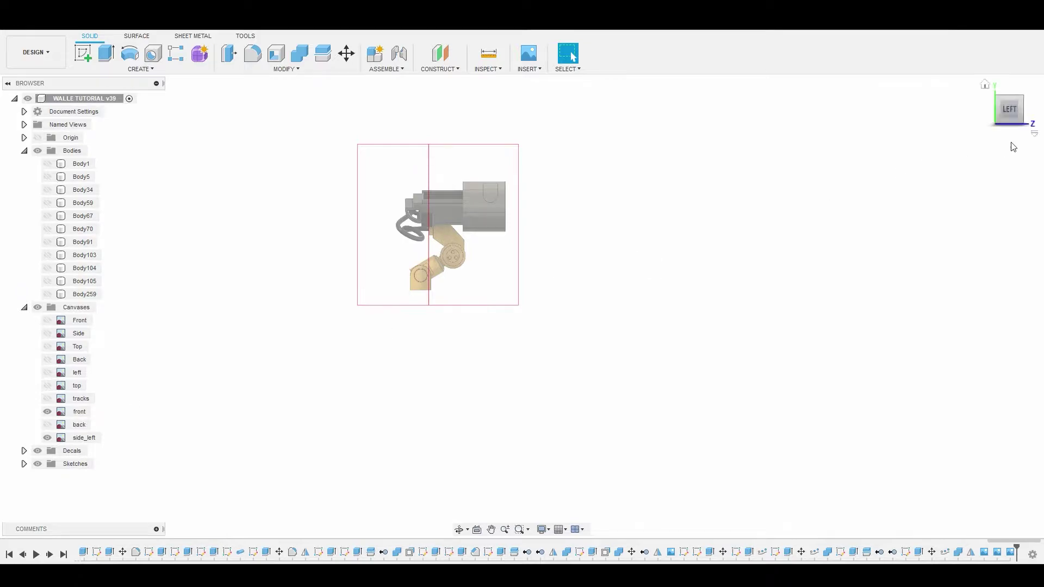
# Start a new sketch on the YZ plane, facing the left side of the neck's base.
pyautogui.click(1035, 112)
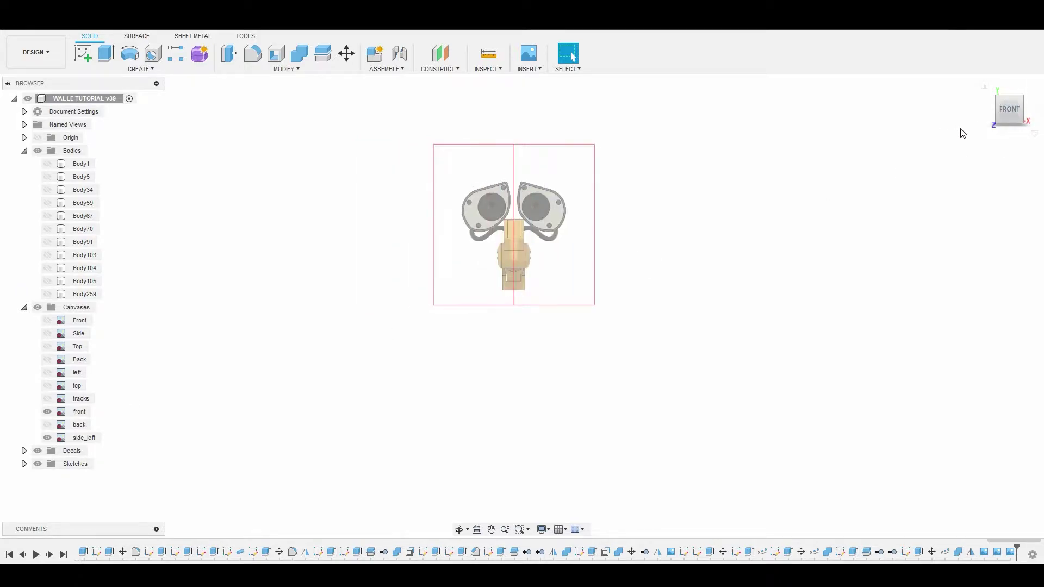
pyautogui.click(991, 110)
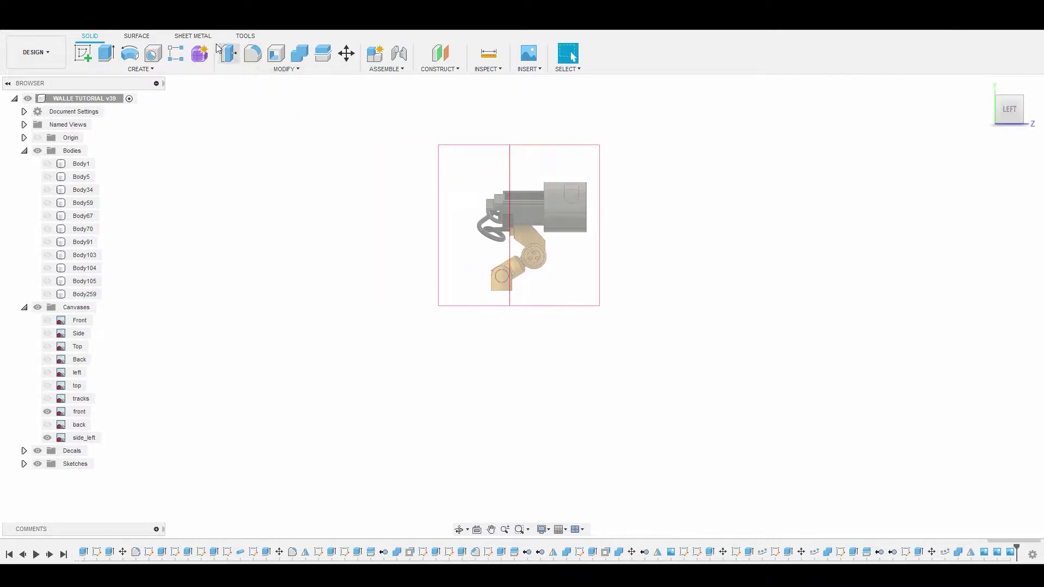
pyautogui.click(83, 53)
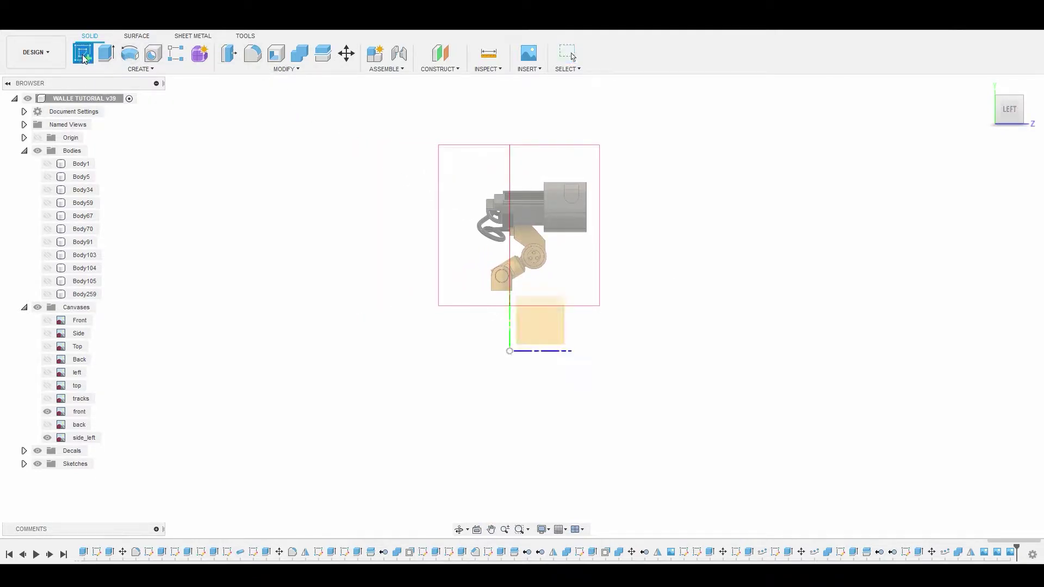
pyautogui.click(541, 324)
pyautogui.scroll(8, 495, 274)
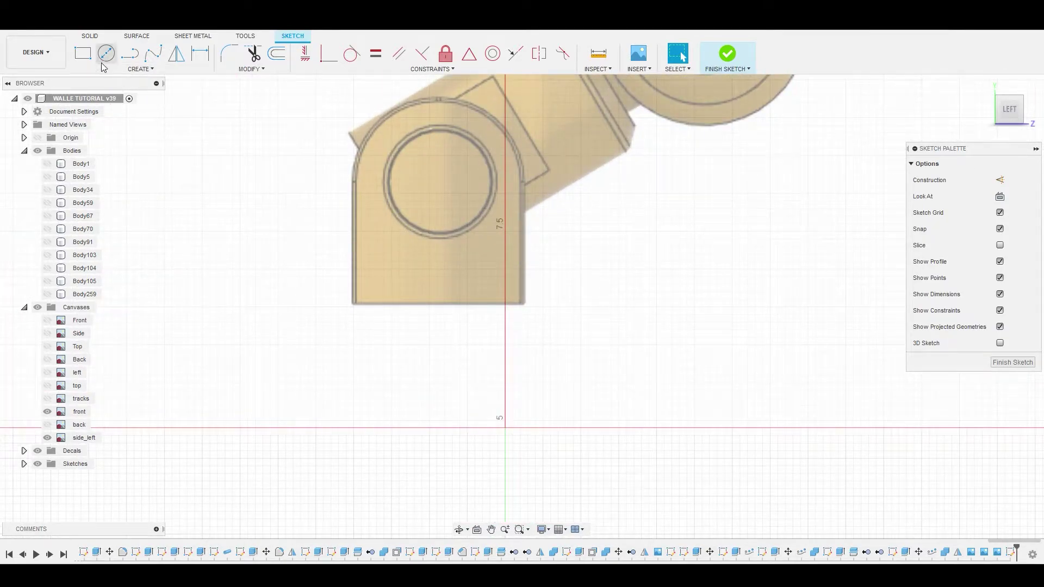
# Sketch a rectangle about 2.3 mm wide and 2.7 mm tall enclosing the rounded base bracket of the neck.
pyautogui.click(83, 54)
pyautogui.scroll(2, 464, 310)
pyautogui.moveTo(464, 310)
pyautogui.mouseDown(button='middle')
pyautogui.moveTo(441, 320)
pyautogui.moveTo(467, 406)
pyautogui.mouseUp(button='middle')
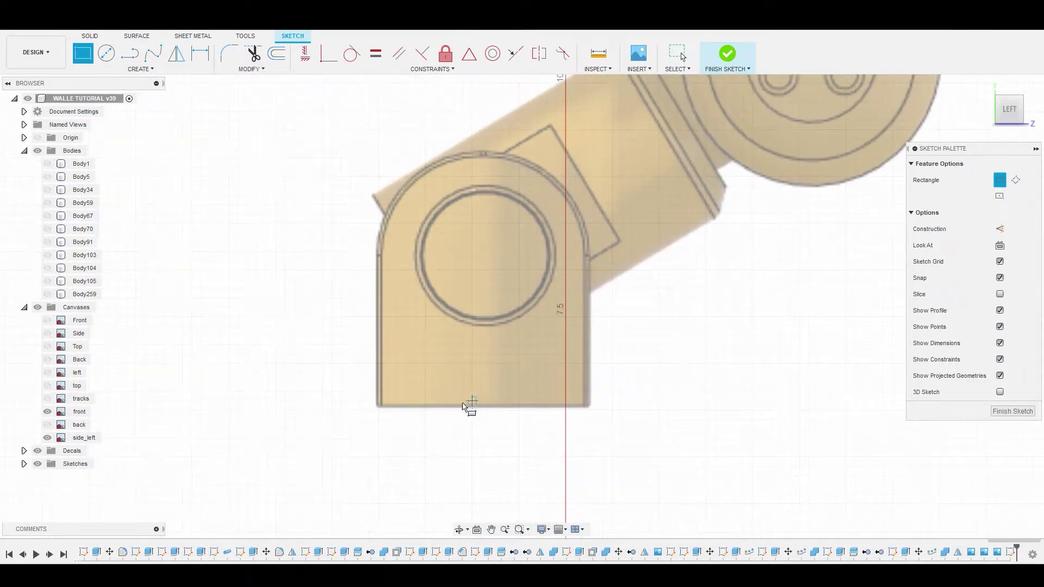
pyautogui.scroll(3, 379, 409)
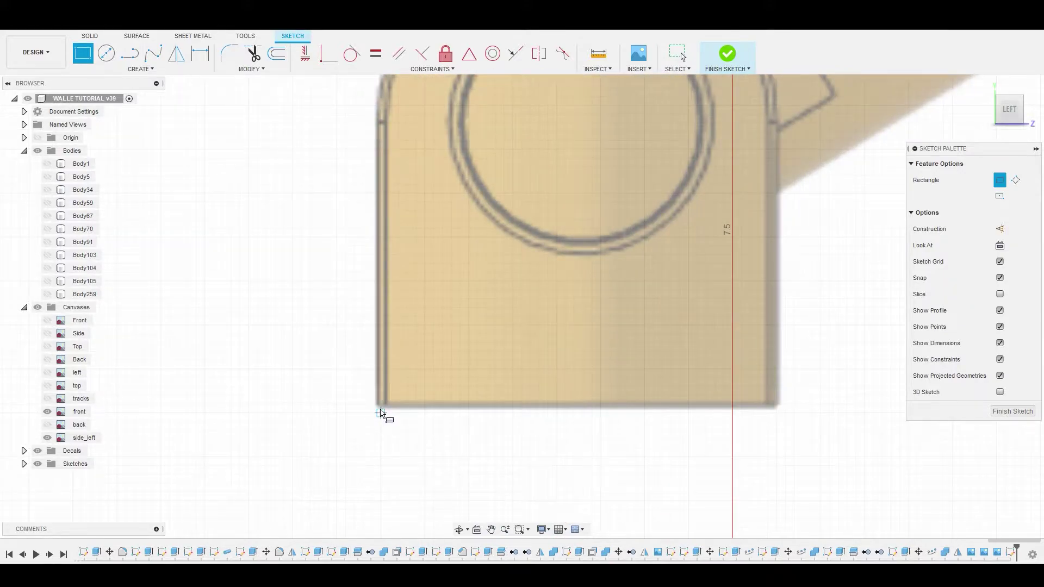
pyautogui.scroll(2, 379, 409)
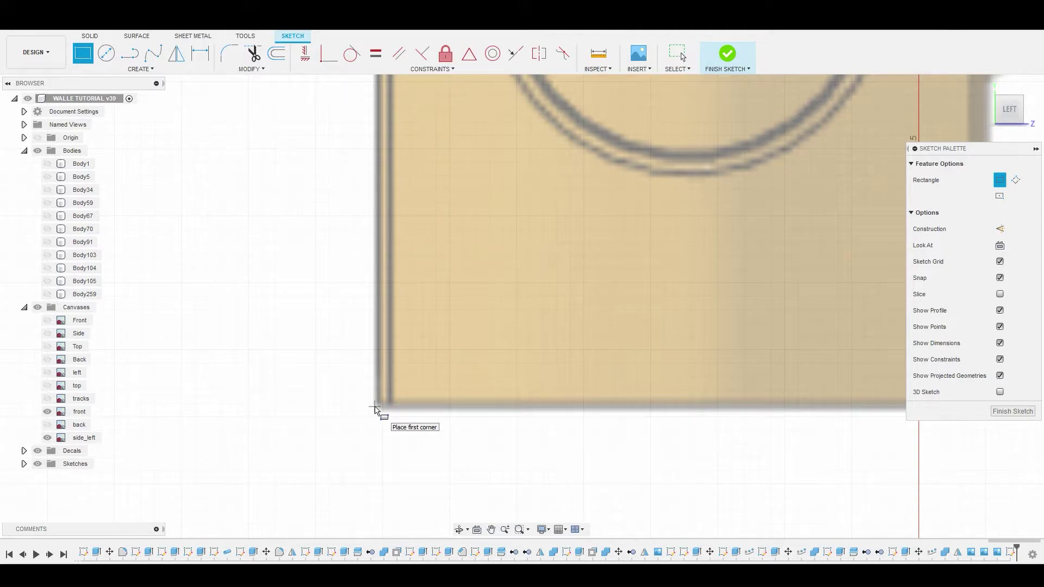
pyautogui.click(375, 409)
pyautogui.scroll(-3, 598, 370)
pyautogui.moveTo(742, 197); pyautogui.dragTo(575, 281, button='middle')
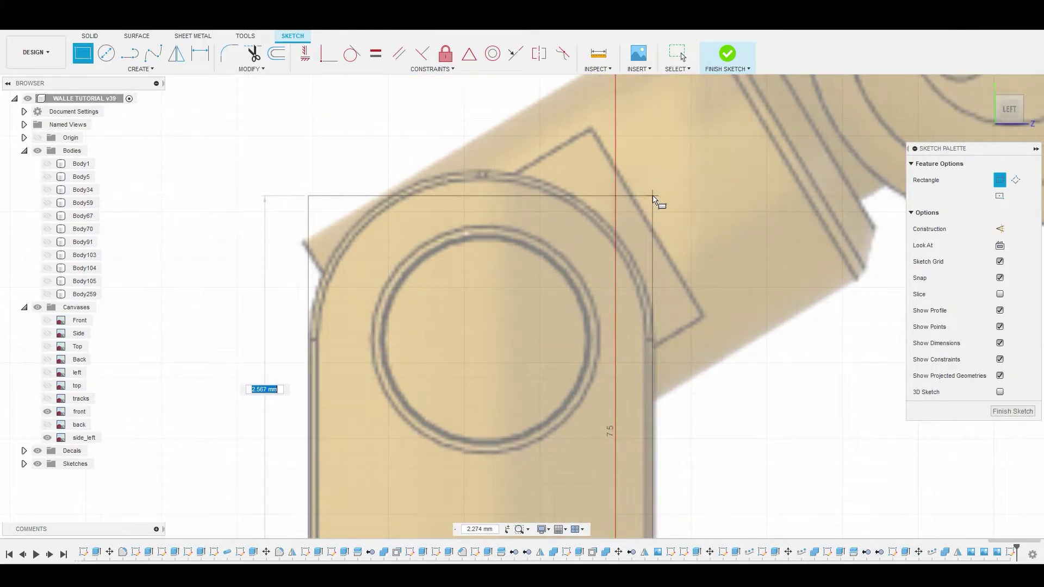
pyautogui.click(655, 173)
pyautogui.scroll(-3, 676, 259)
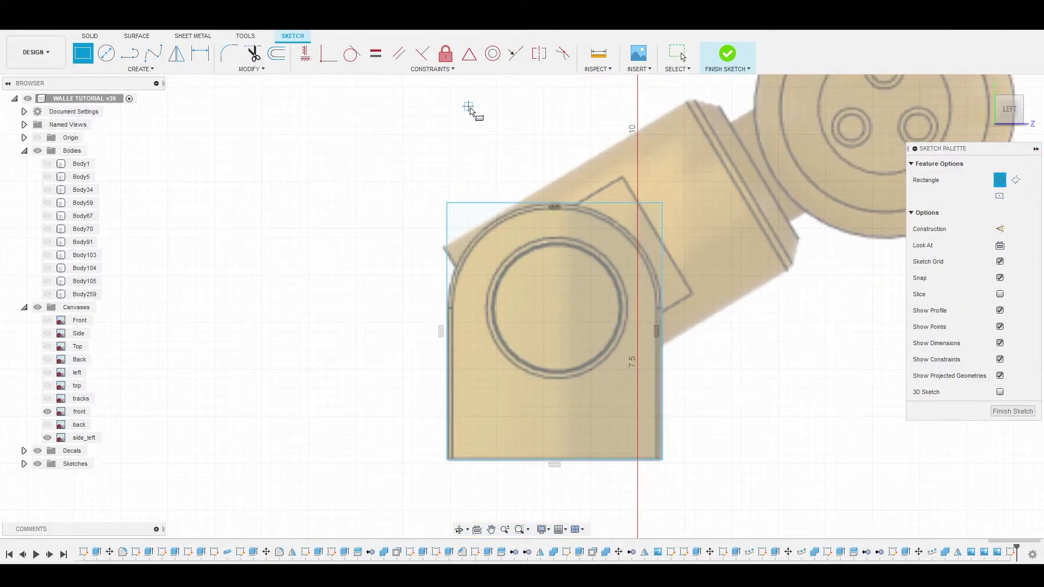
pyautogui.scroll(1, 580, 182)
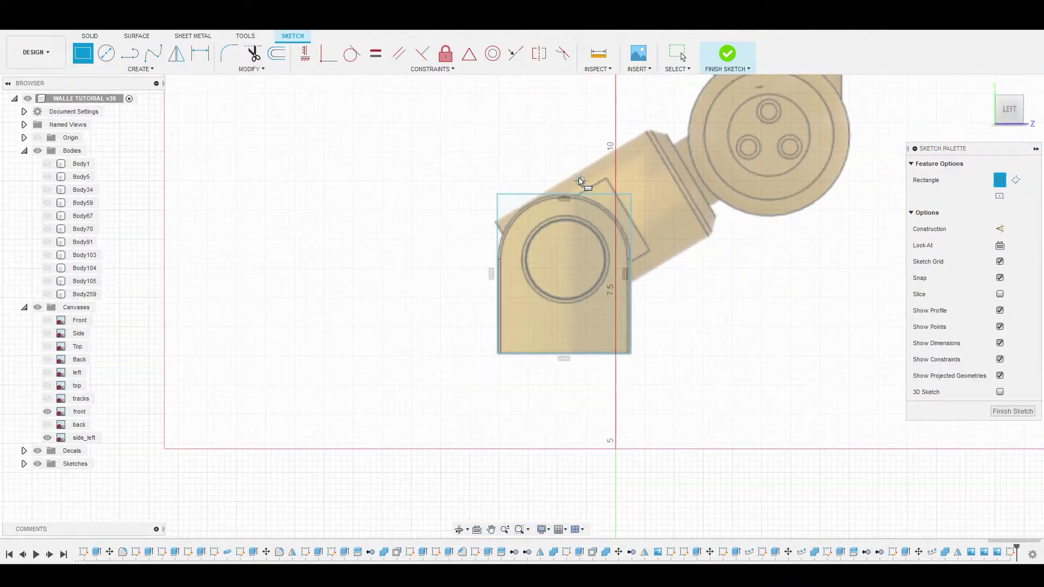
pyautogui.rightClick(552, 241)
pyautogui.click(582, 249)
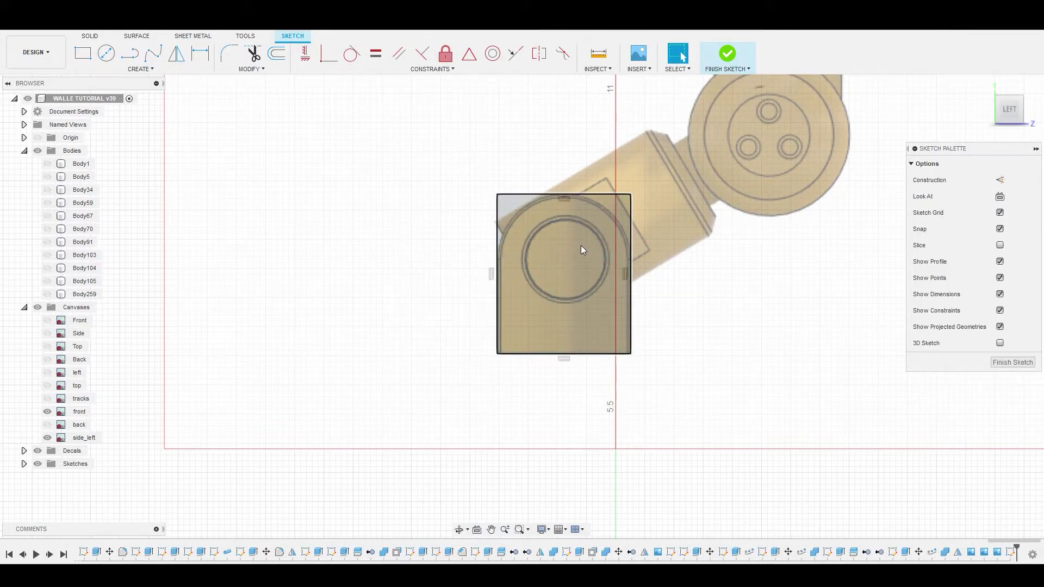
# Extrude the rectangle by -1.249 mm, matching the outer edge of the neck's base in the front reference.
pyautogui.click(581, 250)
pyautogui.rightClick(581, 250)
pyautogui.click(616, 236)
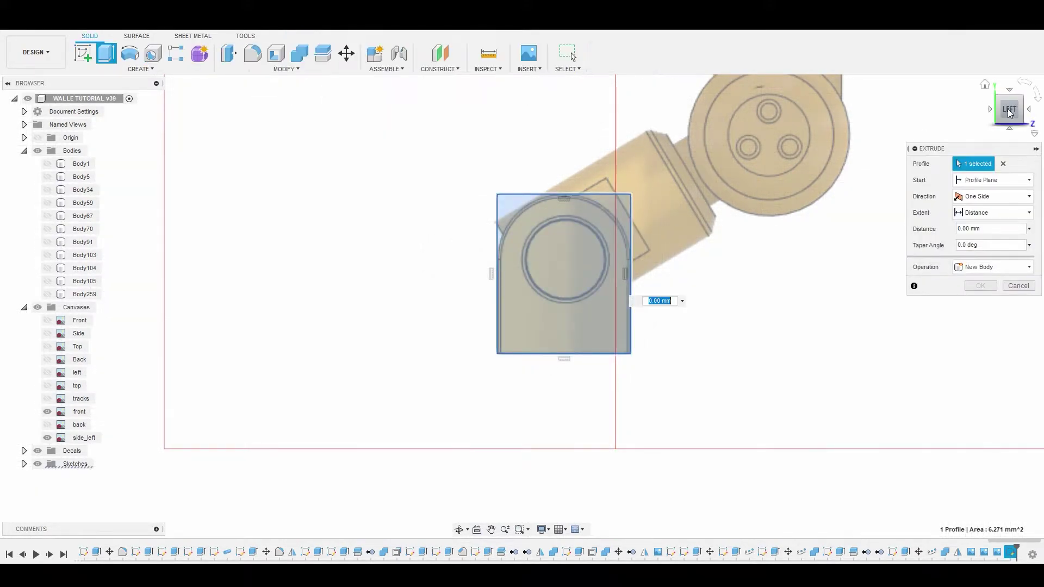
pyautogui.click(1033, 112)
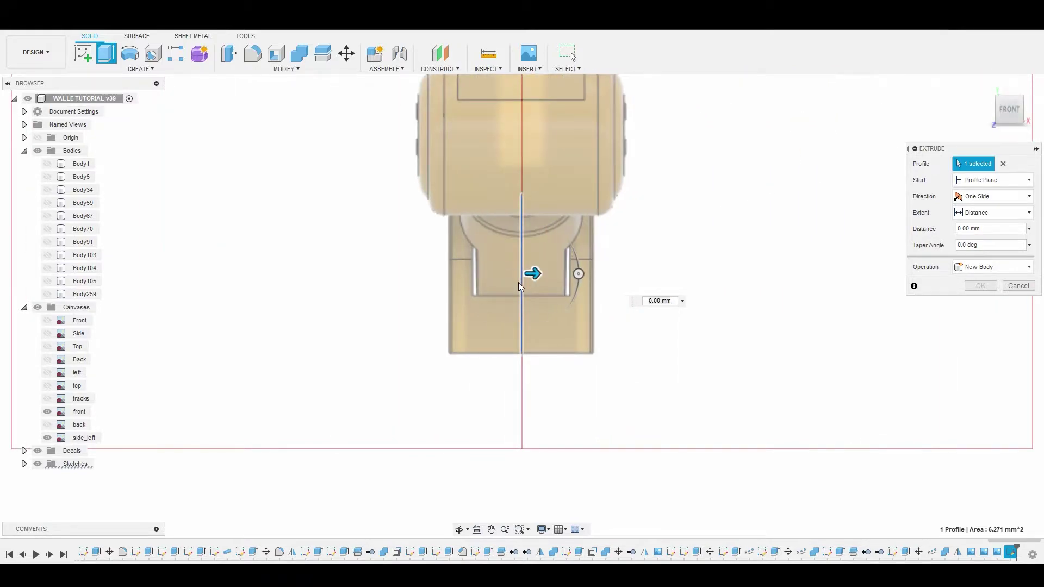
pyautogui.moveTo(535, 274); pyautogui.dragTo(467, 274)
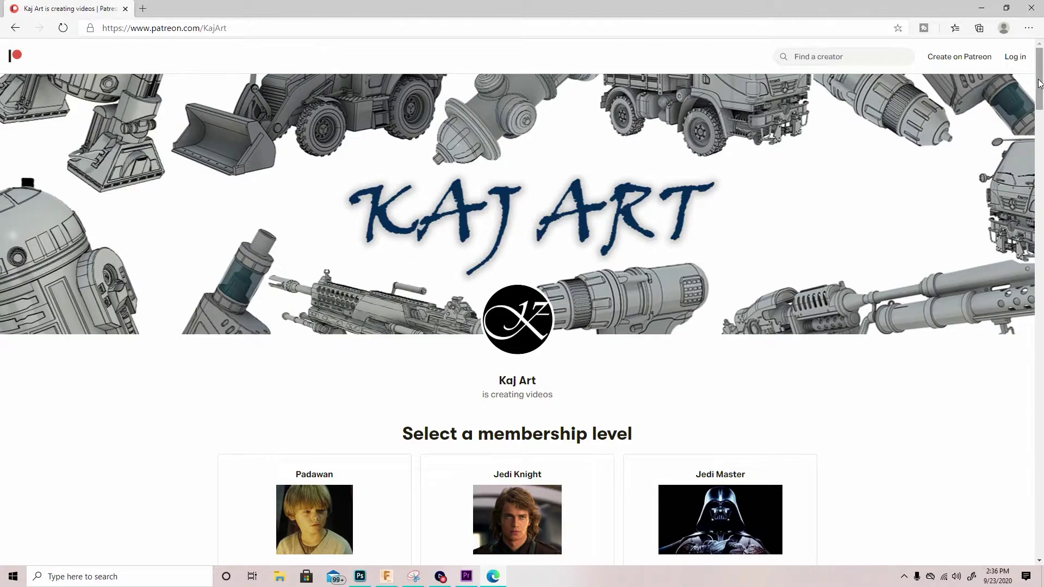
pyautogui.moveTo(1041, 85); pyautogui.dragTo(1043, 113)
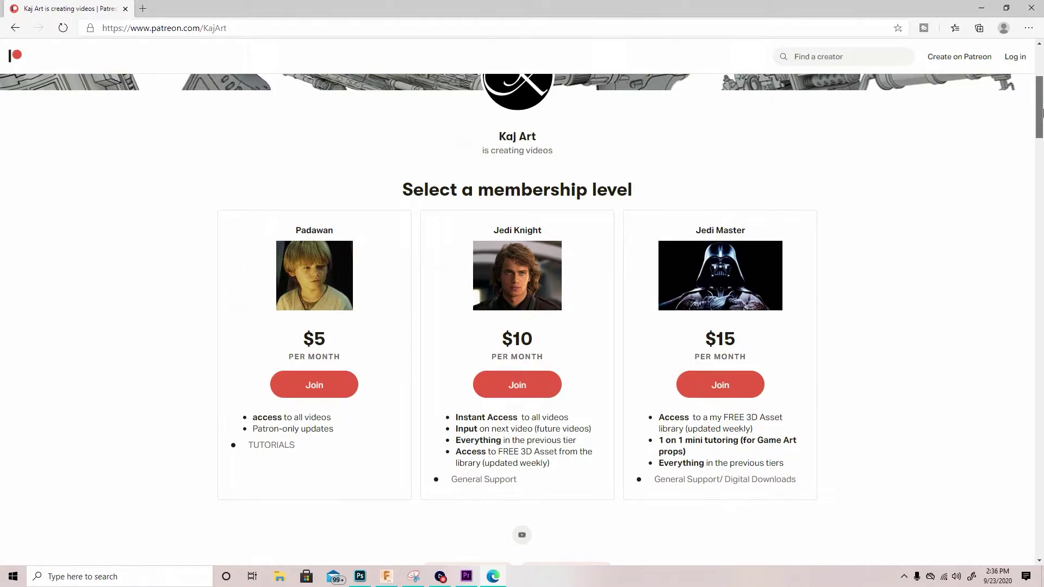
pyautogui.moveTo(1042, 113); pyautogui.dragTo(1043, 153)
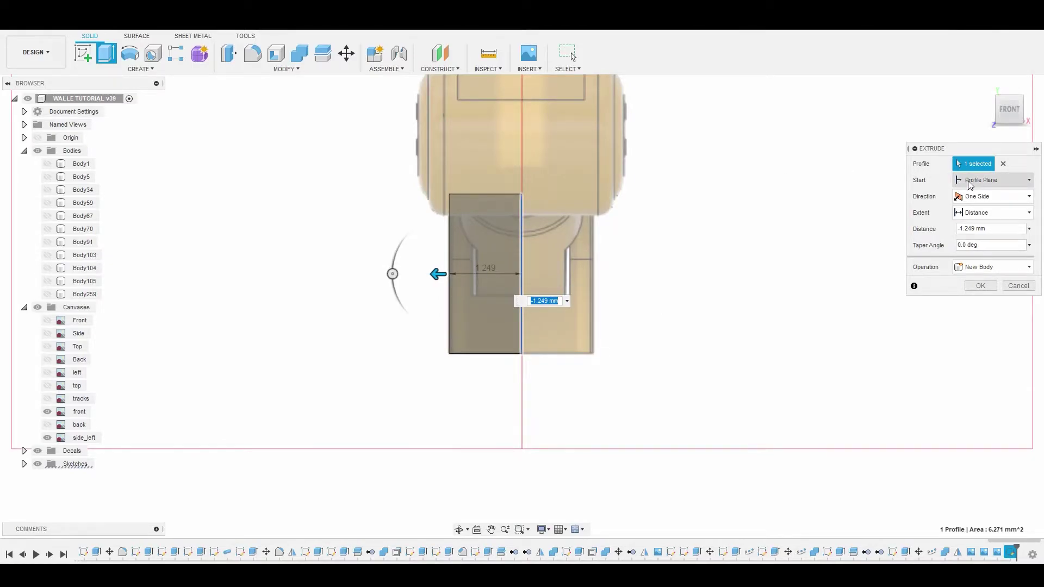
# Make the extrusion symmetric about the profile plane and create it as a new body.
pyautogui.click(977, 197)
pyautogui.click(985, 235)
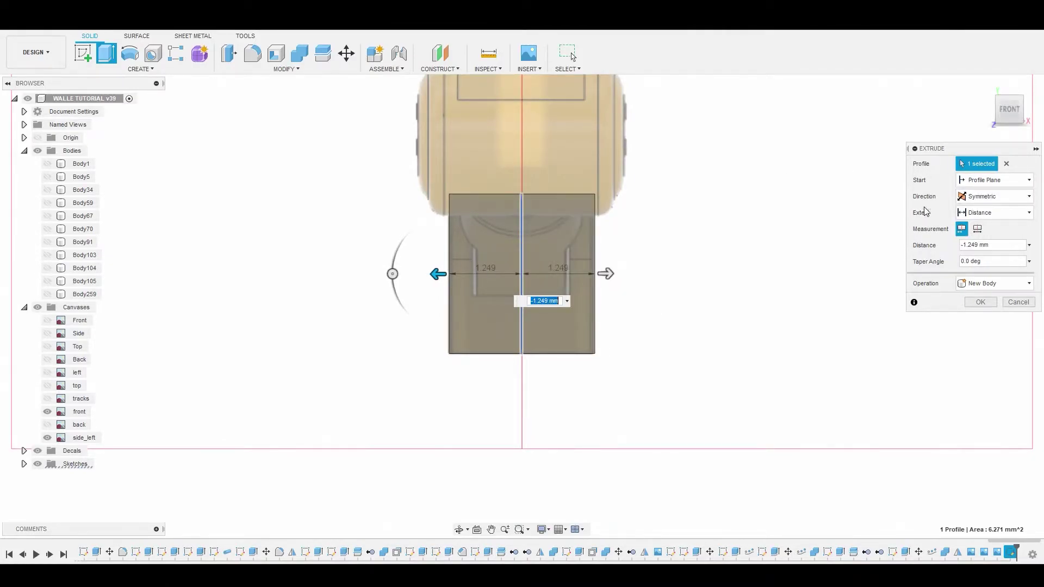
pyautogui.click(992, 110)
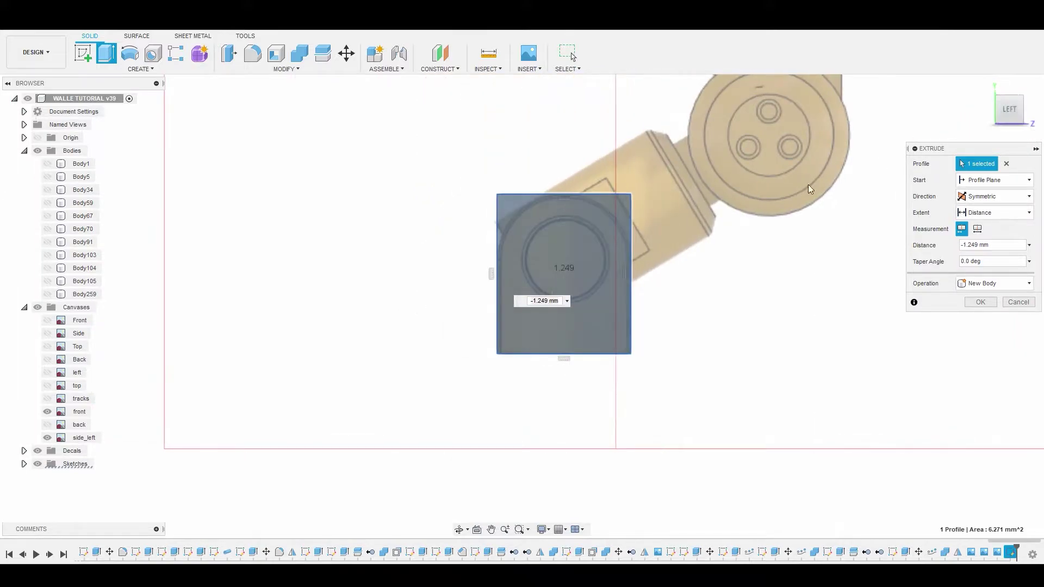
pyautogui.click(981, 302)
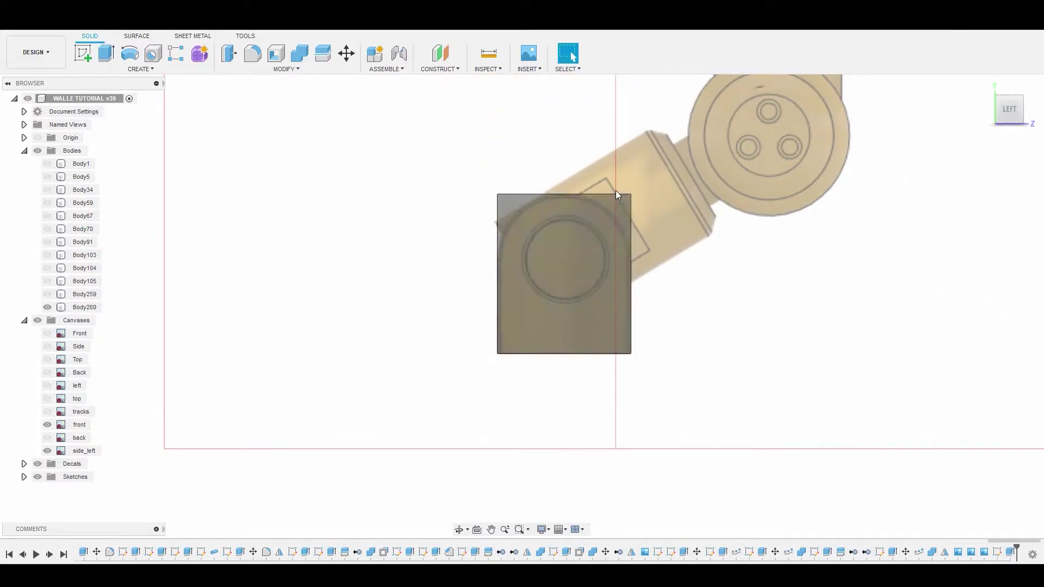
# Fillet the two upper edges of the neck base block with a 1.086 mm radius, following the side reference's rounded outline.
pyautogui.press('f')
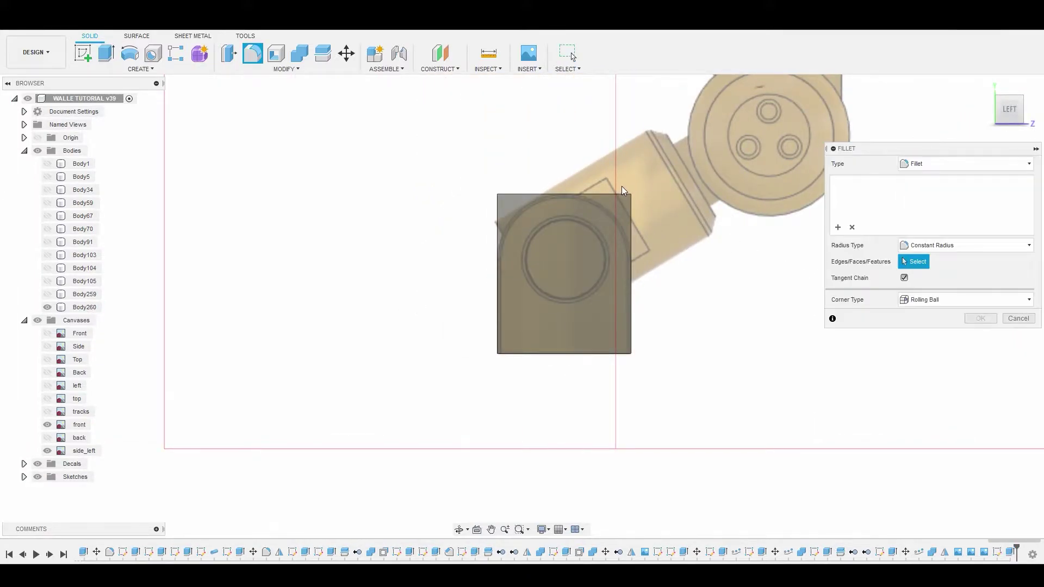
pyautogui.keyDown('shift'); pyautogui.moveTo(610, 169); pyautogui.dragTo(634, 187, button='middle'); pyautogui.keyUp('shift')
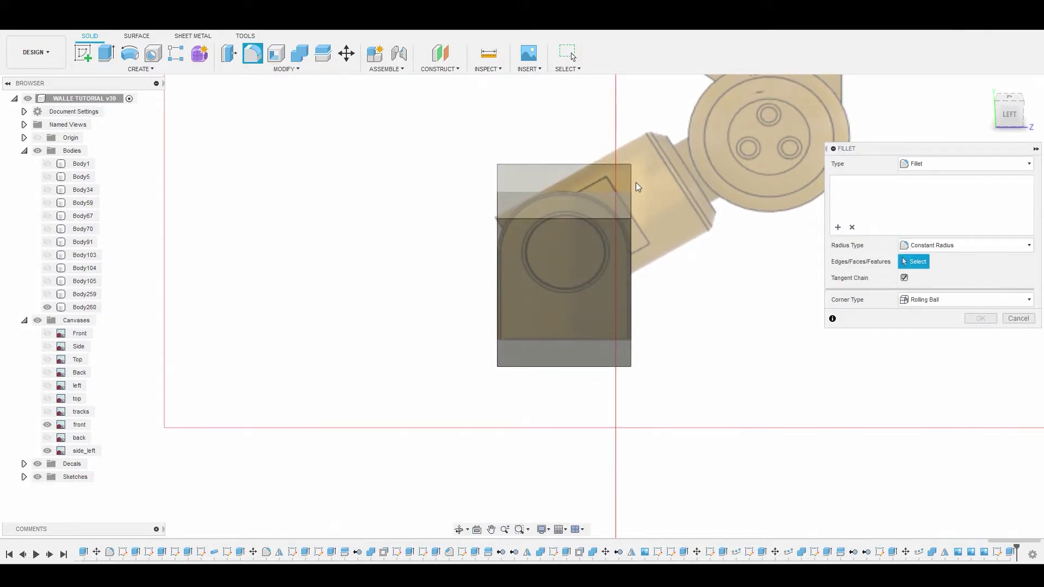
pyautogui.click(632, 190)
pyautogui.click(497, 185)
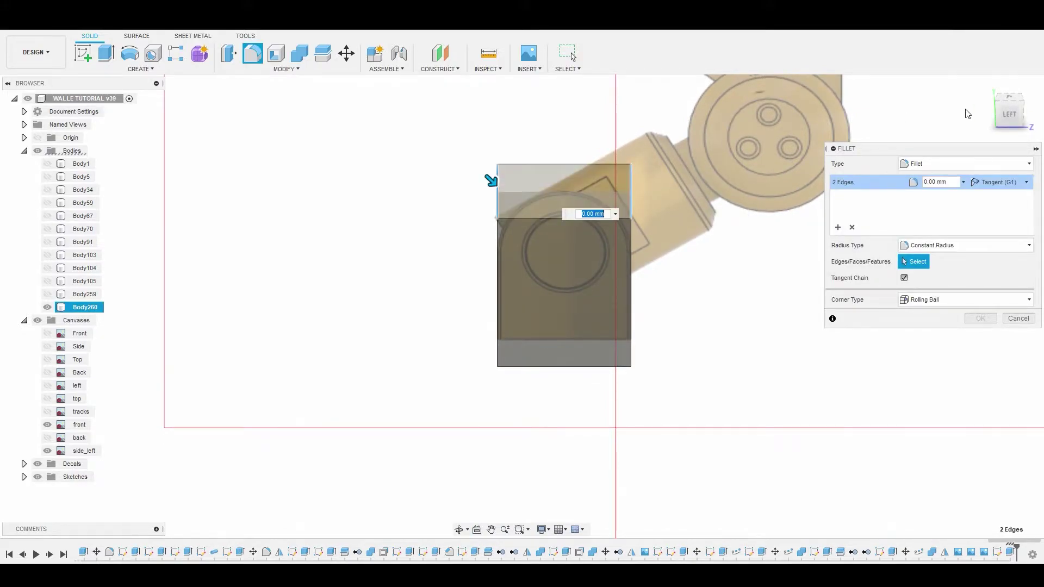
pyautogui.click(1012, 116)
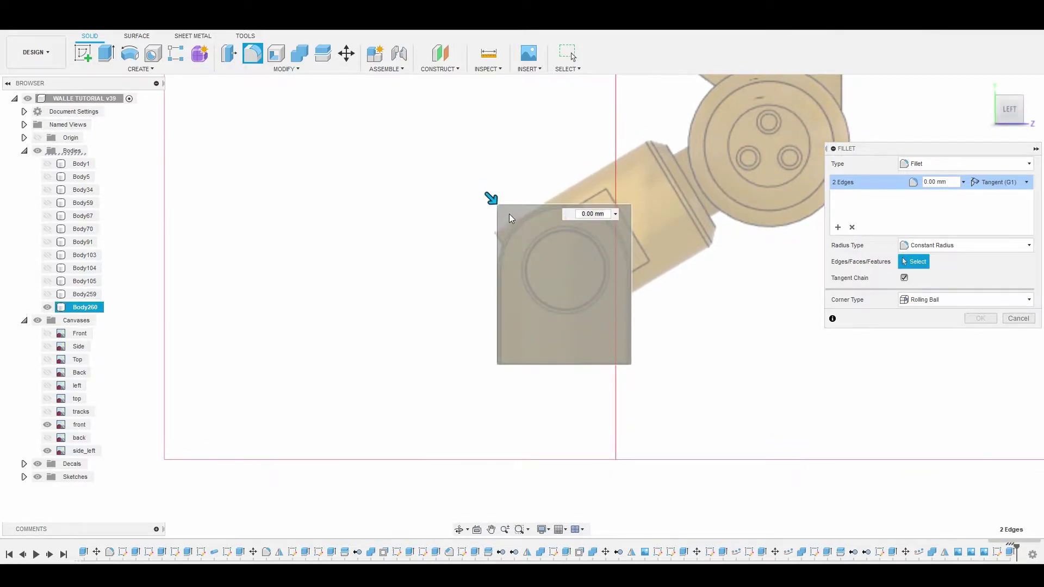
pyautogui.scroll(3, 511, 217)
pyautogui.moveTo(489, 203); pyautogui.dragTo(517, 231)
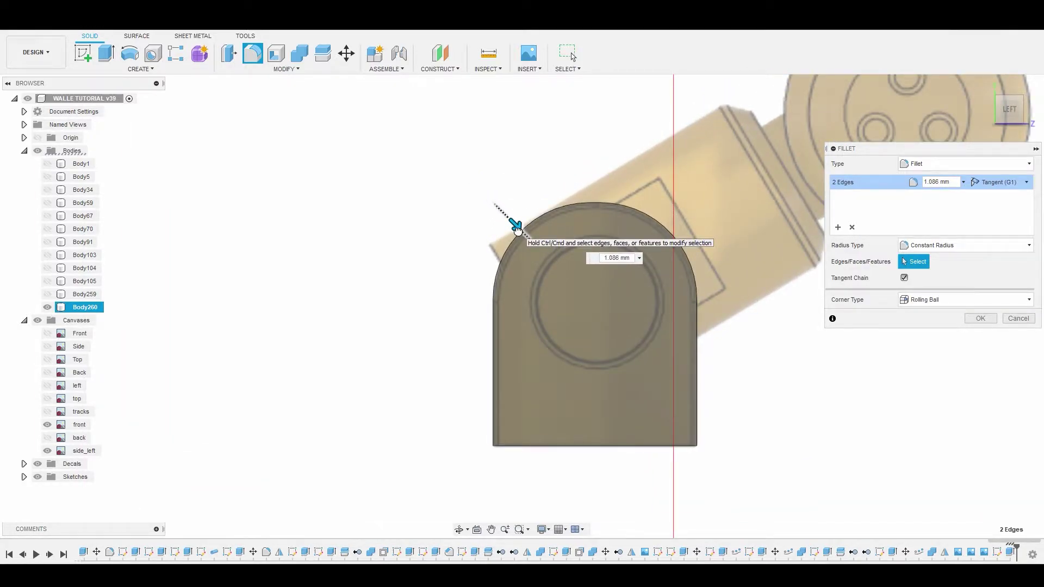
pyautogui.click(981, 318)
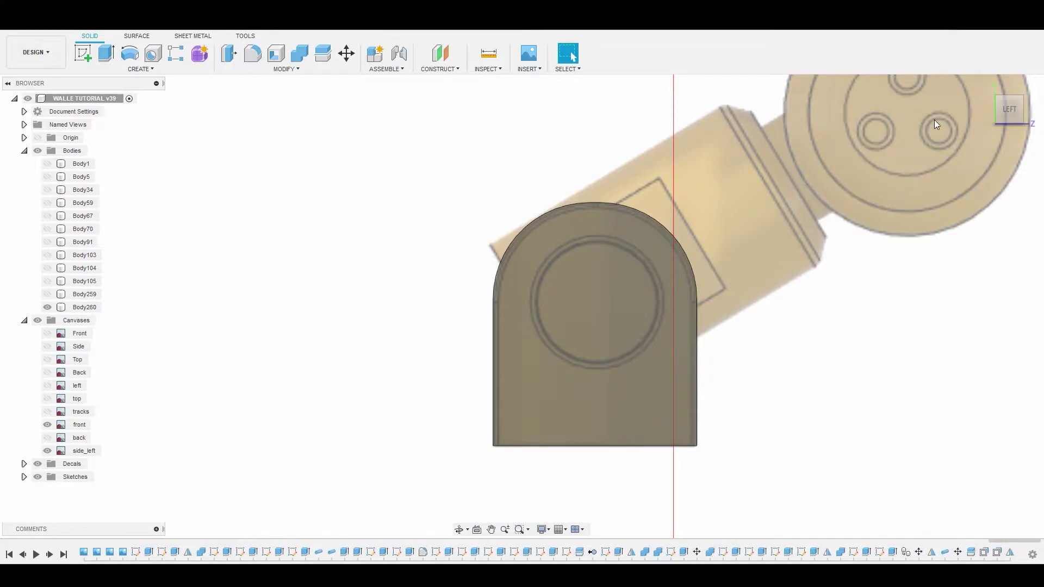
# Sketch a rectangle on the block's flat back face, from the slot's lower corner to the vertical centre line above the block.
pyautogui.click(990, 109)
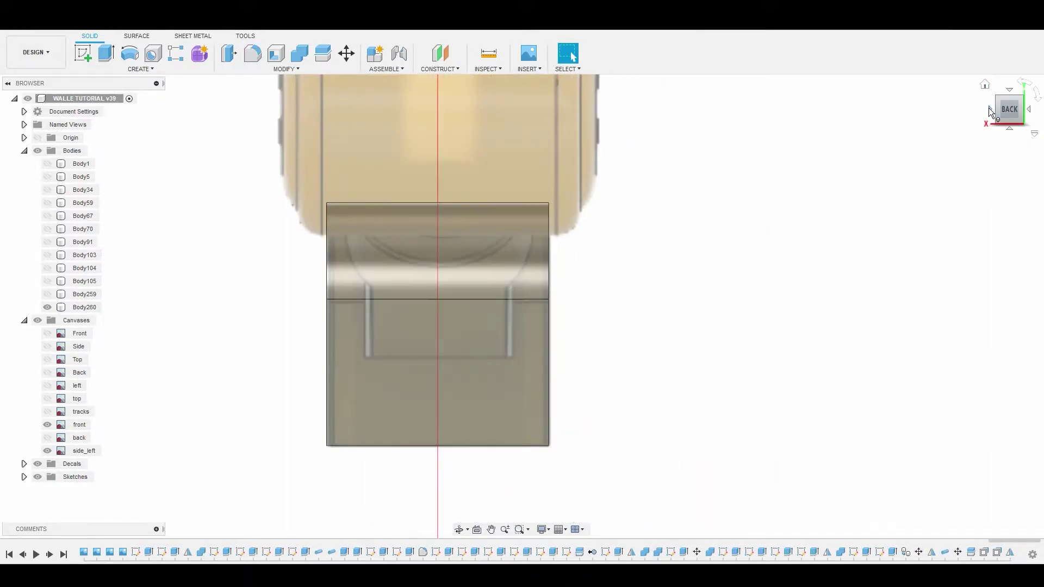
pyautogui.click(387, 334)
pyautogui.click(401, 364)
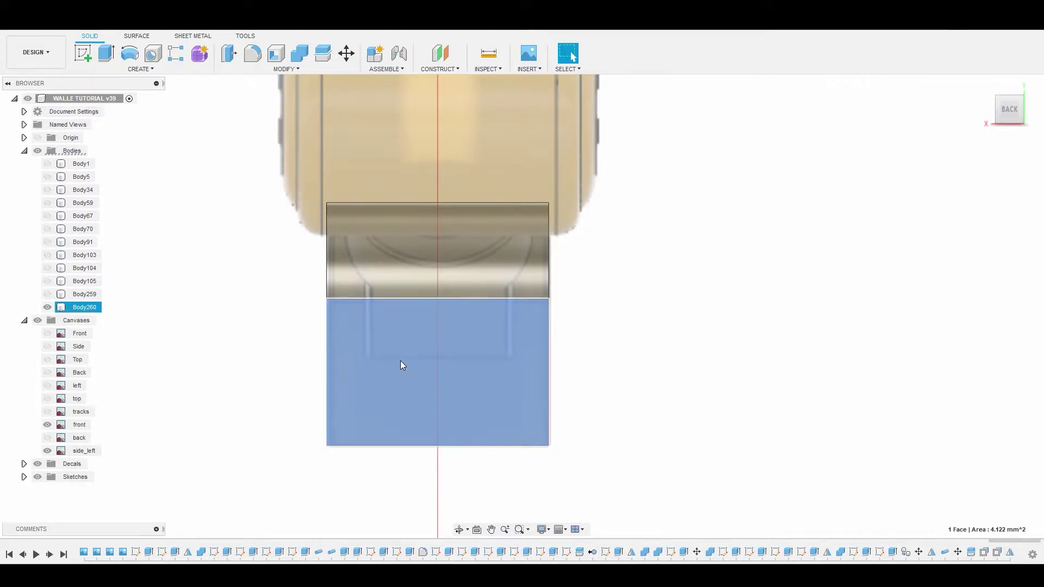
pyautogui.click(86, 57)
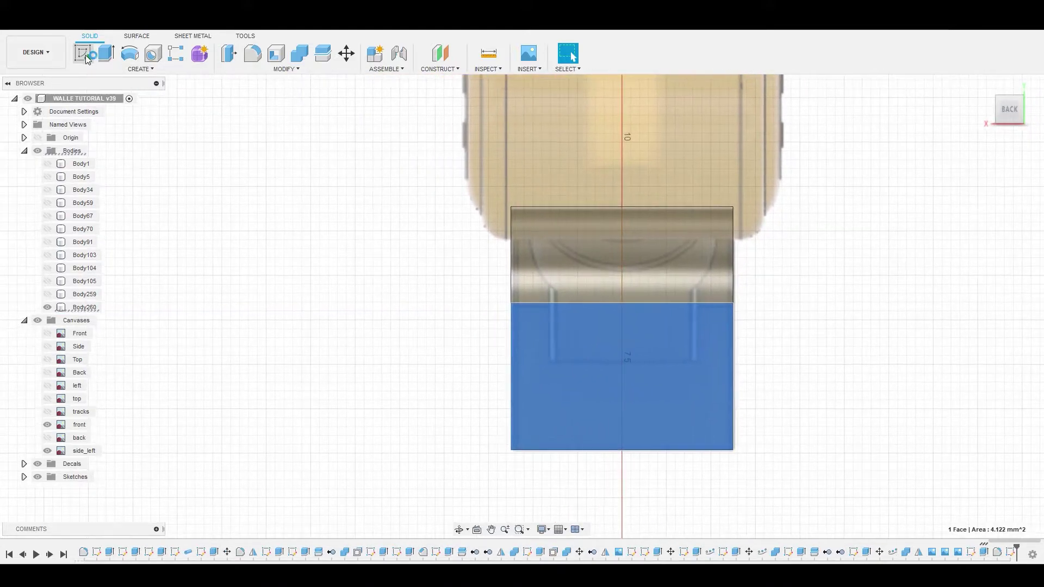
pyautogui.click(83, 52)
pyautogui.scroll(5, 439, 357)
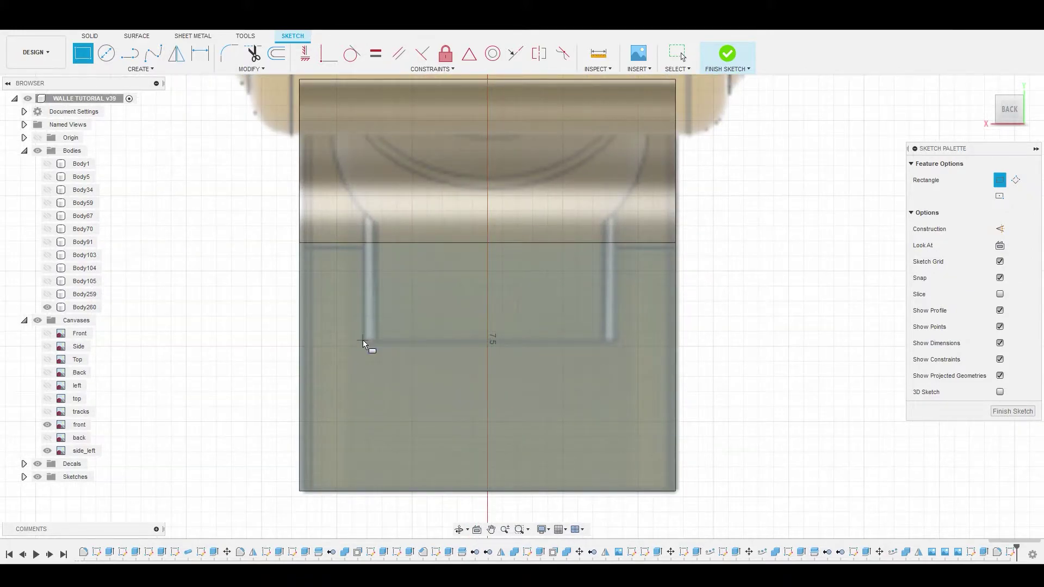
pyautogui.click(363, 342)
pyautogui.scroll(-3, 413, 180)
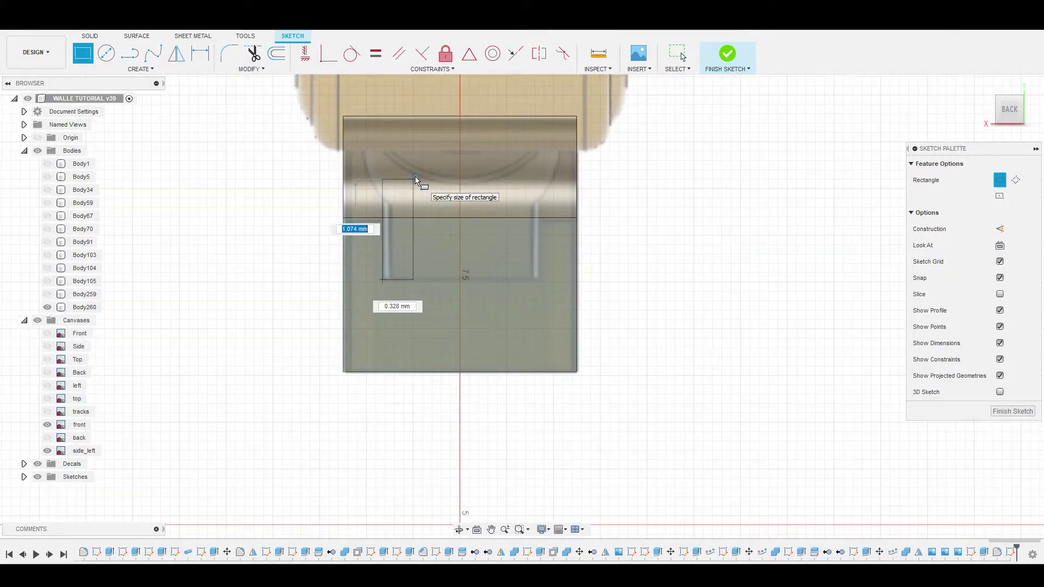
pyautogui.click(458, 101)
# Mirror the rectangle's upper, outer and lower lines across its side on the centre line to complete the slot outline.
pyautogui.click(156, 71)
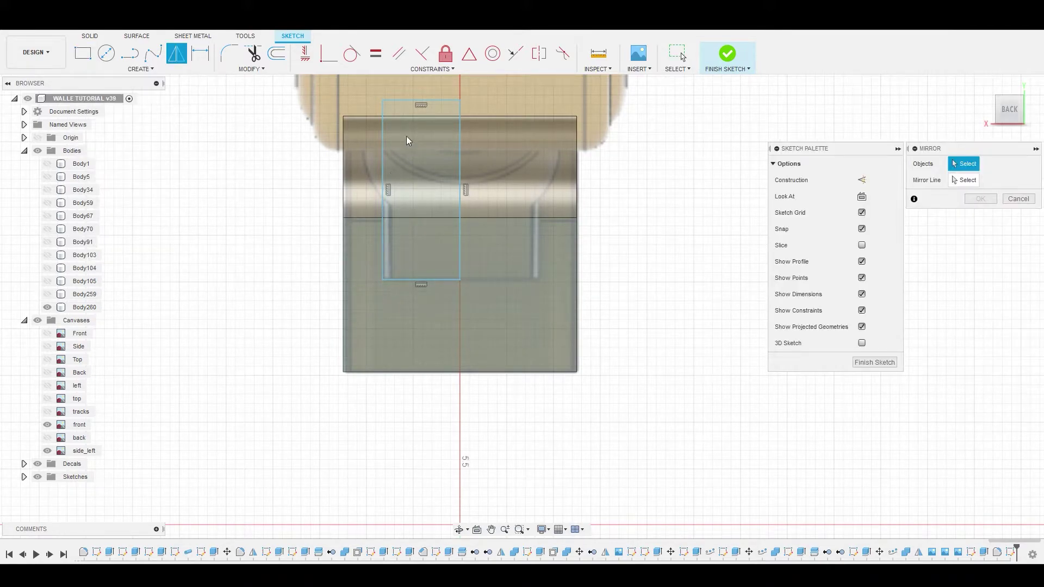
pyautogui.click(406, 100)
pyautogui.click(384, 124)
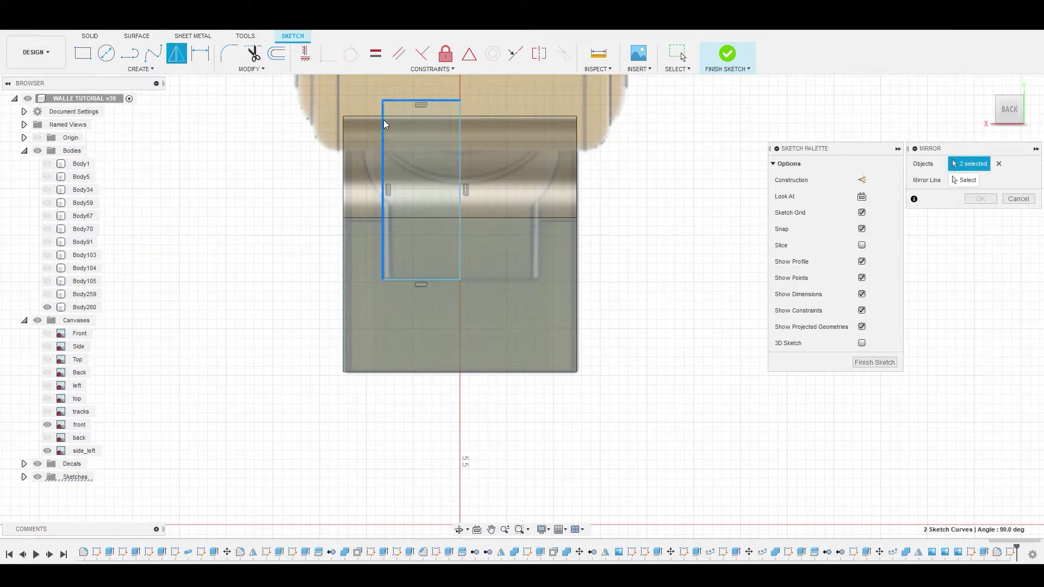
pyautogui.click(406, 280)
pyautogui.click(962, 184)
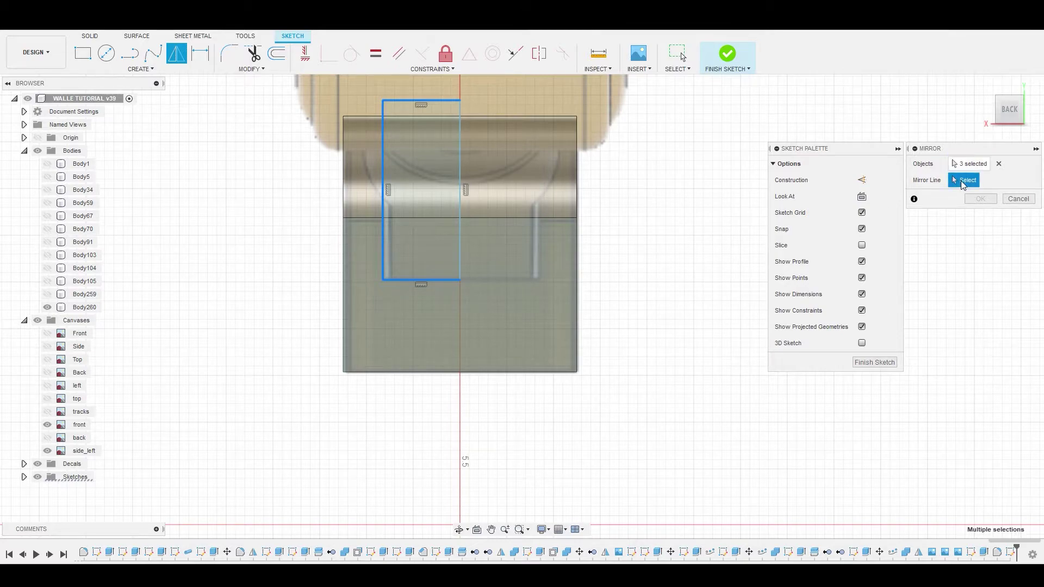
pyautogui.click(460, 152)
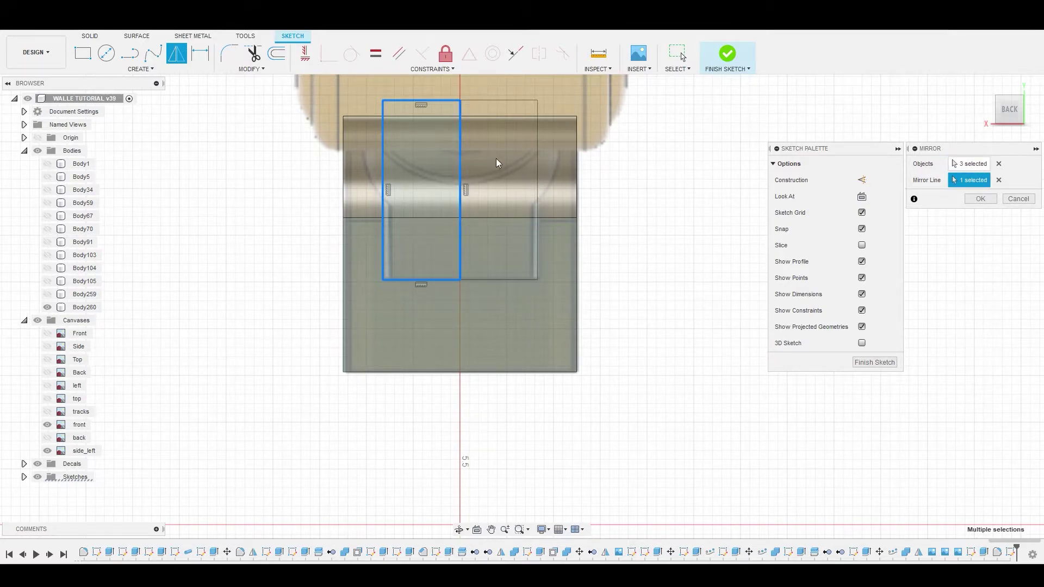
pyautogui.click(980, 199)
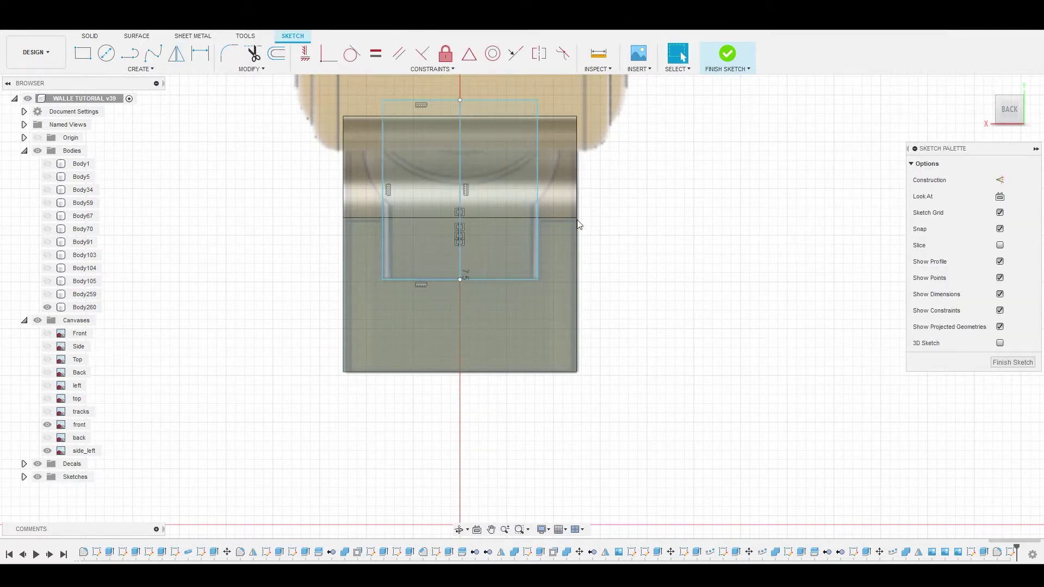
# Extrude all four profiles of the mirrored slot outline through the block's full depth, cutting the slot out of the neck base.
pyautogui.click(422, 162)
pyautogui.keyDown('shift'); pyautogui.click(428, 240); pyautogui.keyUp('shift')
pyautogui.keyDown('shift'); pyautogui.click(481, 231); pyautogui.keyUp('shift')
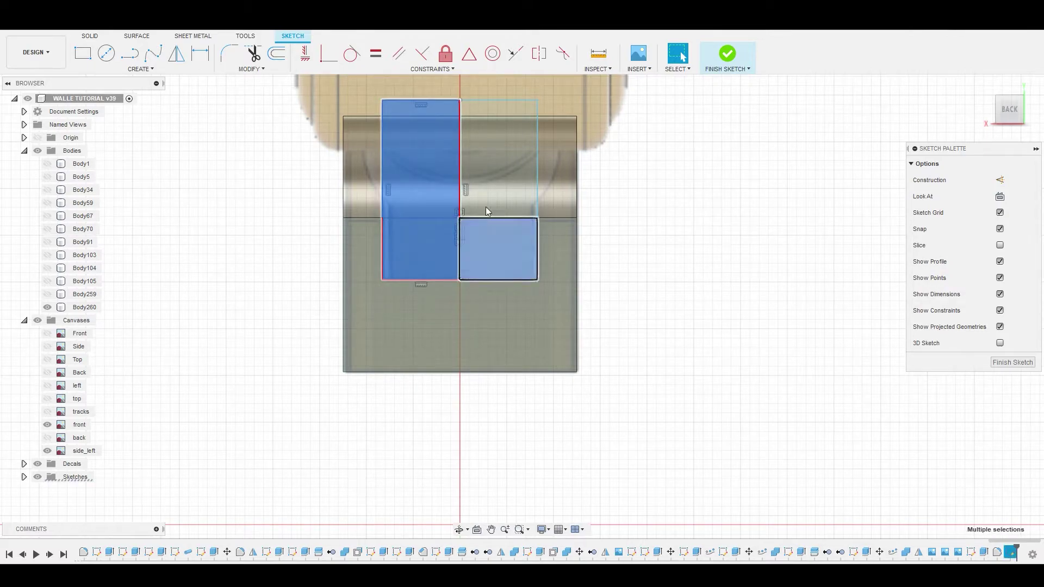
pyautogui.keyDown('shift'); pyautogui.click(488, 188); pyautogui.keyUp('shift')
pyautogui.rightClick(506, 179)
pyautogui.click(523, 169)
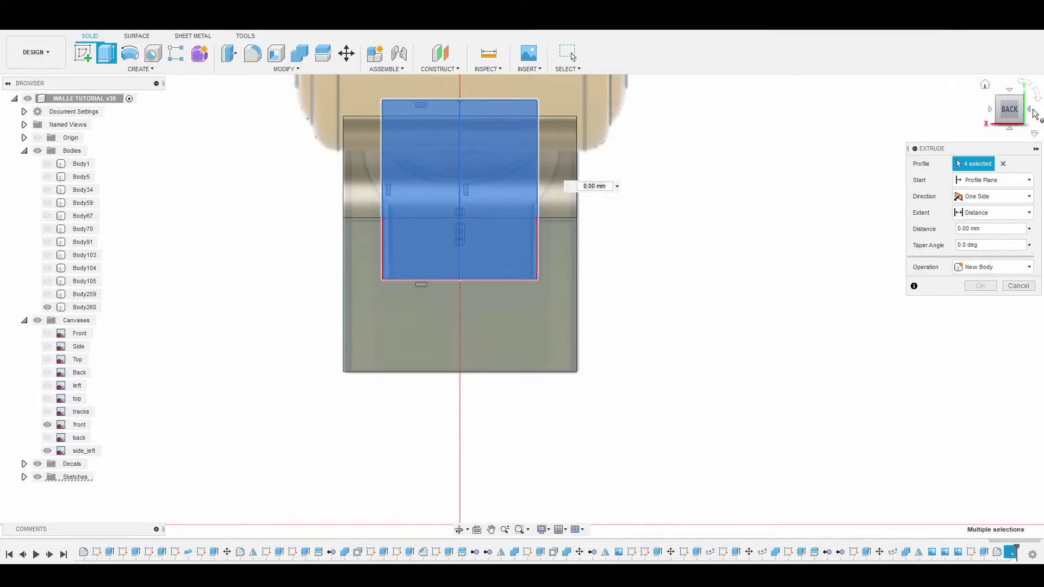
pyautogui.click(1033, 112)
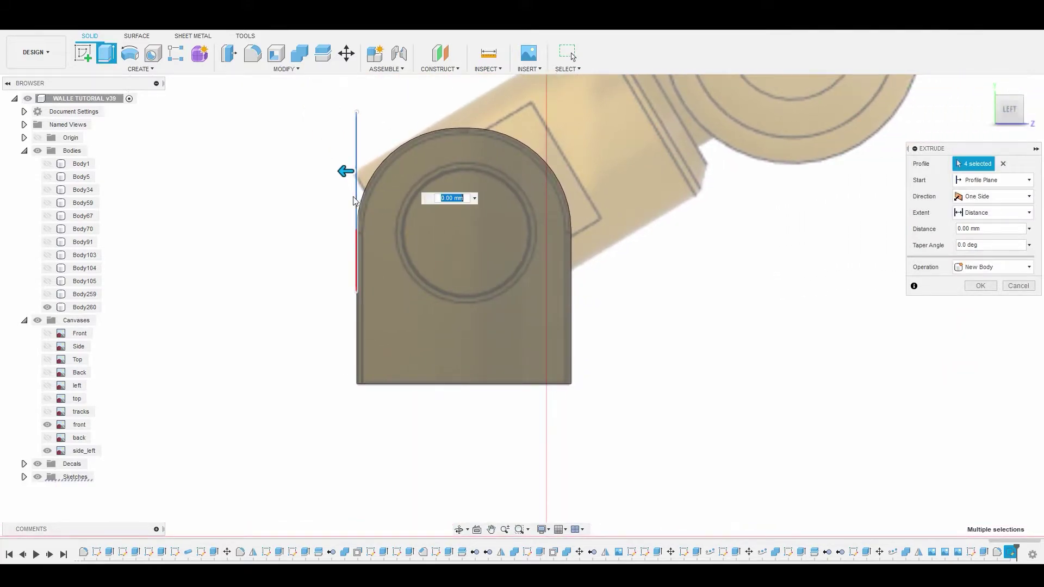
pyautogui.moveTo(345, 173); pyautogui.dragTo(616, 172)
pyautogui.click(981, 303)
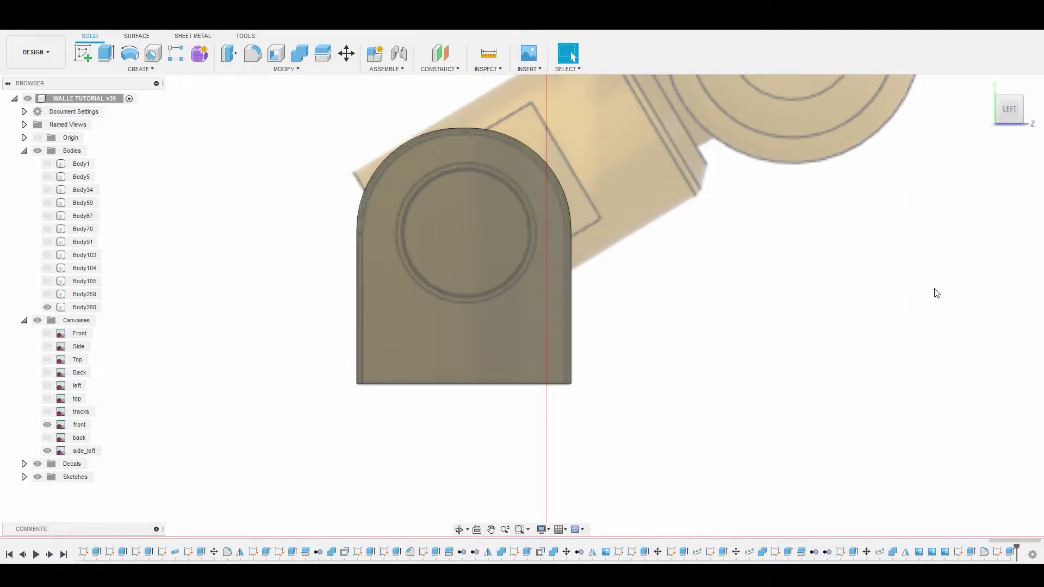
# Sketch a 2-point circle on the bracket's outer side face, tracing the outer ring of the pivot in the side reference.
pyautogui.scroll(-1, 718, 249)
pyautogui.click(546, 238)
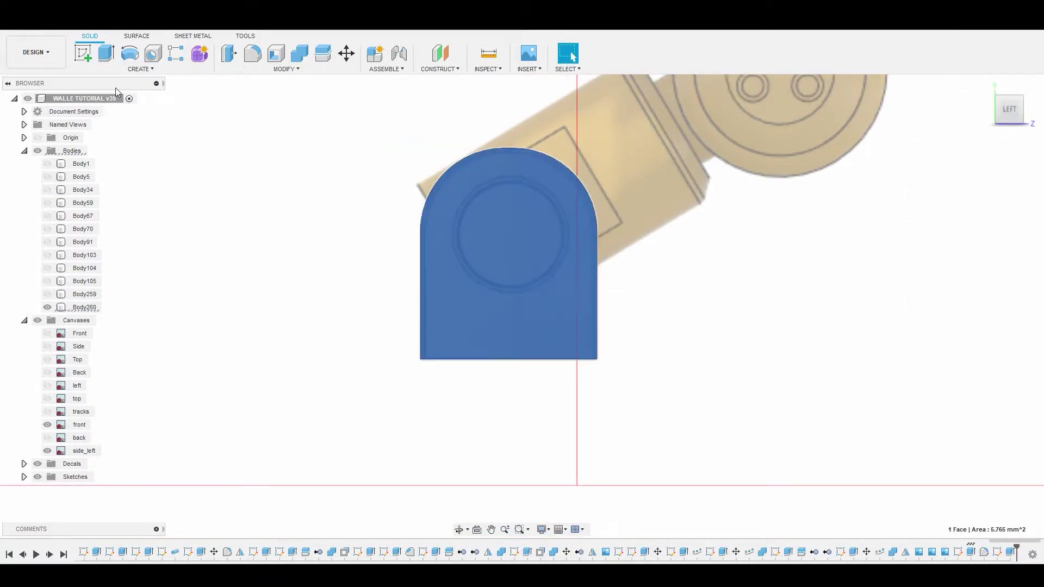
pyautogui.click(81, 55)
pyautogui.click(121, 56)
pyautogui.press('c')
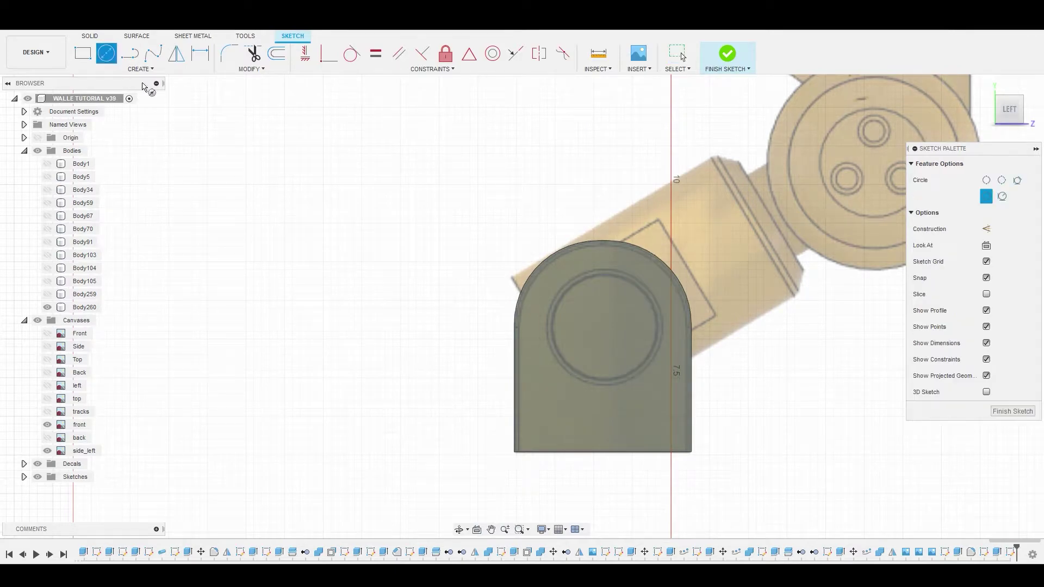
pyautogui.moveTo(593, 257); pyautogui.dragTo(400, 239, button='middle')
pyautogui.scroll(3, 399, 239)
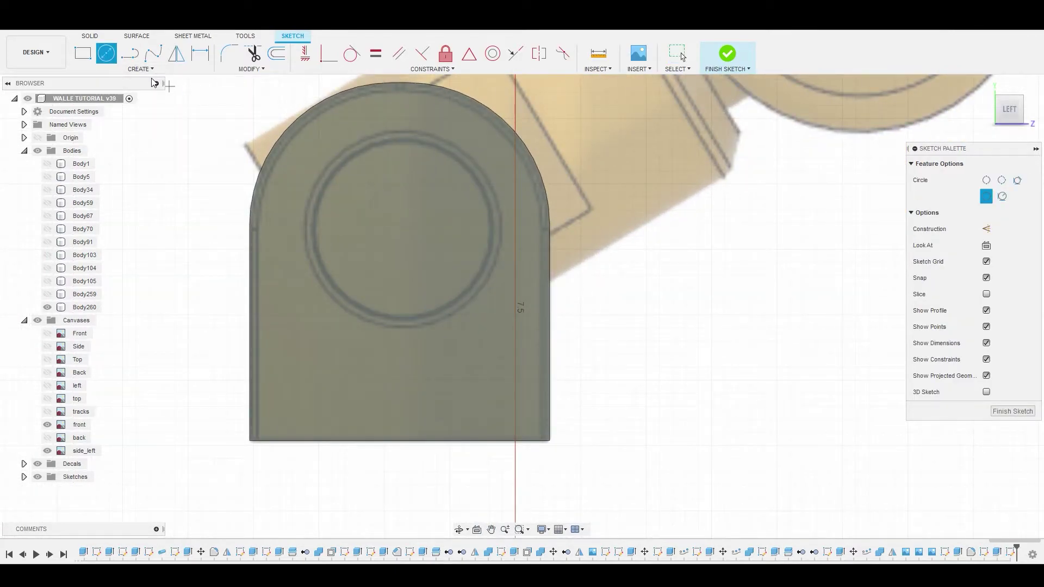
pyautogui.click(127, 69)
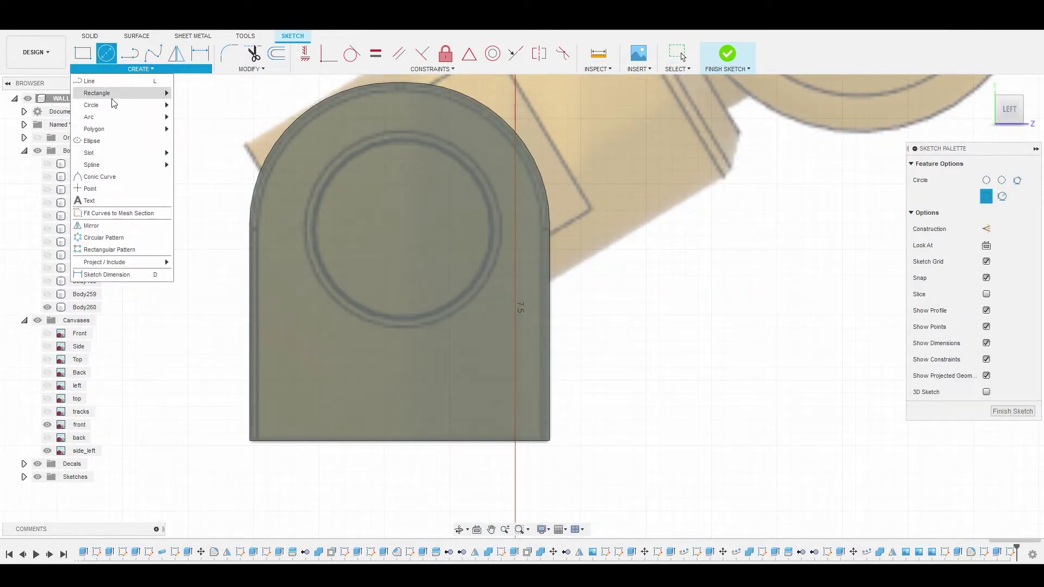
pyautogui.moveTo(124, 105)
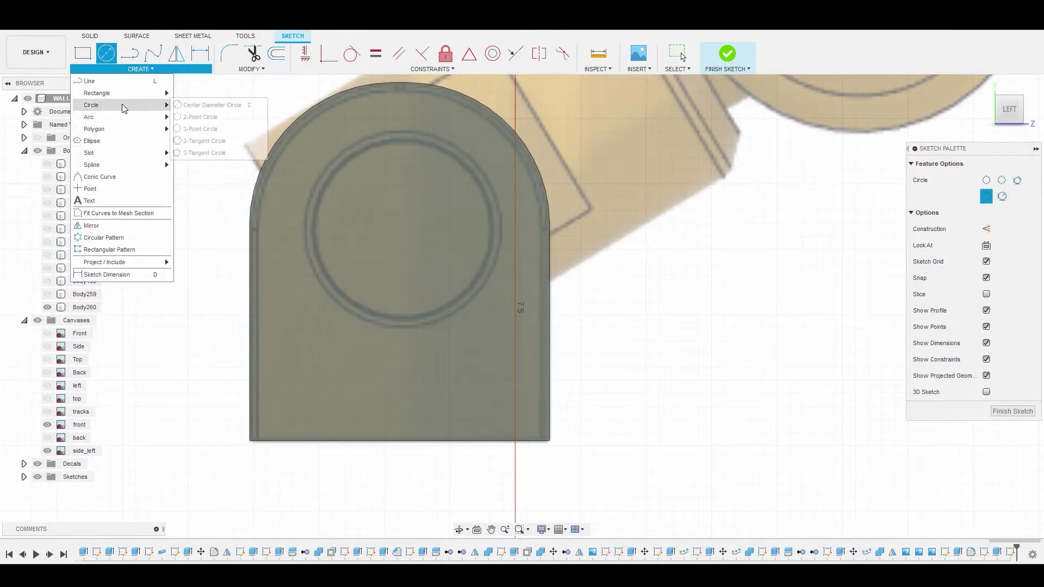
pyautogui.click(204, 118)
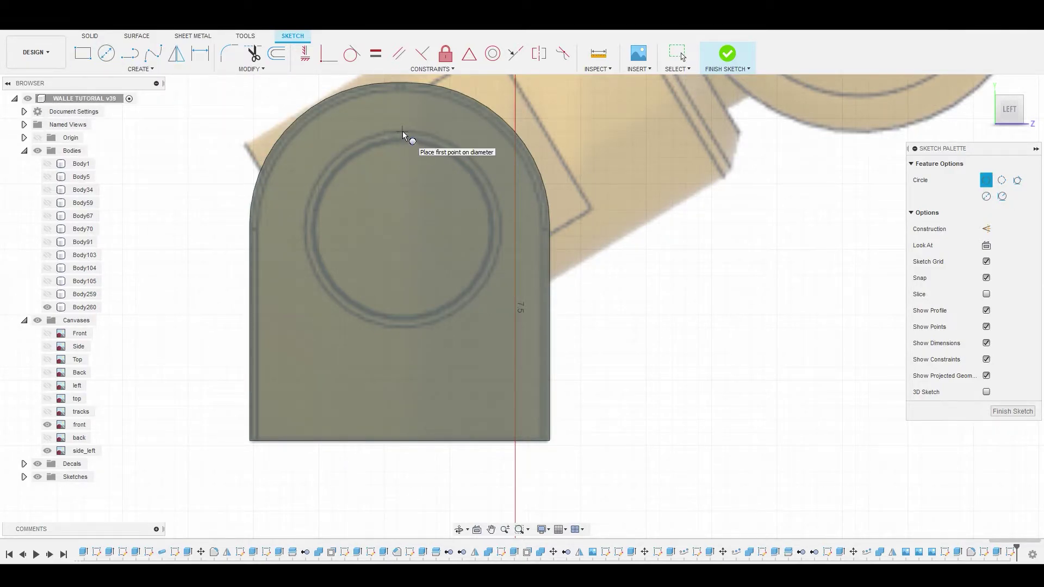
pyautogui.click(403, 132)
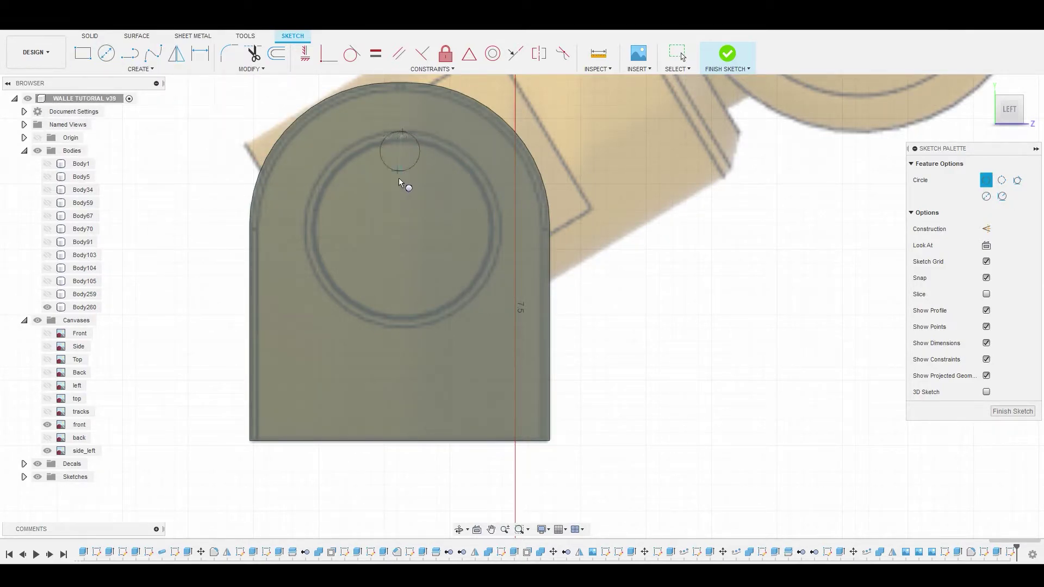
pyautogui.click(402, 328)
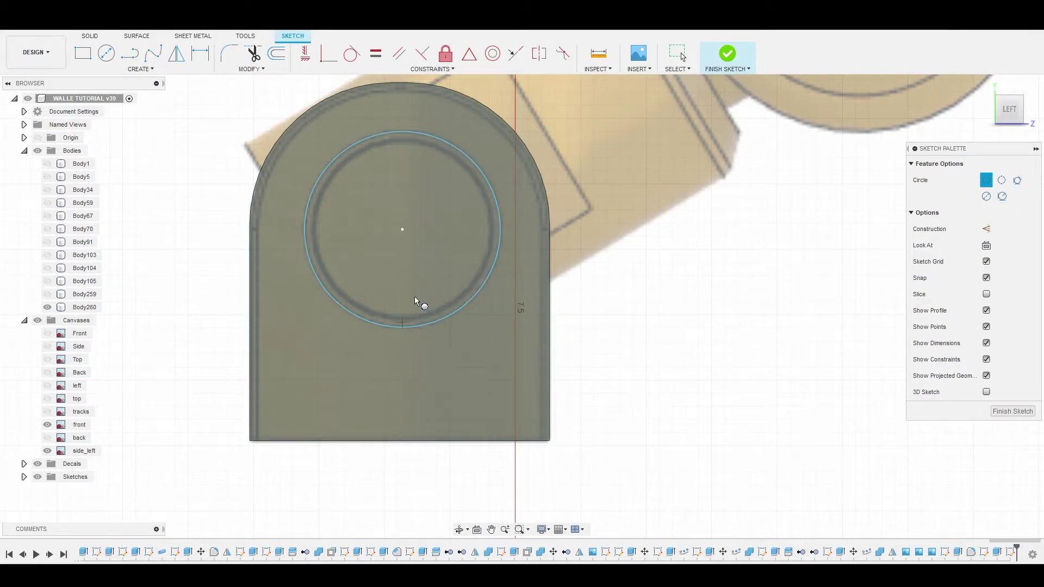
pyautogui.rightClick(681, 278)
pyautogui.click(718, 273)
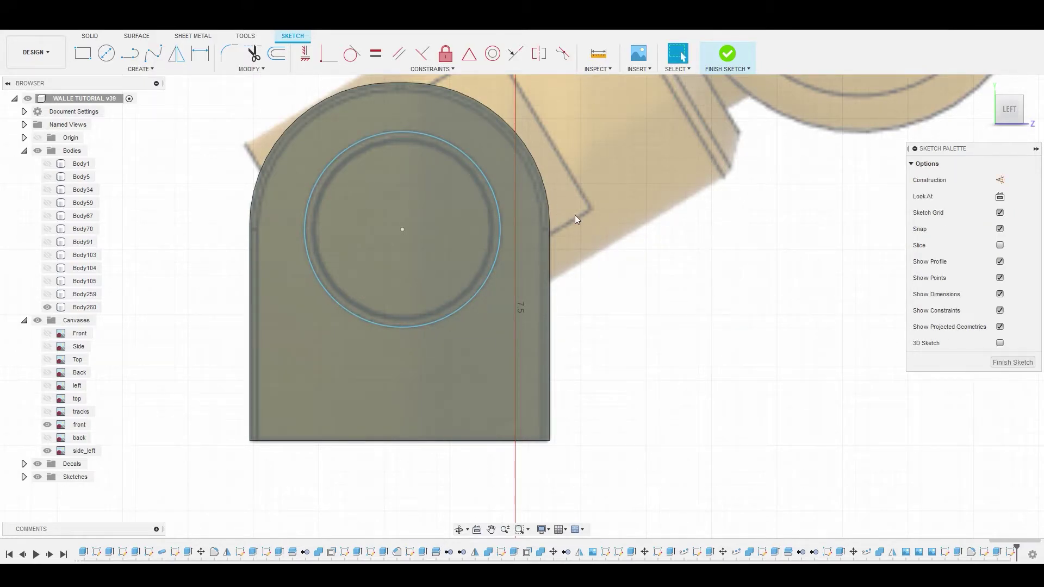
pyautogui.click(722, 55)
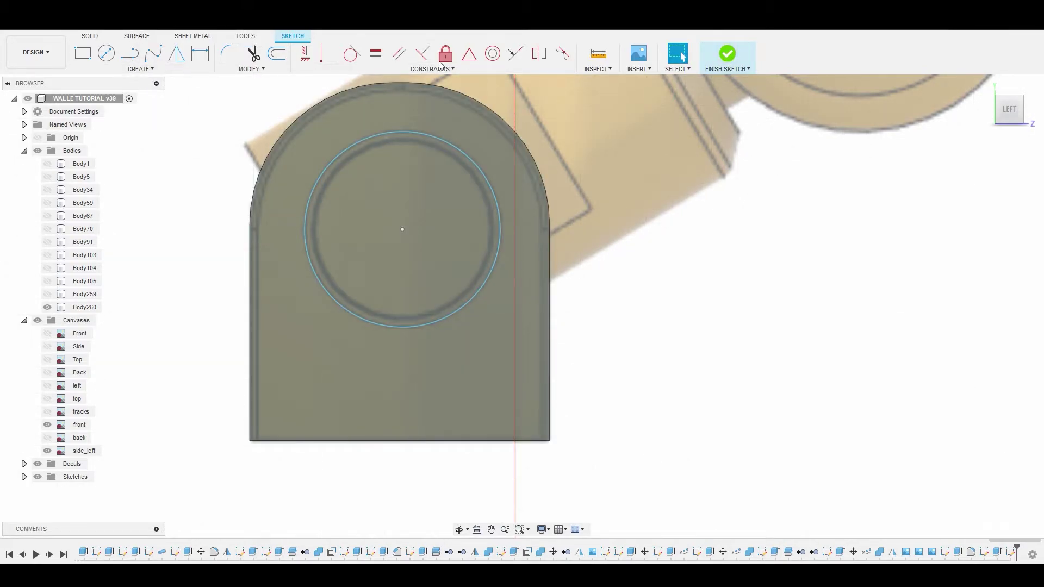
# Create a solid circular pipe along the sketched circle with a 0.078 mm section size, as a new body.
pyautogui.click(141, 69)
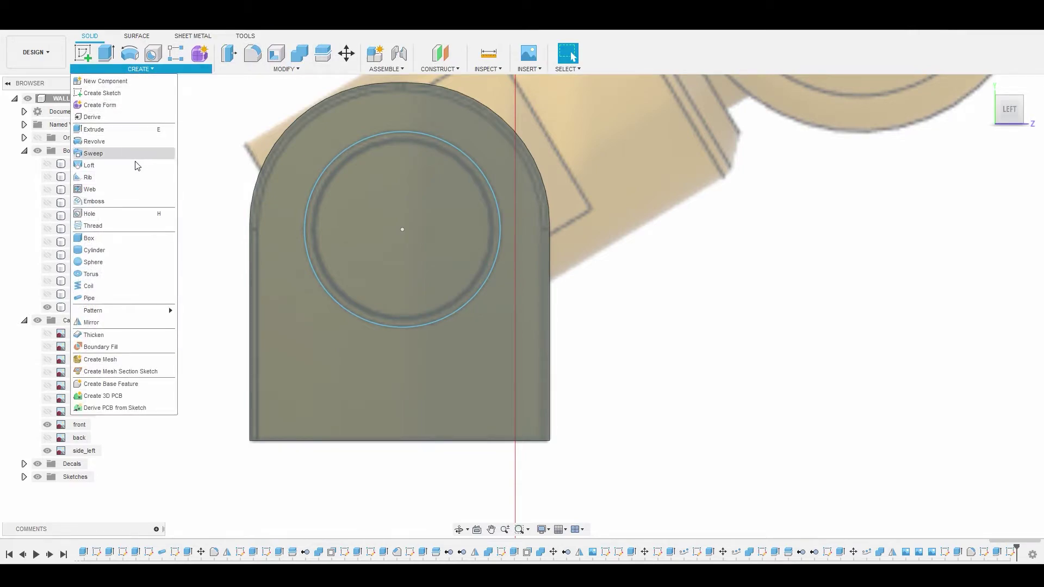
pyautogui.click(117, 299)
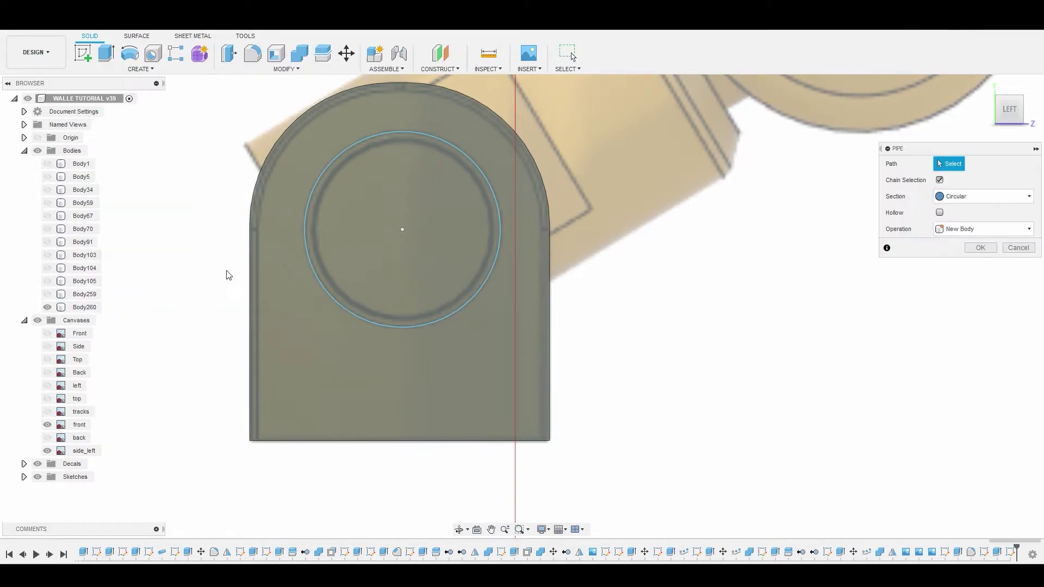
pyautogui.click(312, 261)
pyautogui.scroll(3, 348, 226)
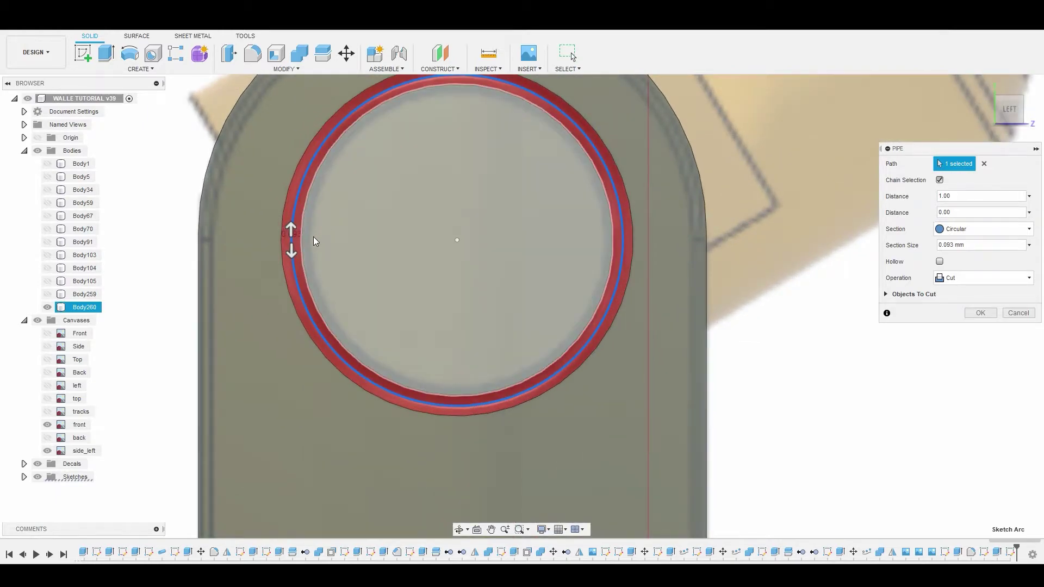
pyautogui.keyDown('shift'); pyautogui.moveTo(324, 234); pyautogui.dragTo(353, 249, button='middle'); pyautogui.keyUp('shift')
pyautogui.moveTo(311, 245); pyautogui.dragTo(311, 245)
pyautogui.click(979, 278)
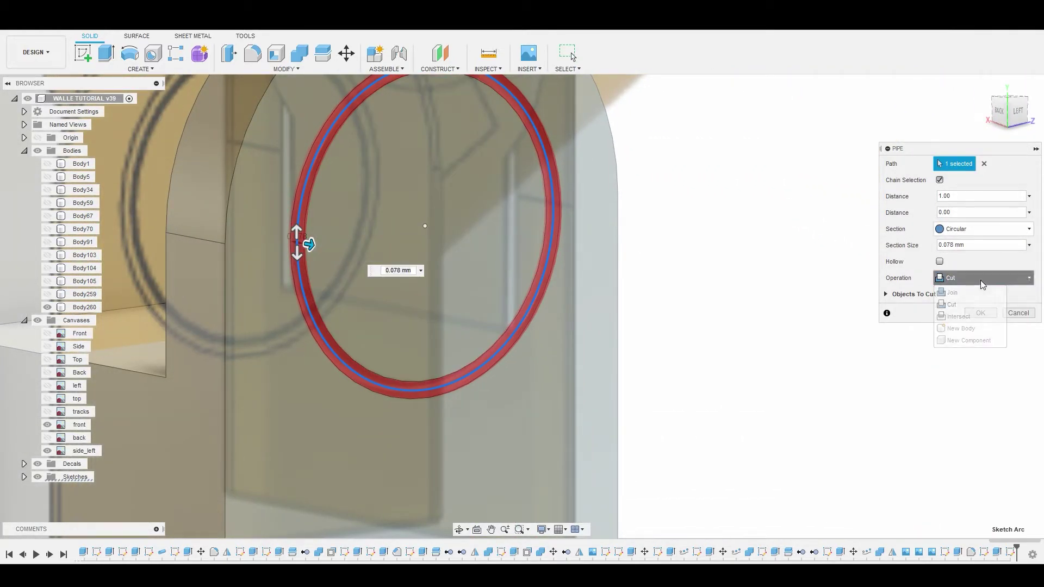
pyautogui.click(979, 329)
pyautogui.click(992, 313)
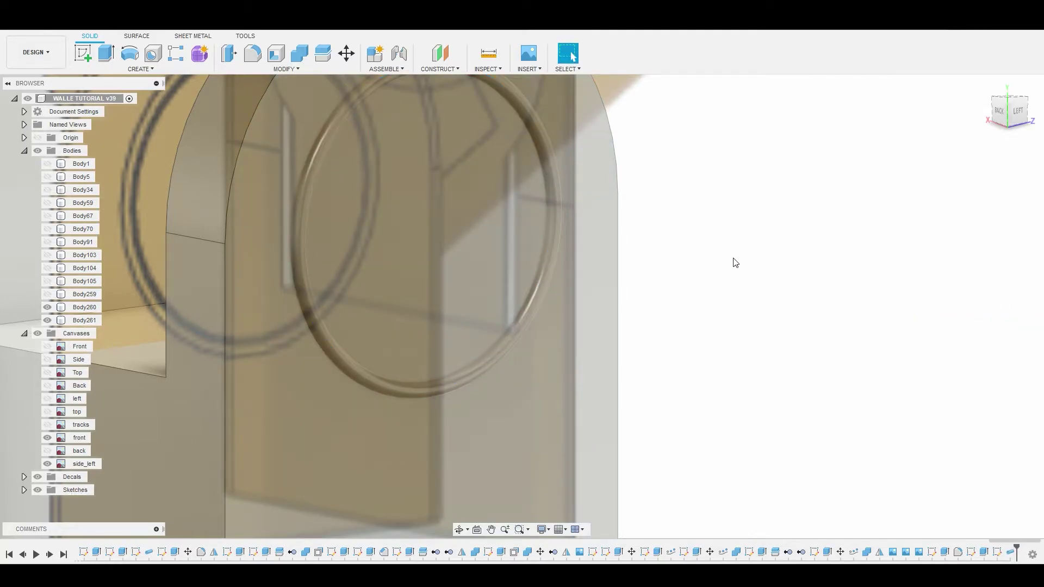
# Mirror the pipe ring body across the vertical origin plane between the bracket's two arms, as a new body.
pyautogui.scroll(-5, 729, 256)
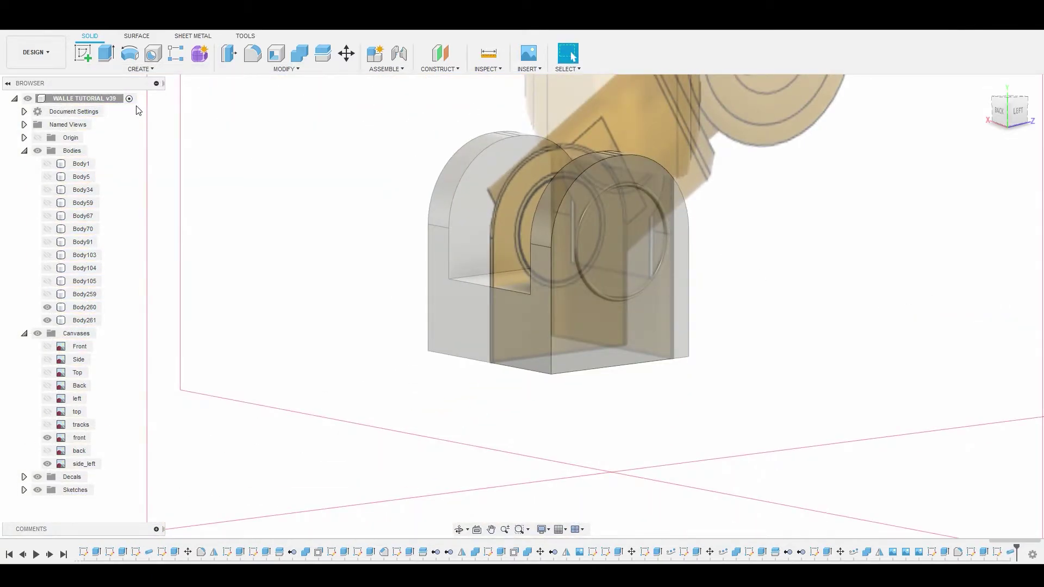
pyautogui.click(148, 69)
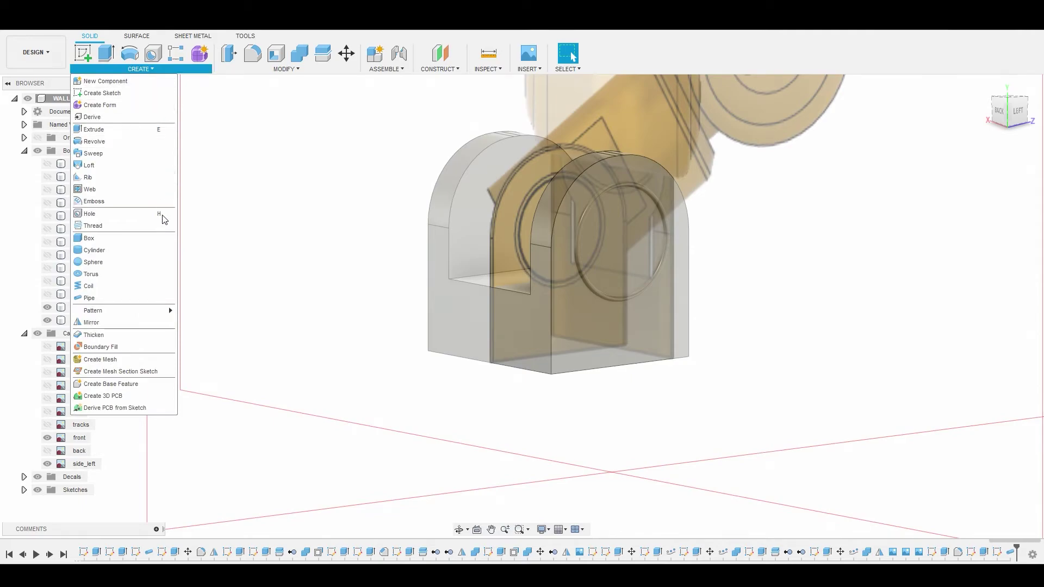
pyautogui.click(124, 323)
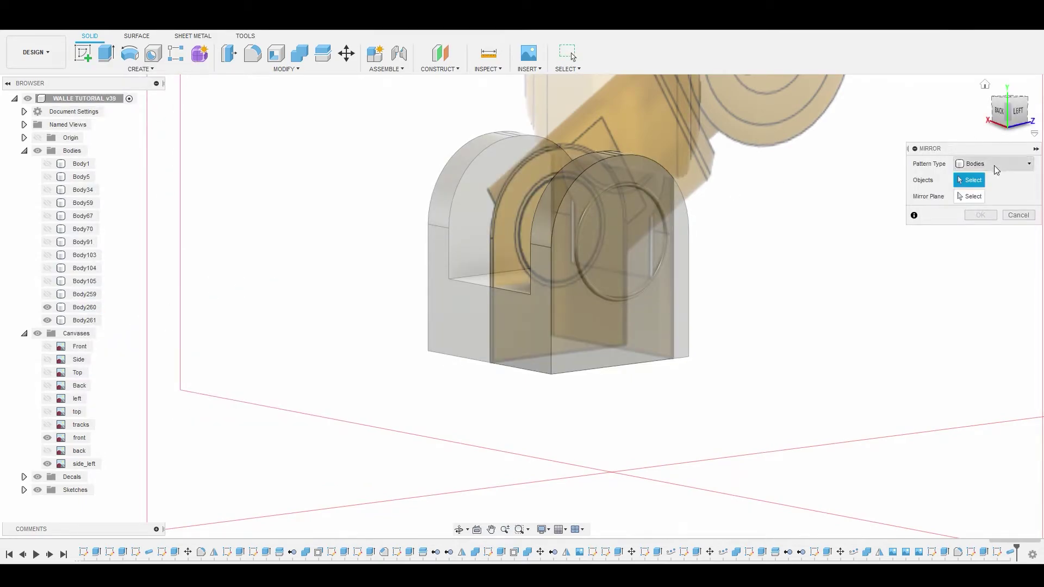
pyautogui.click(578, 251)
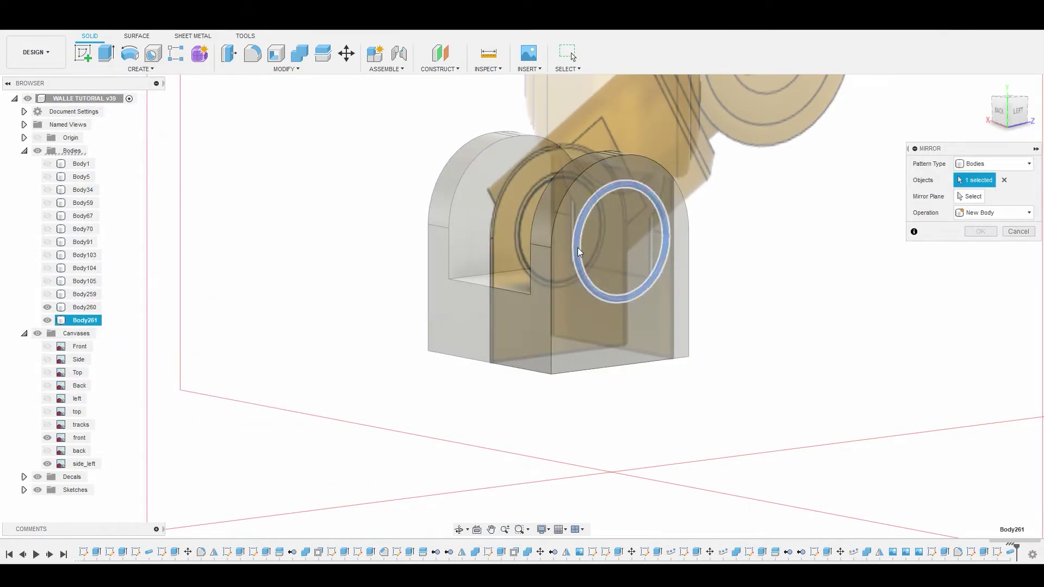
pyautogui.click(970, 197)
pyautogui.scroll(-5, 761, 193)
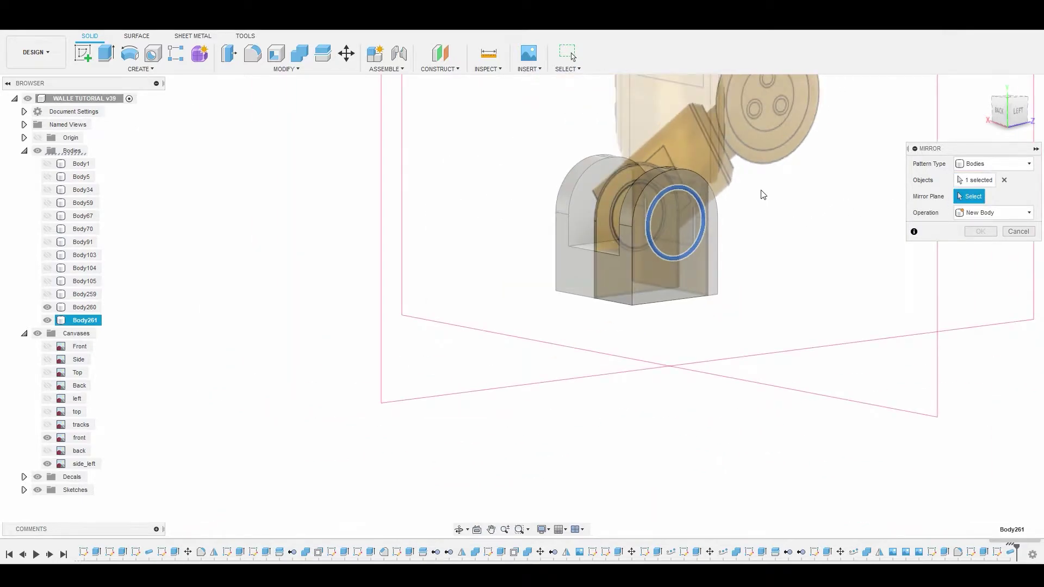
pyautogui.moveTo(659, 286); pyautogui.dragTo(683, 258, button='middle')
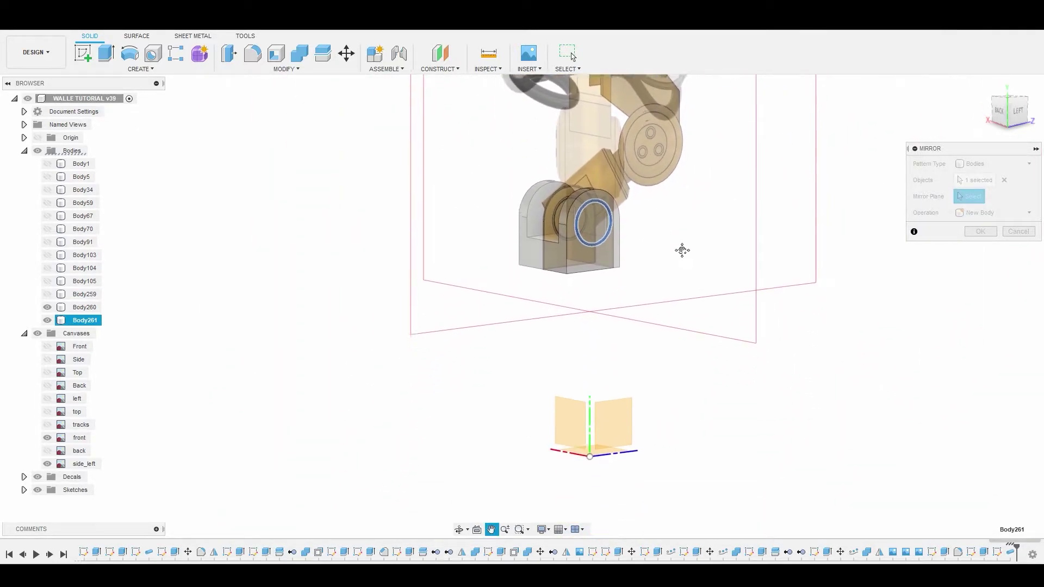
pyautogui.click(624, 381)
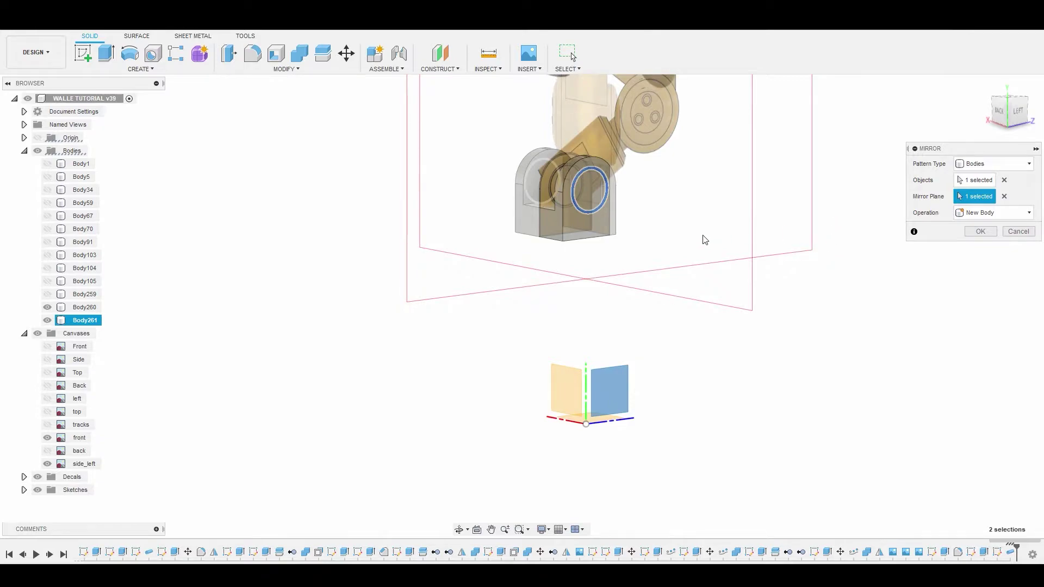
pyautogui.keyDown('shift'); pyautogui.moveTo(617, 237); pyautogui.dragTo(697, 235, button='middle'); pyautogui.keyUp('shift')
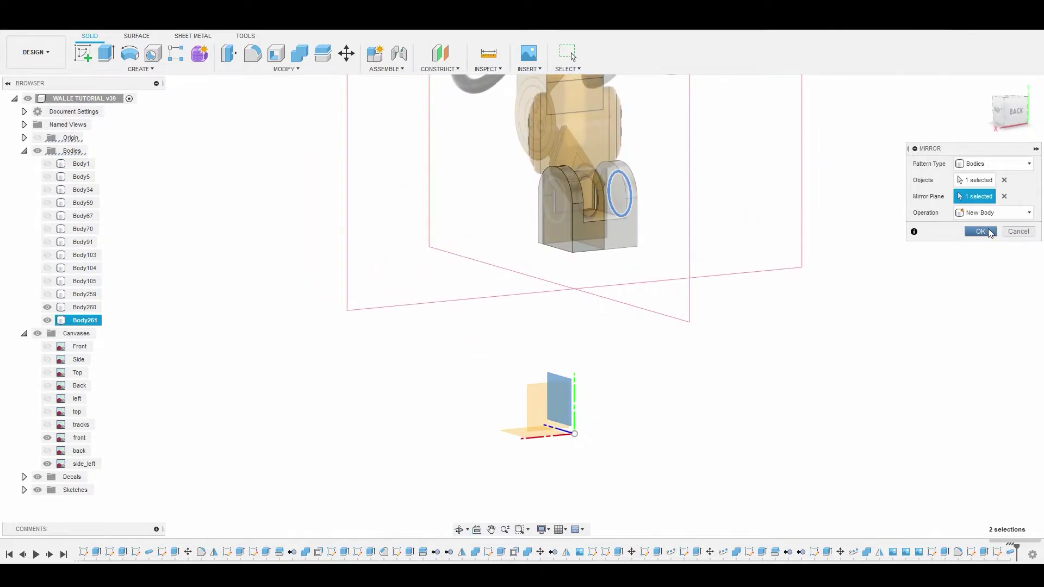
pyautogui.click(980, 231)
# Combine the bracket as target body with both pipe rings as tool bodies, cutting ring grooves into its side faces.
pyautogui.click(299, 53)
pyautogui.click(566, 234)
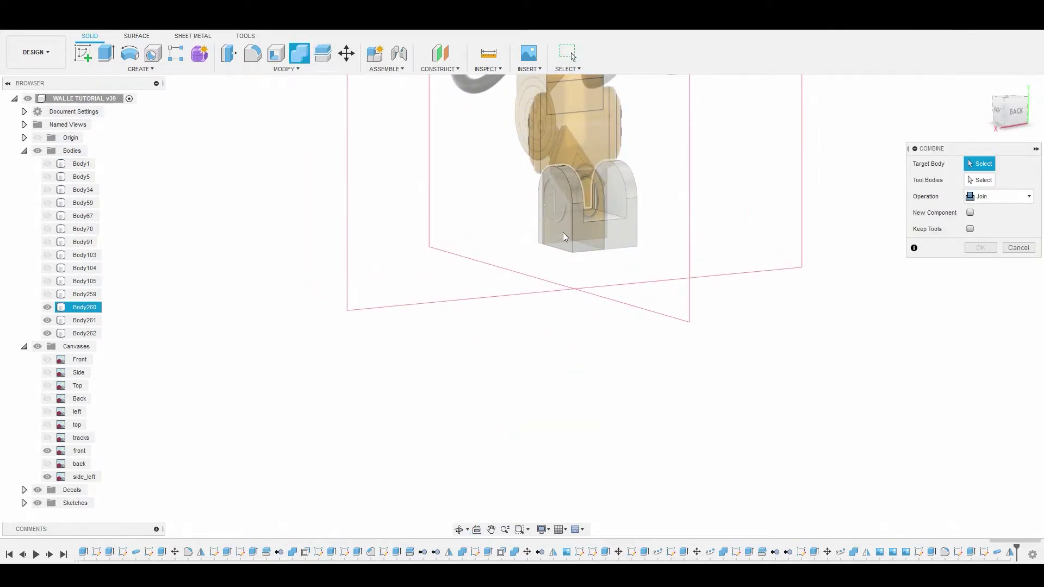
pyautogui.click(84, 320)
pyautogui.click(84, 334)
pyautogui.click(998, 197)
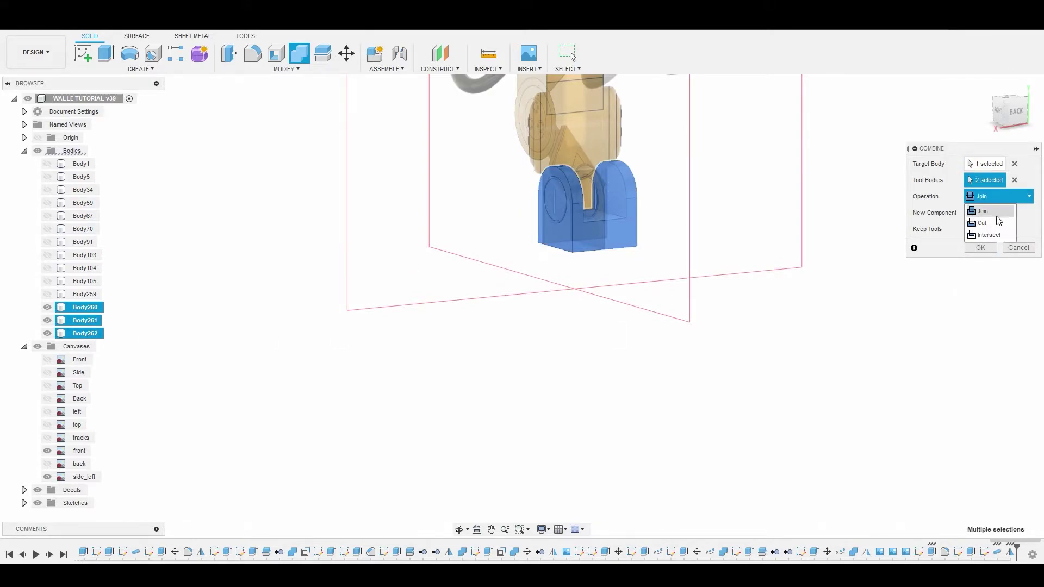
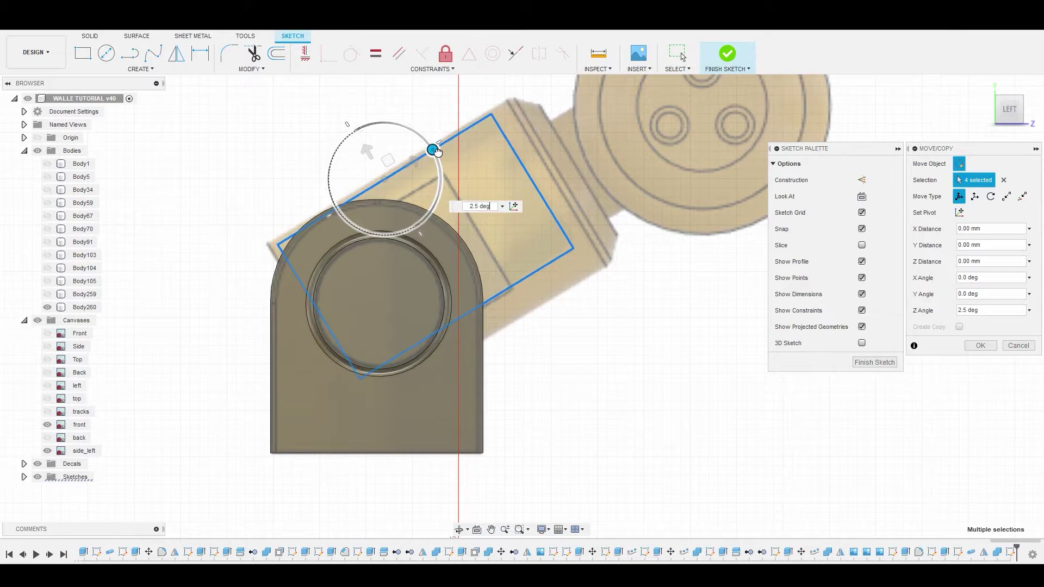
# Shift the tilted sketch rectangle 0.05 mm outward, aligning its upper line with the neck cylinder's upper edge in the side reference.
pyautogui.moveTo(434, 149)
pyautogui.mouseDown()
pyautogui.moveTo(413, 162)
pyautogui.moveTo(367, 151)
pyautogui.mouseUp()
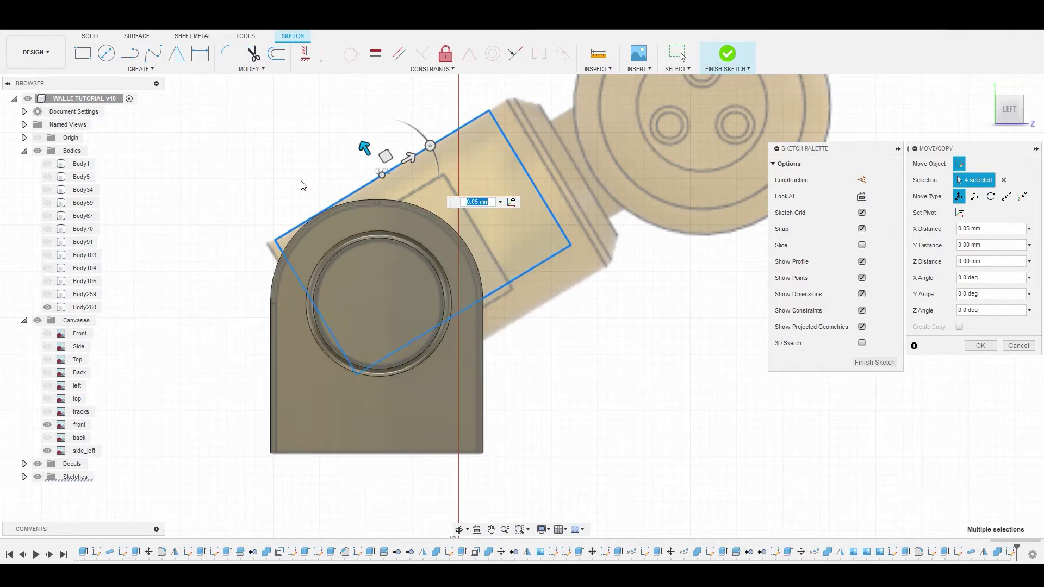
pyautogui.rightClick(258, 192)
pyautogui.click(291, 191)
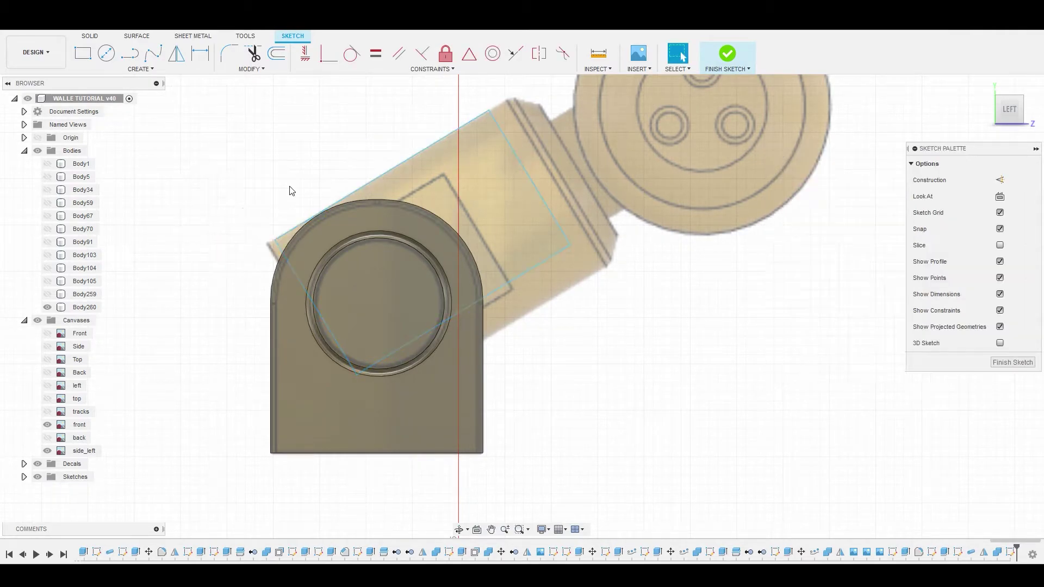
# Stretch the rectangle to about 3.28 mm long, spanning the neck cylinder's lower end to the collar, and pull its lower line to the cylinder's centre axis.
pyautogui.click(280, 246)
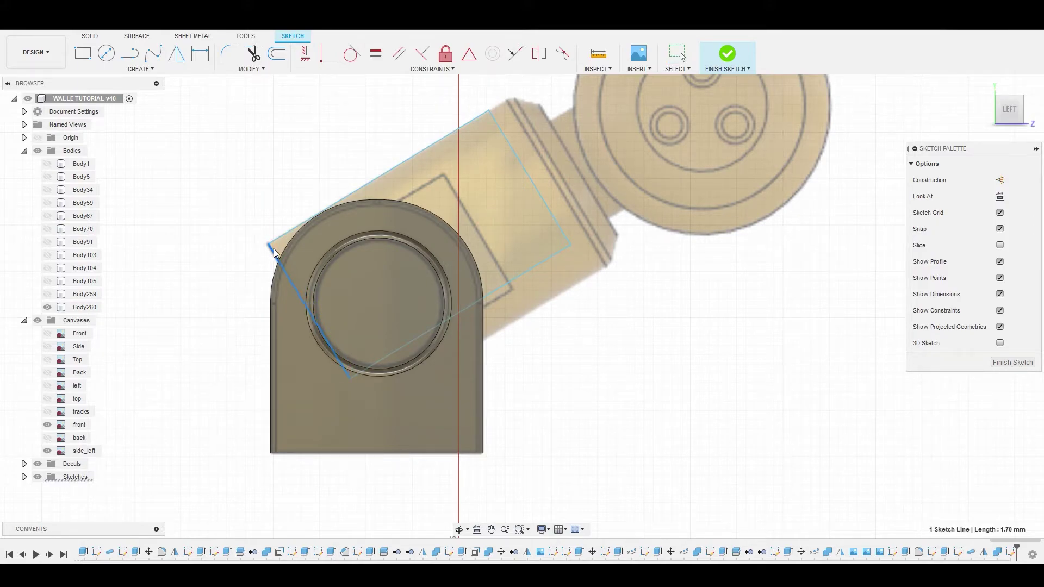
pyautogui.click(529, 182)
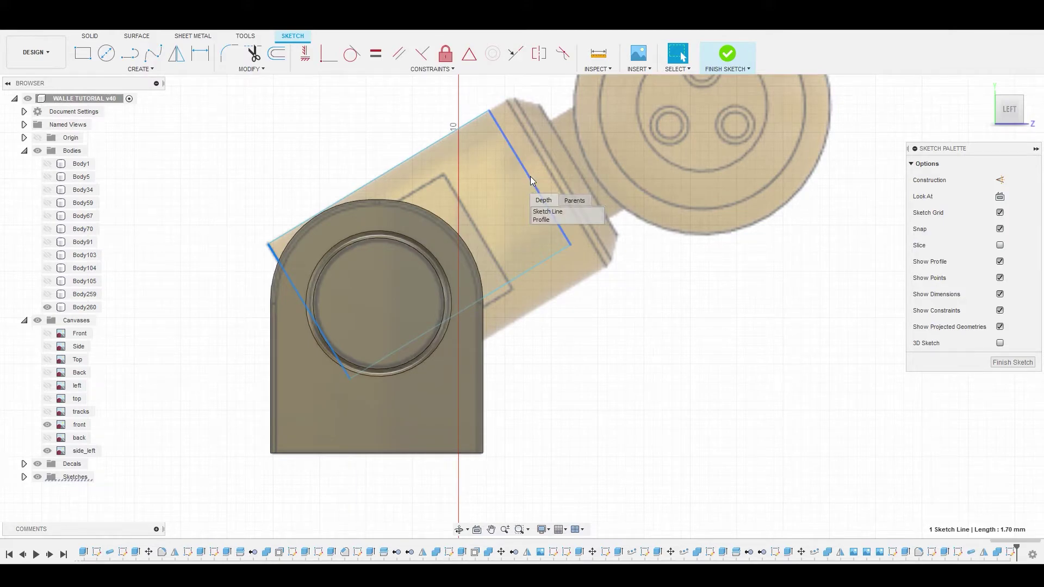
pyautogui.moveTo(530, 176); pyautogui.dragTo(574, 162)
pyautogui.moveTo(566, 247)
pyautogui.mouseDown()
pyautogui.moveTo(522, 193)
pyautogui.moveTo(529, 203)
pyautogui.mouseUp()
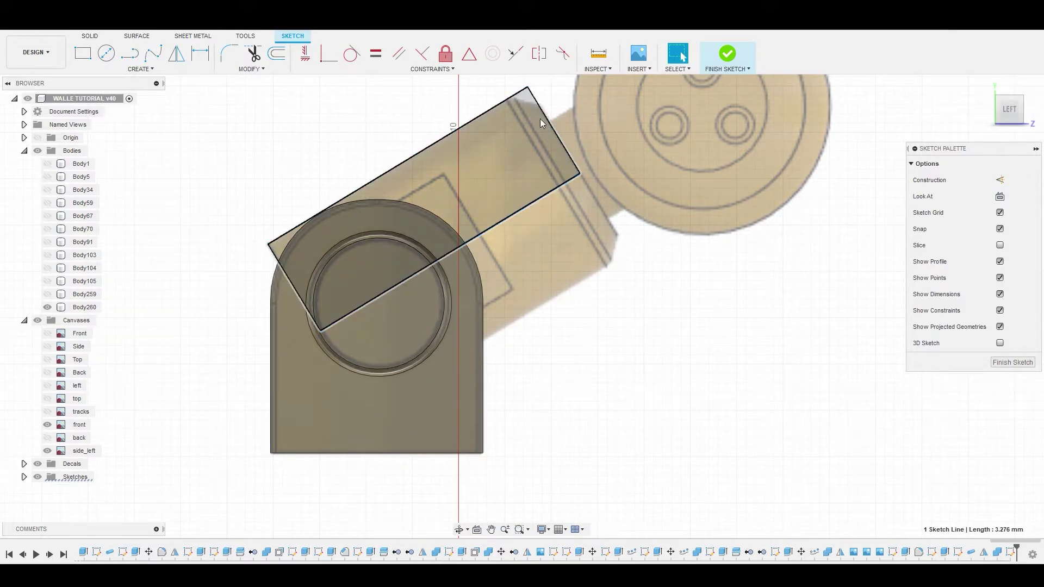
# Draw a slanted line across the tilted rectangle's upper collar corner, following the collar's chamfer in the side reference.
pyautogui.moveTo(373, 133); pyautogui.dragTo(322, 180, button='middle')
pyautogui.press('s')
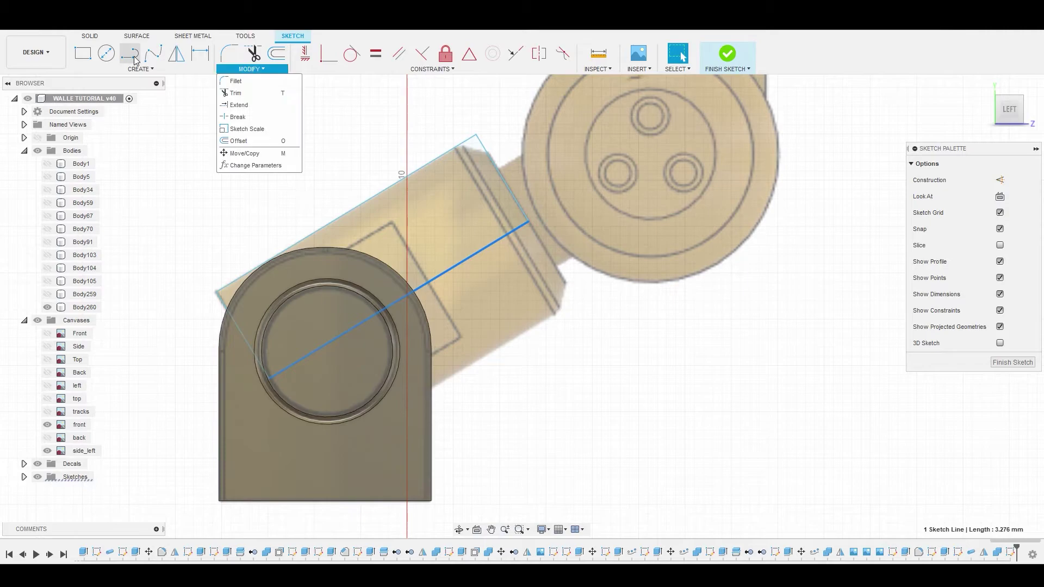
pyautogui.click(235, 119)
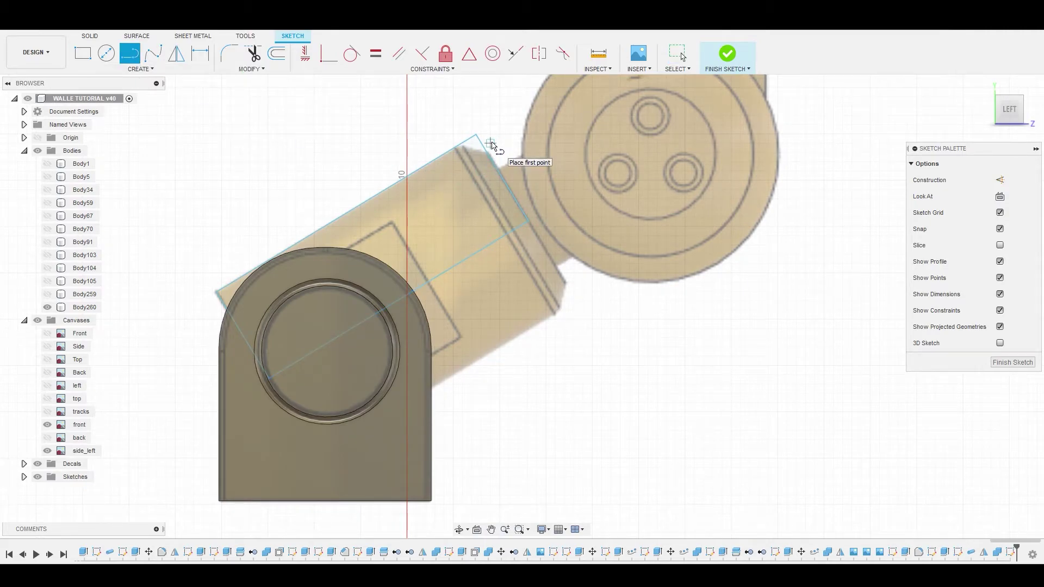
pyautogui.scroll(5, 491, 144)
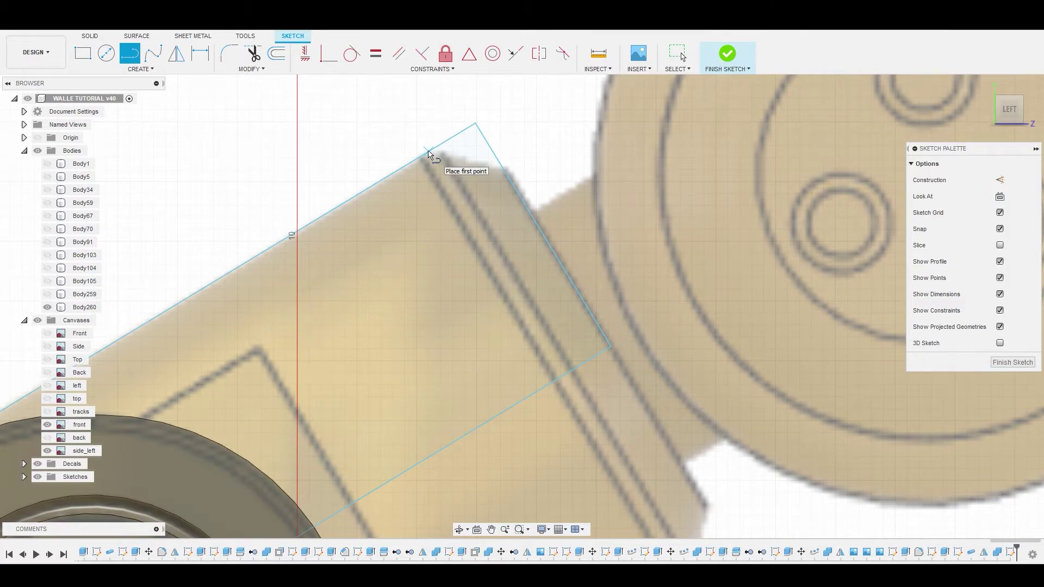
pyautogui.click(429, 153)
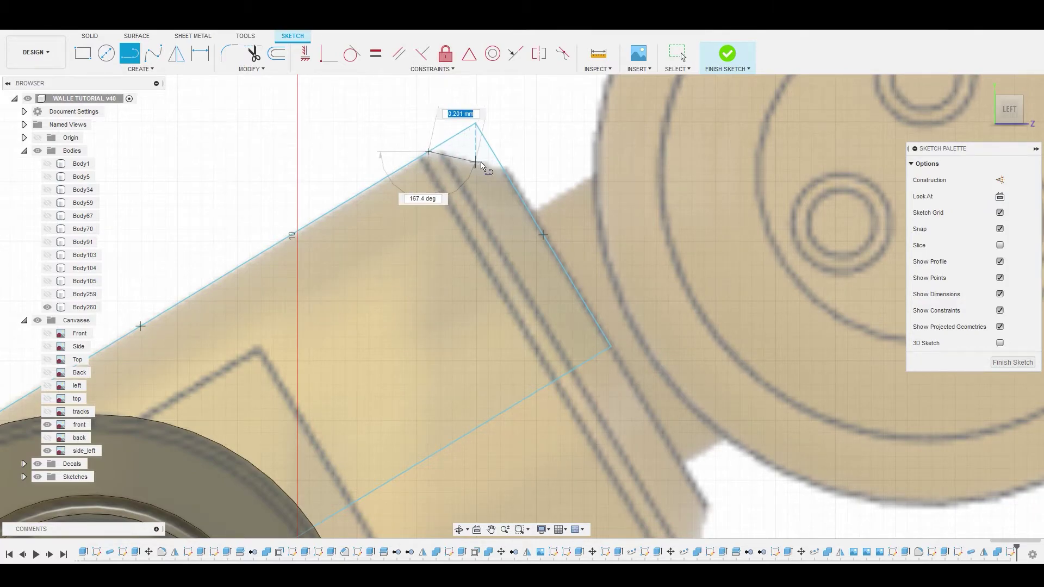
pyautogui.click(506, 170)
# Trim off the two rectangle segments that extend beyond the slanted chamfer line.
pyautogui.click(253, 53)
pyautogui.click(469, 130)
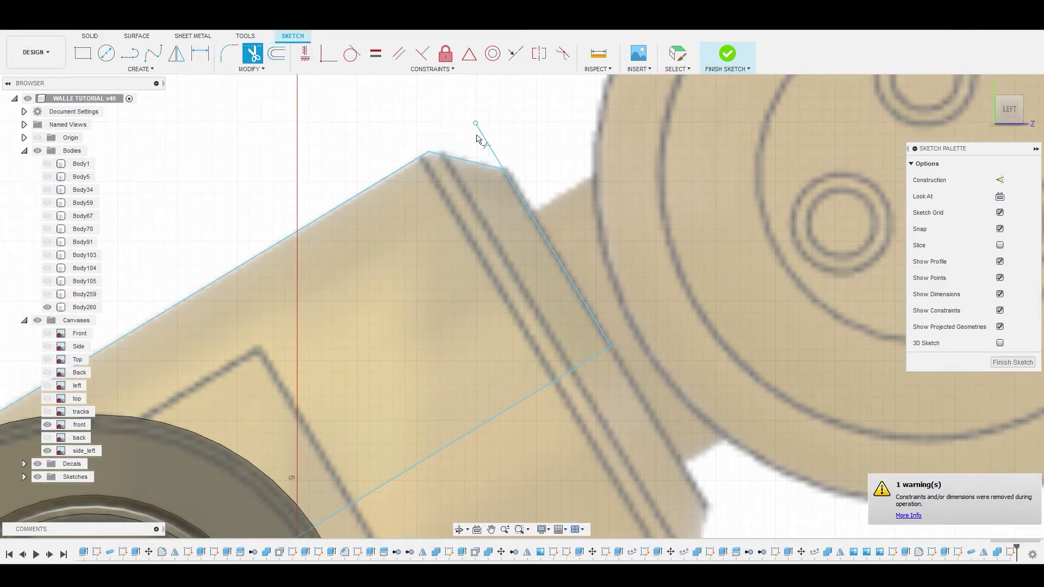
pyautogui.click(488, 144)
pyautogui.scroll(-5, 488, 144)
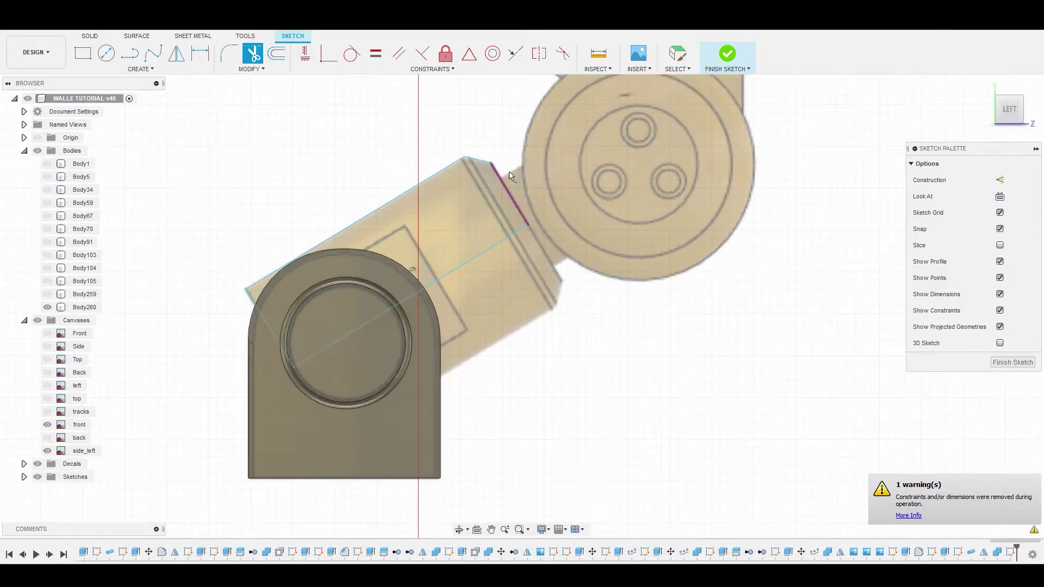
# Finish the sketch and revolve the profile 360 degrees around the neck cylinder's centre-axis line as a new body.
pyautogui.click(726, 55)
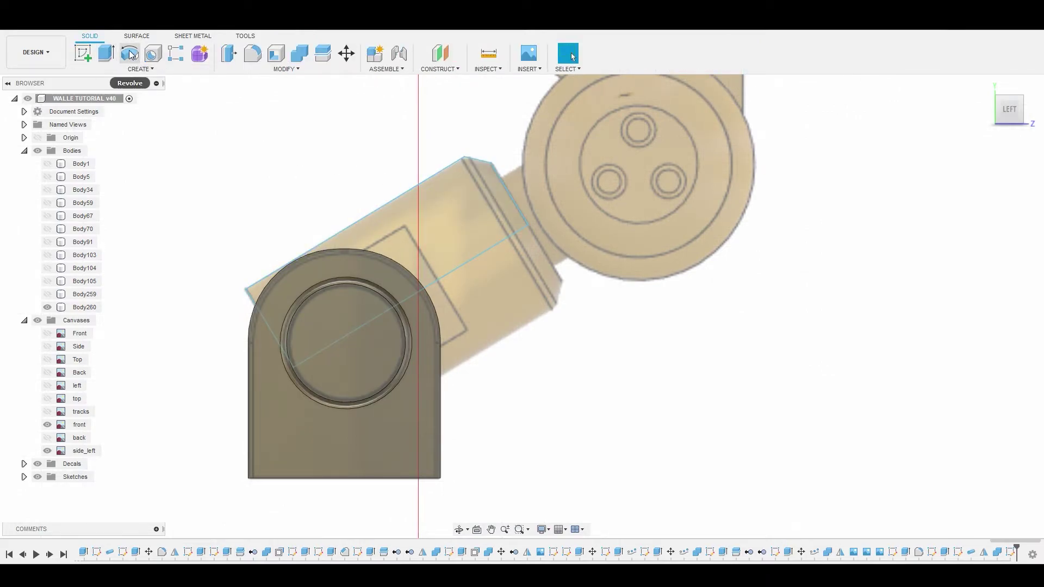
pyautogui.click(140, 69)
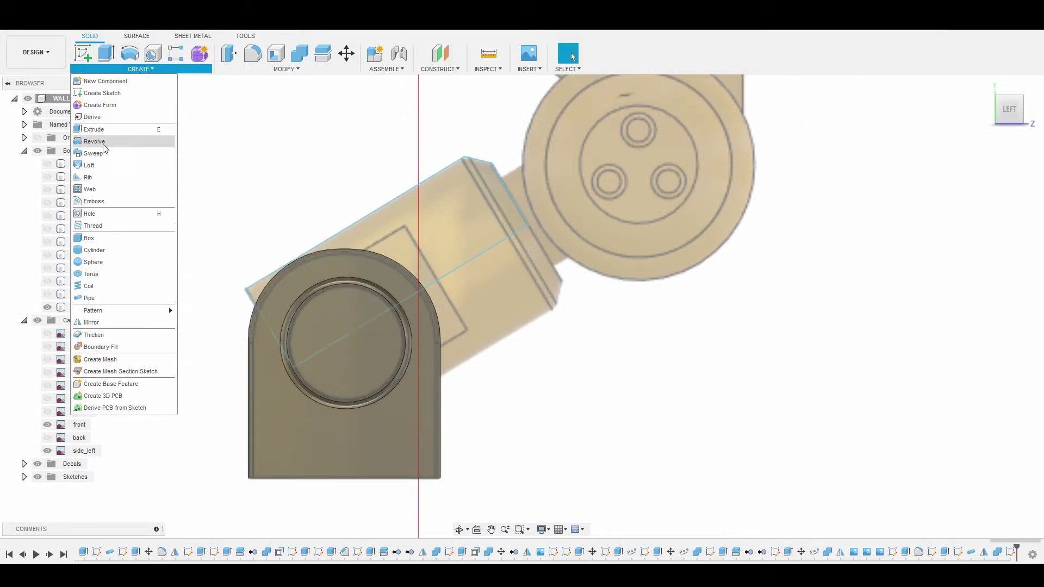
pyautogui.click(95, 142)
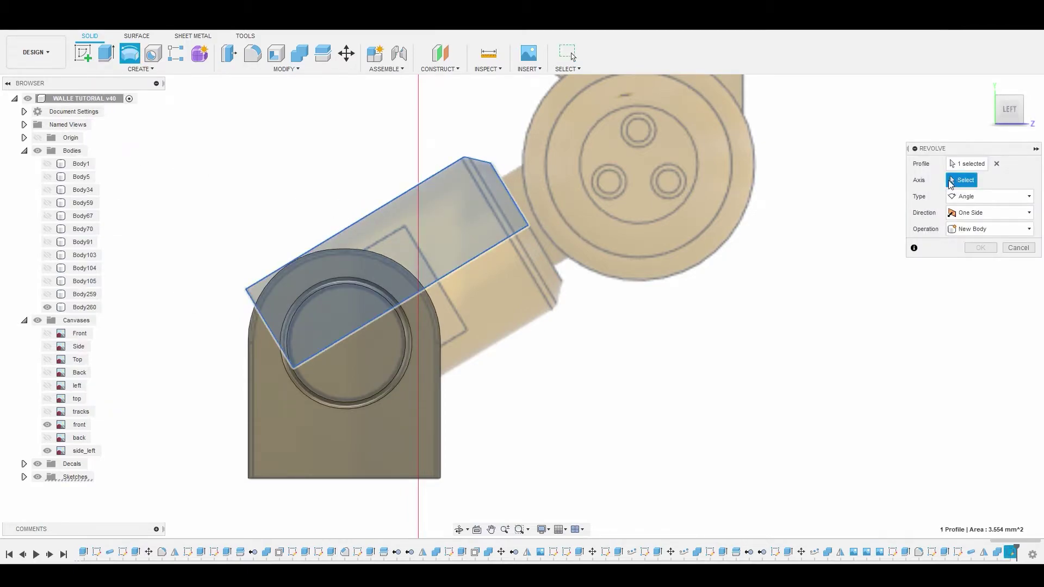
pyautogui.click(476, 264)
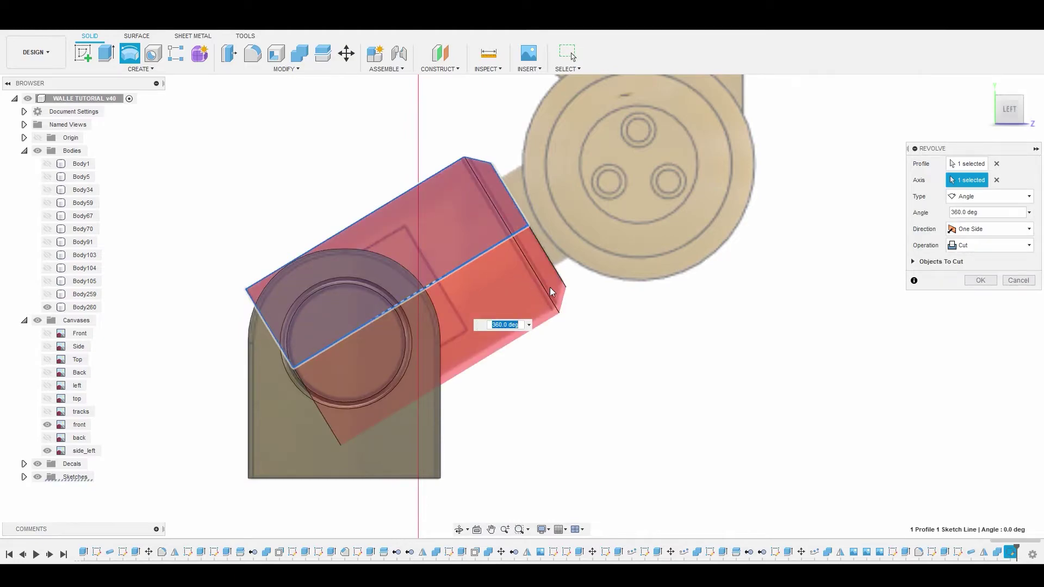
pyautogui.click(987, 245)
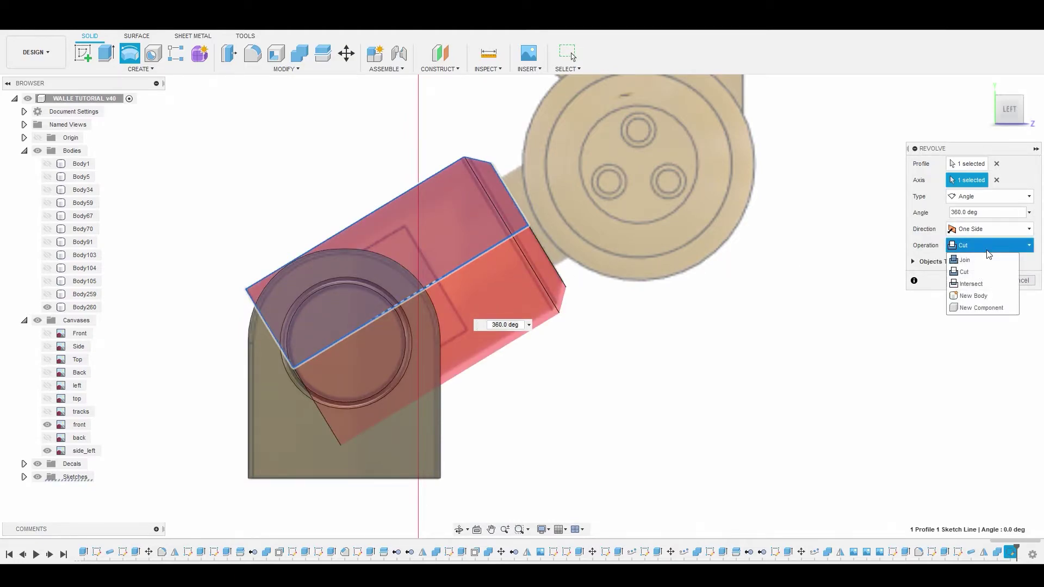
pyautogui.click(982, 297)
pyautogui.click(981, 264)
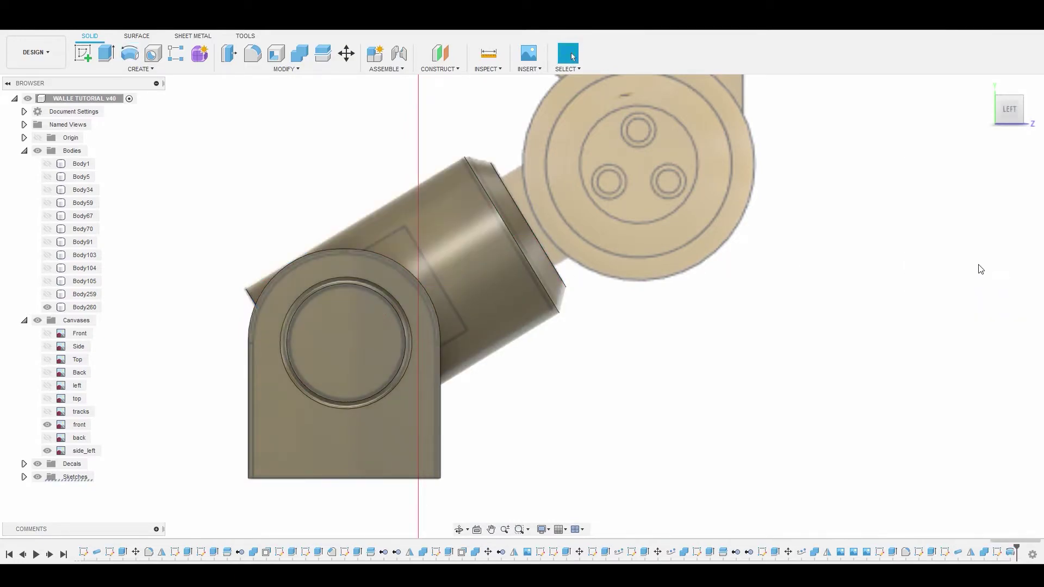
# Sketch a circle on the side view plane, centred on the round neck joint and matching its outer edge in the side reference.
pyautogui.scroll(-2, 520, 204)
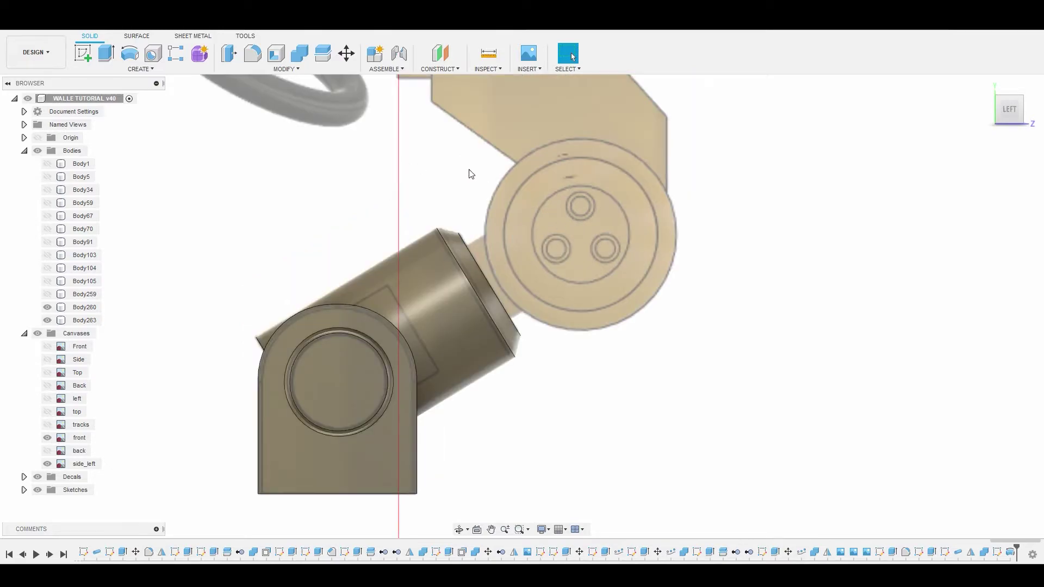
pyautogui.moveTo(468, 171); pyautogui.dragTo(455, 284, button='middle')
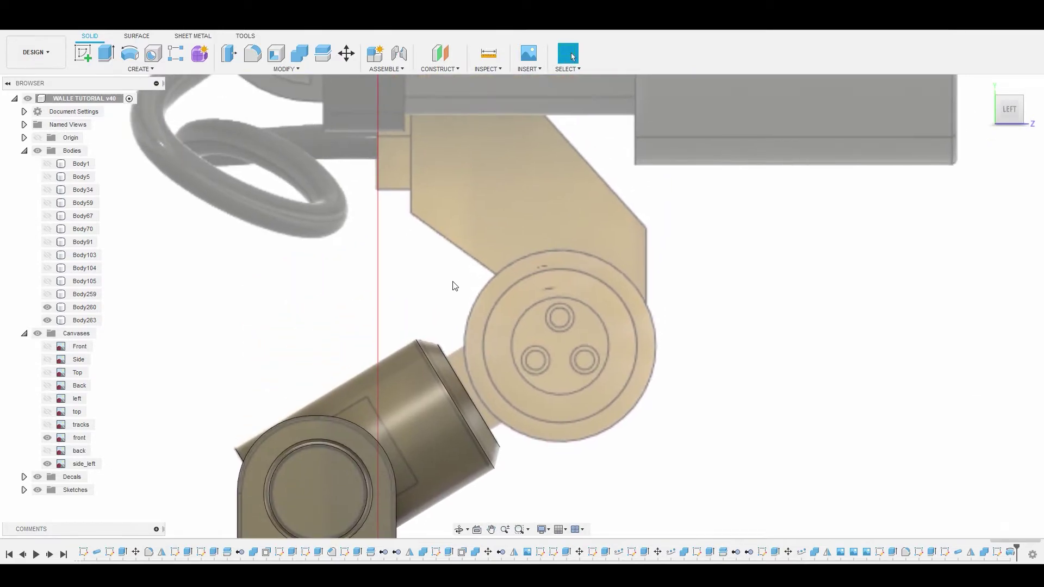
pyautogui.click(83, 55)
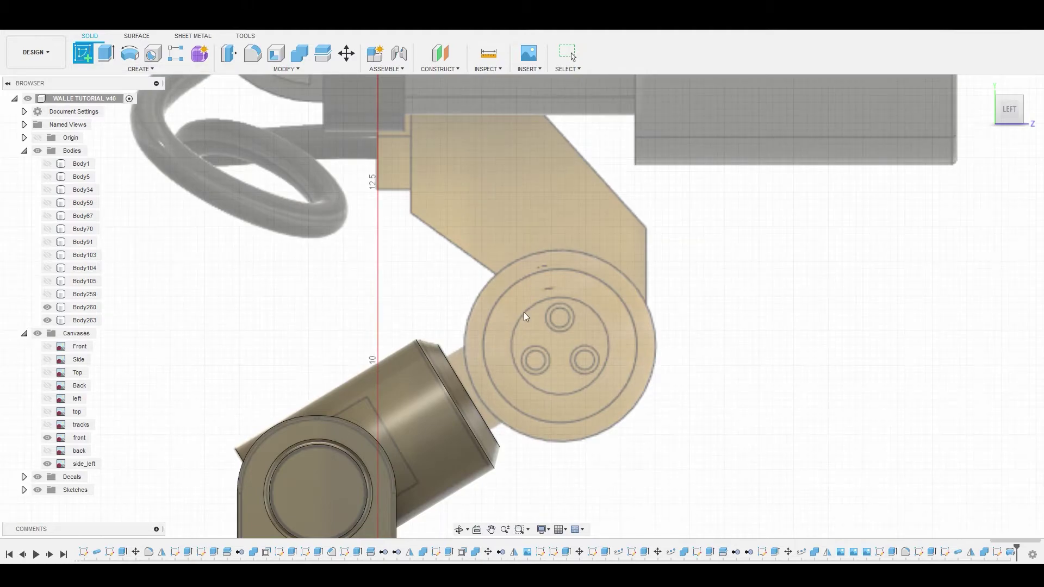
pyautogui.click(526, 317)
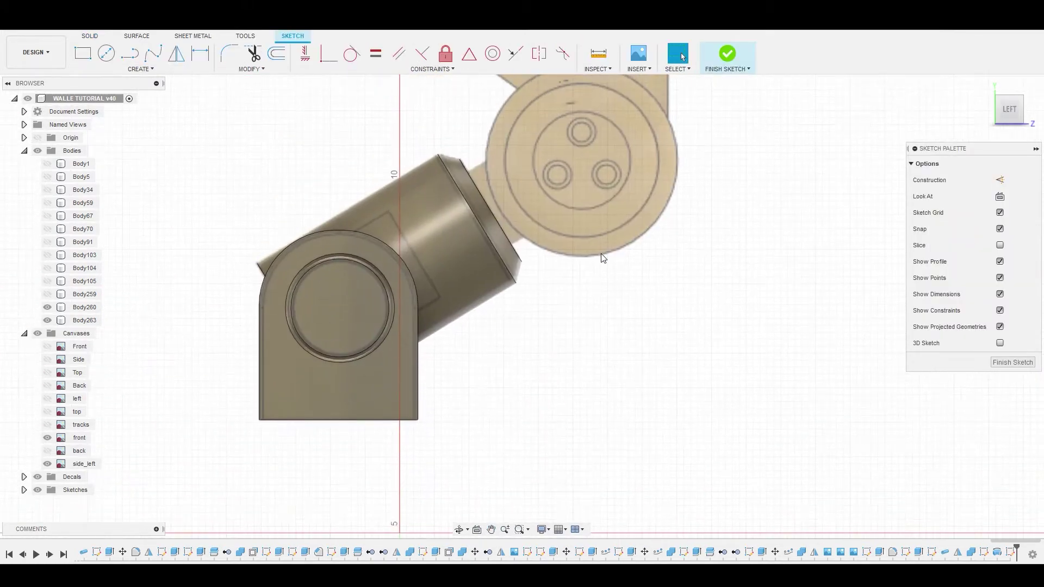
pyautogui.moveTo(602, 263); pyautogui.dragTo(507, 403, button='middle')
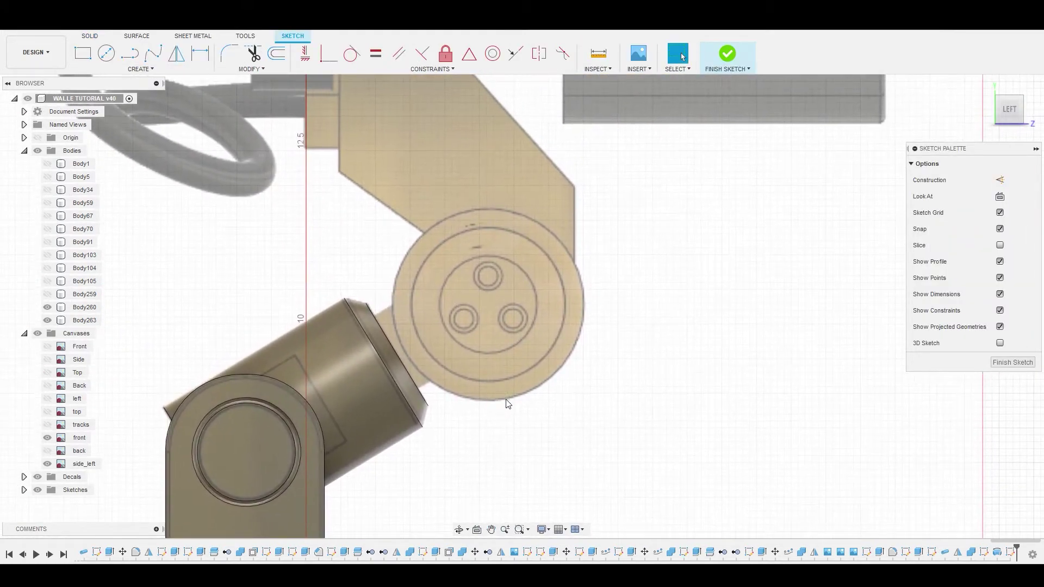
pyautogui.click(107, 54)
pyautogui.scroll(2, 504, 307)
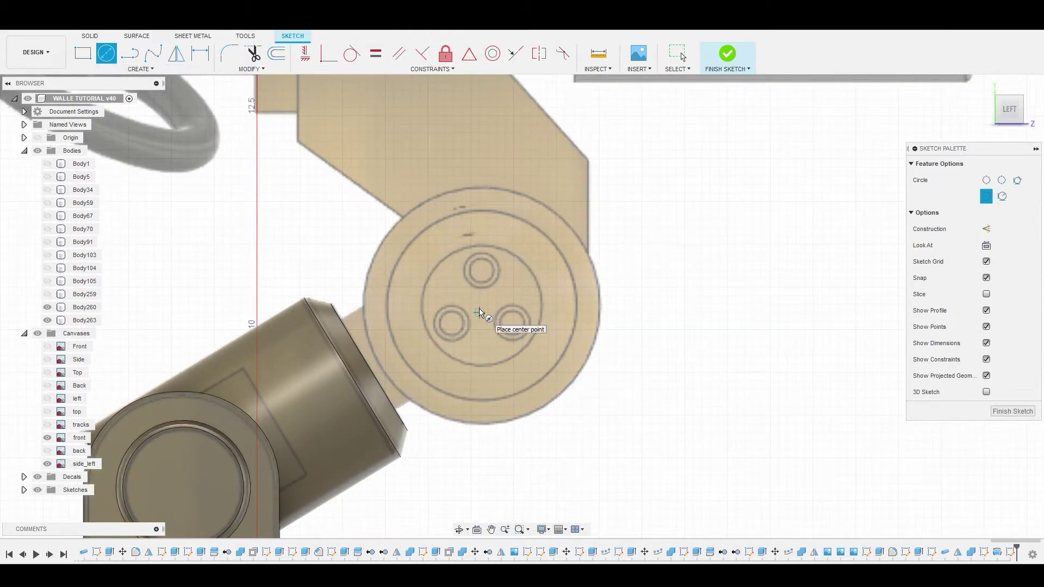
pyautogui.scroll(1, 481, 310)
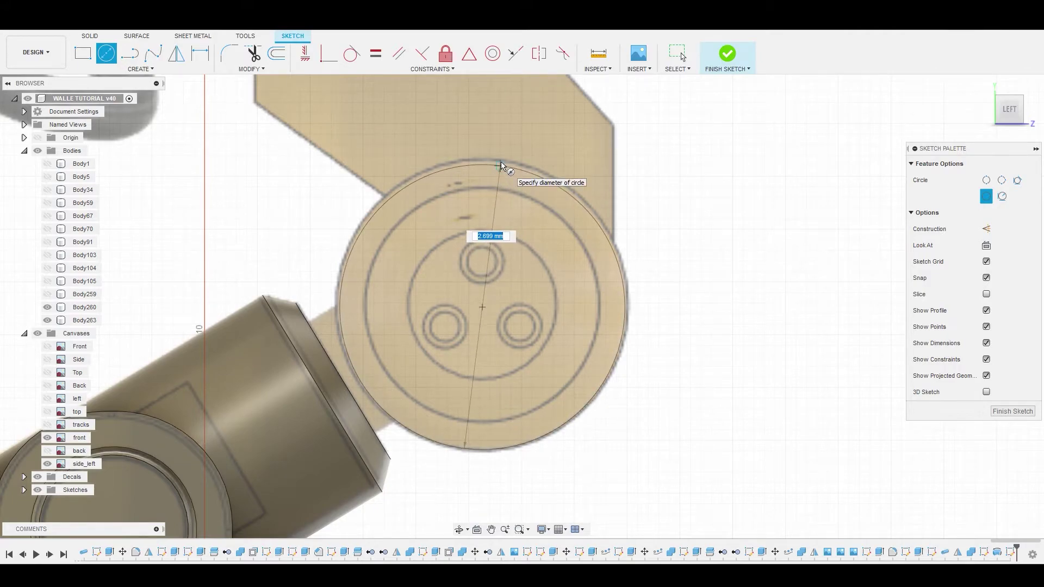
pyautogui.click(526, 173)
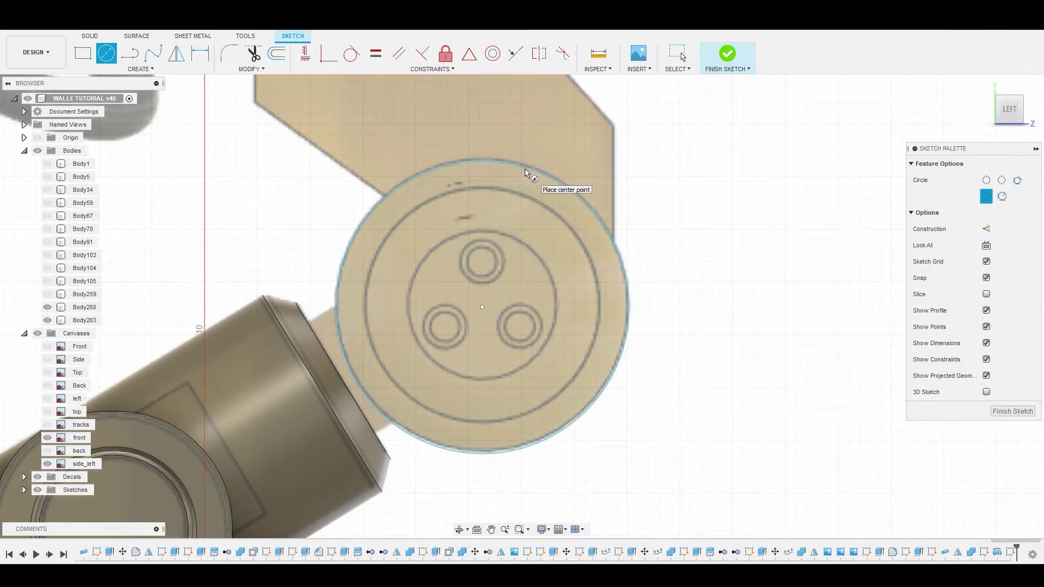
pyautogui.rightClick(722, 273)
pyautogui.click(750, 276)
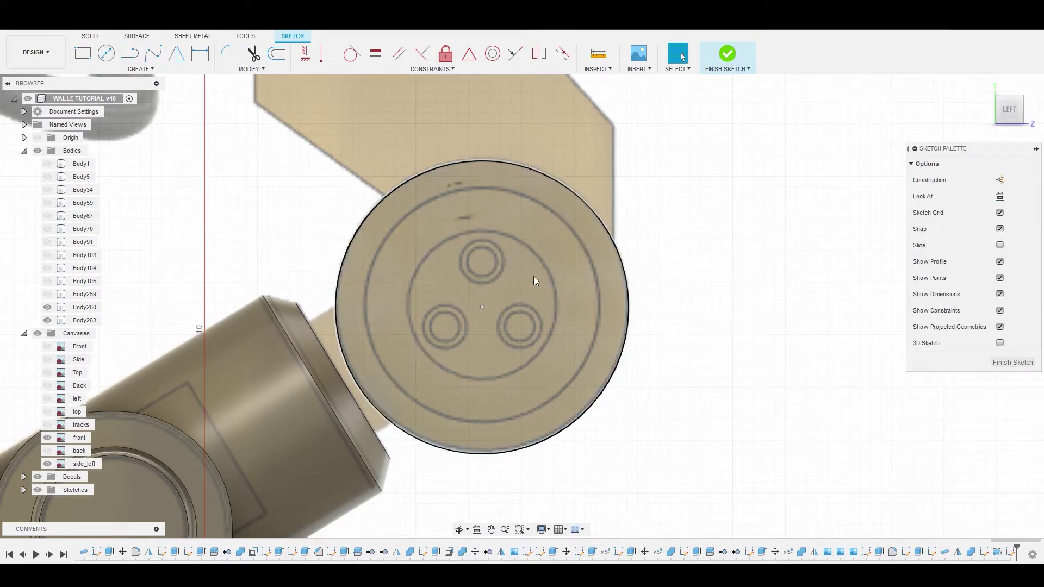
# Extrude the joint circle -1.609 mm to one side as a new body, matching the round joint's width in the front reference.
pyautogui.click(505, 275)
pyautogui.rightClick(505, 275)
pyautogui.click(543, 261)
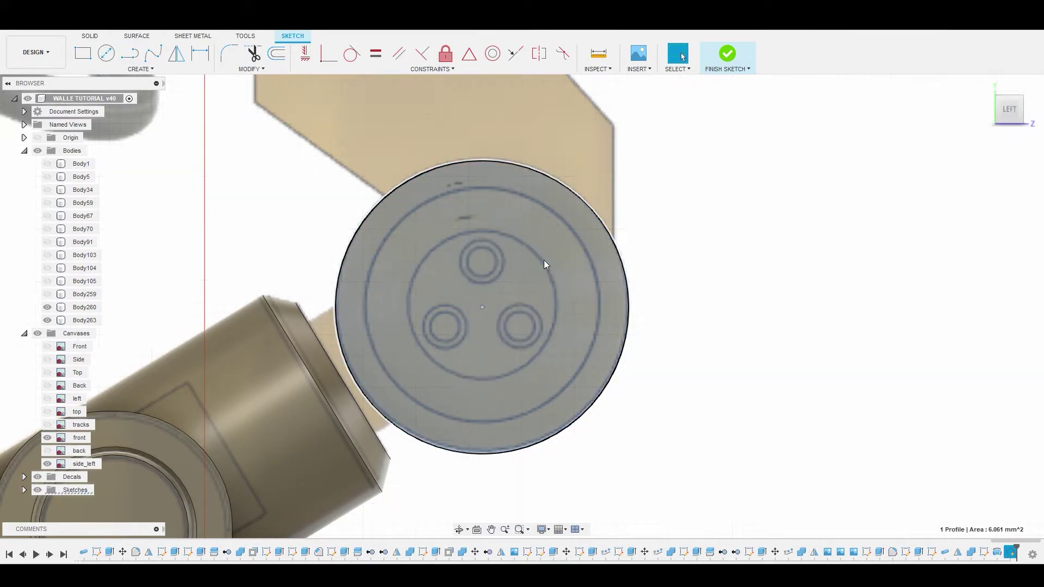
pyautogui.scroll(-3, 531, 268)
pyautogui.scroll(-2, 535, 265)
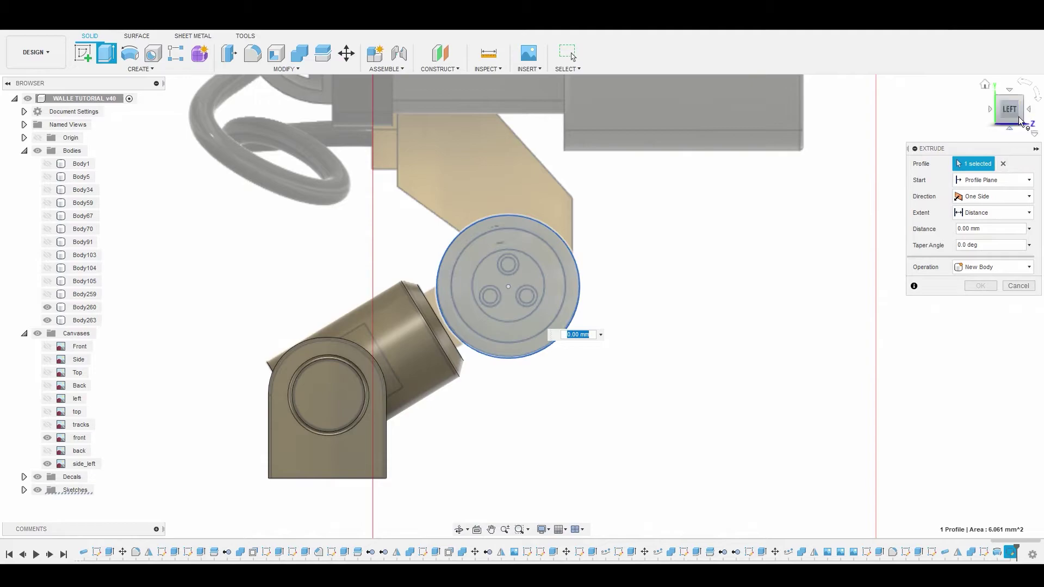
pyautogui.click(1030, 111)
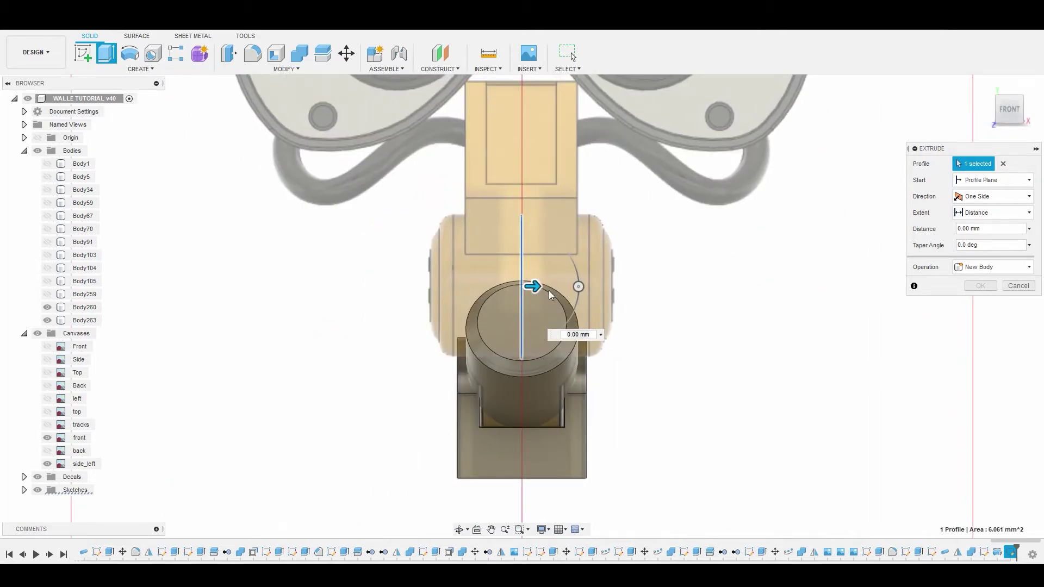
pyautogui.moveTo(536, 285); pyautogui.dragTo(458, 283)
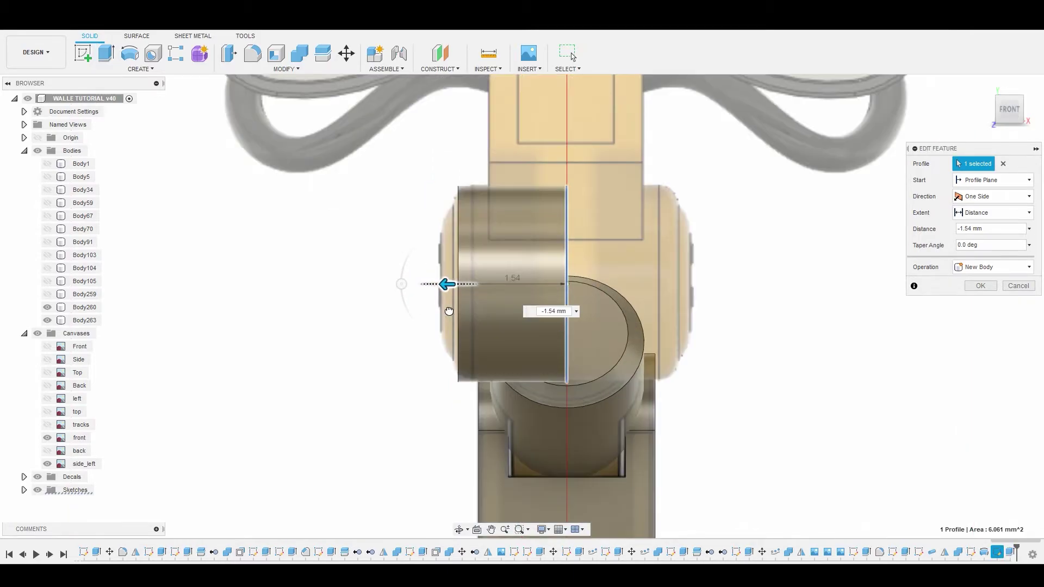
pyautogui.moveTo(451, 283); pyautogui.dragTo(443, 309)
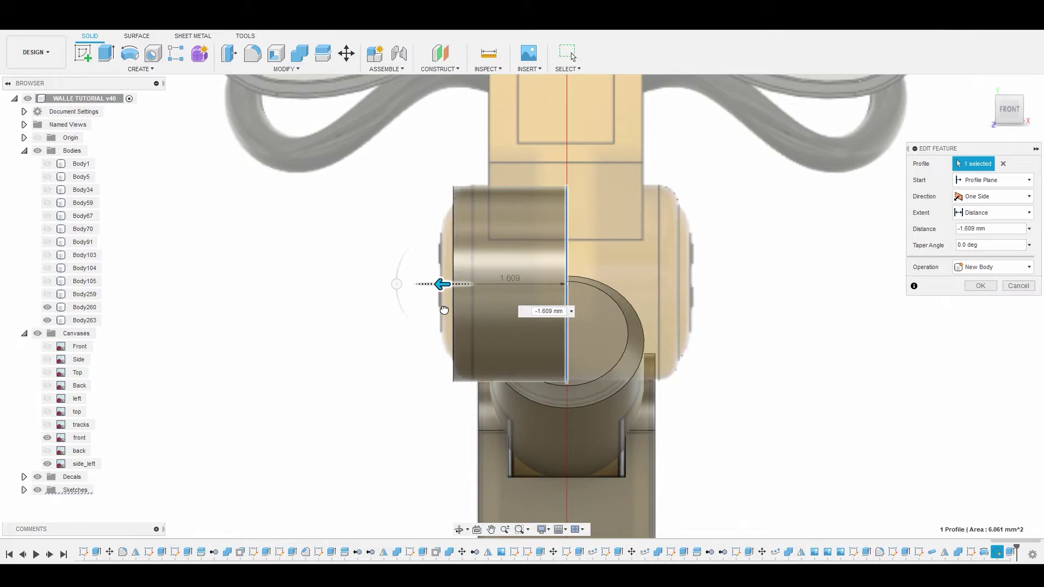
pyautogui.click(986, 290)
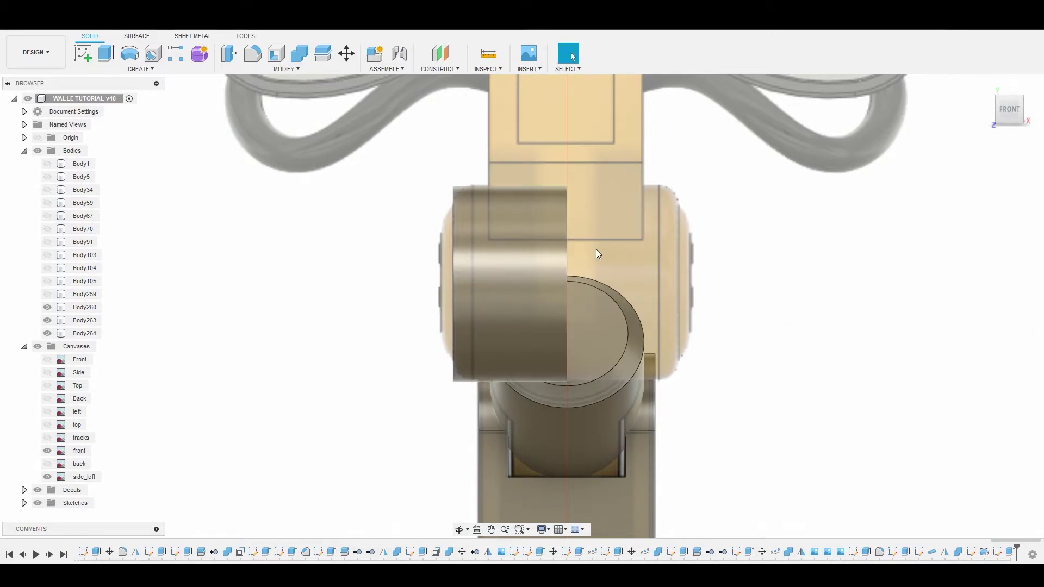
# Fillet the joint cylinder's outer circular edge with a radius of about 0.281 mm.
pyautogui.press('f')
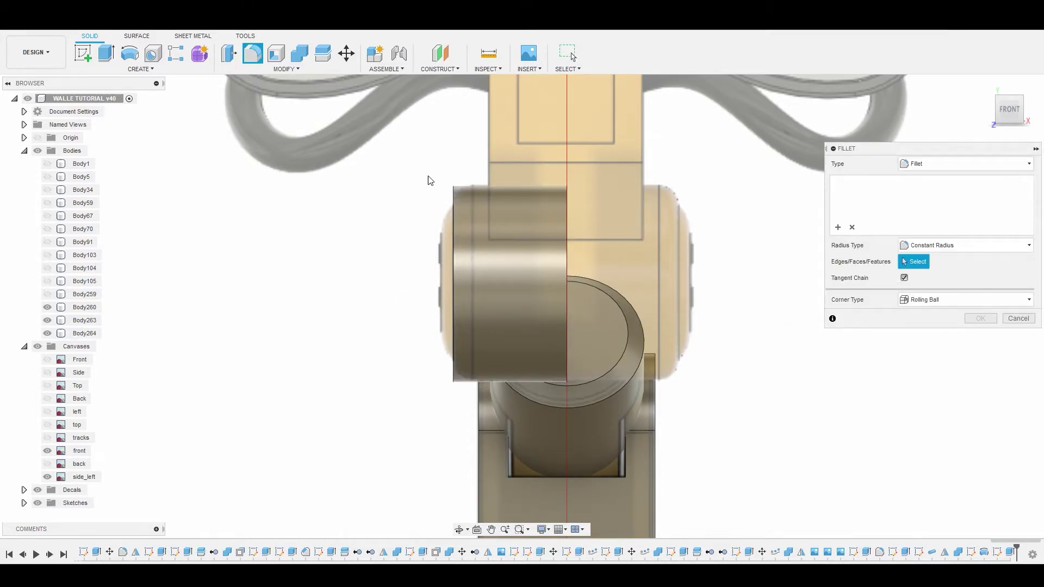
pyautogui.click(455, 196)
pyautogui.moveTo(449, 184)
pyautogui.mouseDown()
pyautogui.moveTo(433, 168)
pyautogui.moveTo(457, 192)
pyautogui.mouseUp()
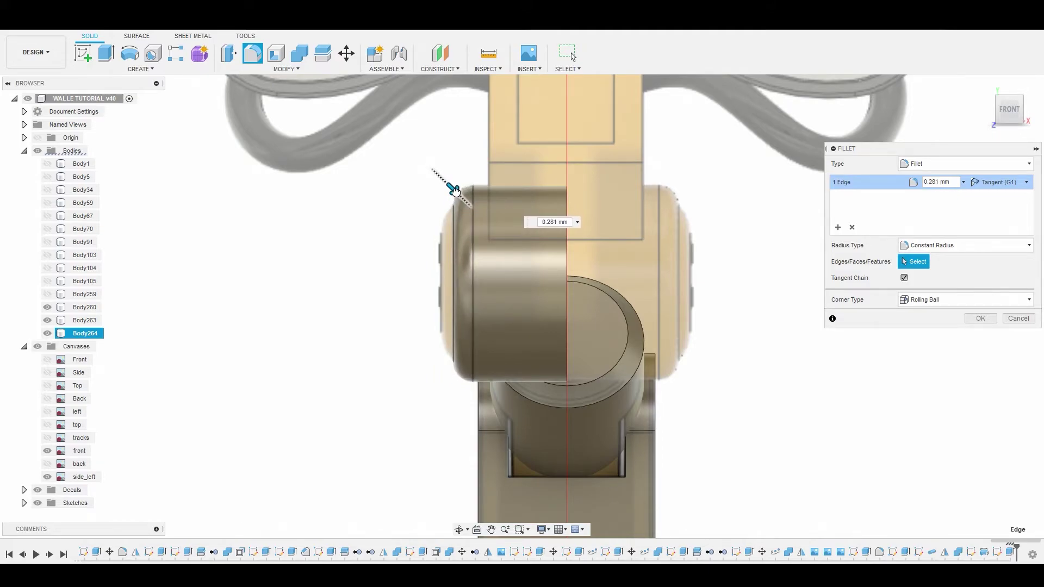
pyautogui.click(982, 320)
# Create a sketch on the joint cylinder's flat outer face and extrude its circular profile 0.174 mm outward, joined to the cylinder.
pyautogui.keyDown('shift'); pyautogui.moveTo(598, 272); pyautogui.dragTo(427, 270, button='middle'); pyautogui.keyUp('shift')
pyautogui.click(427, 270)
pyautogui.click(84, 54)
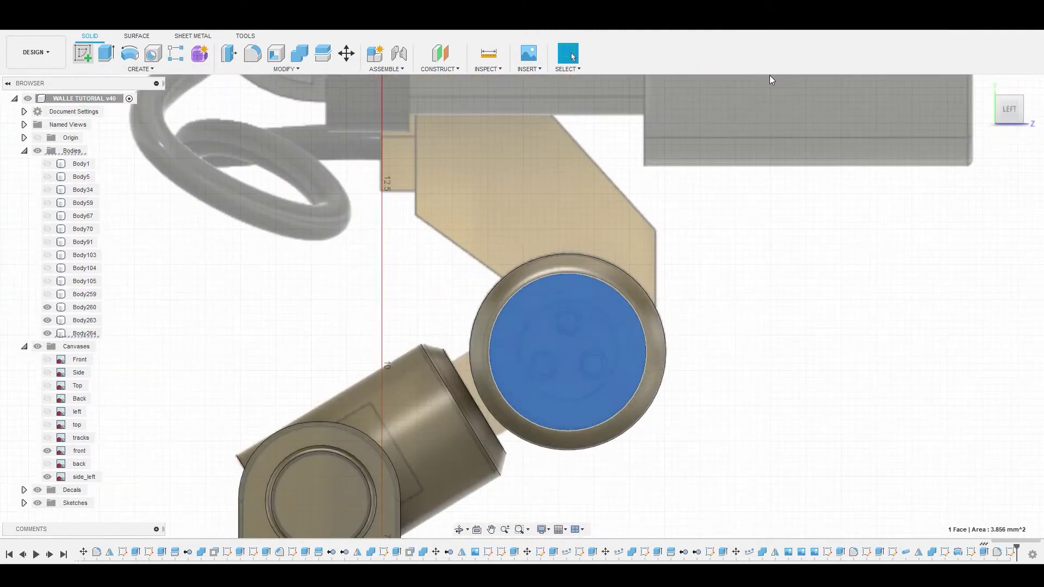
pyautogui.click(727, 55)
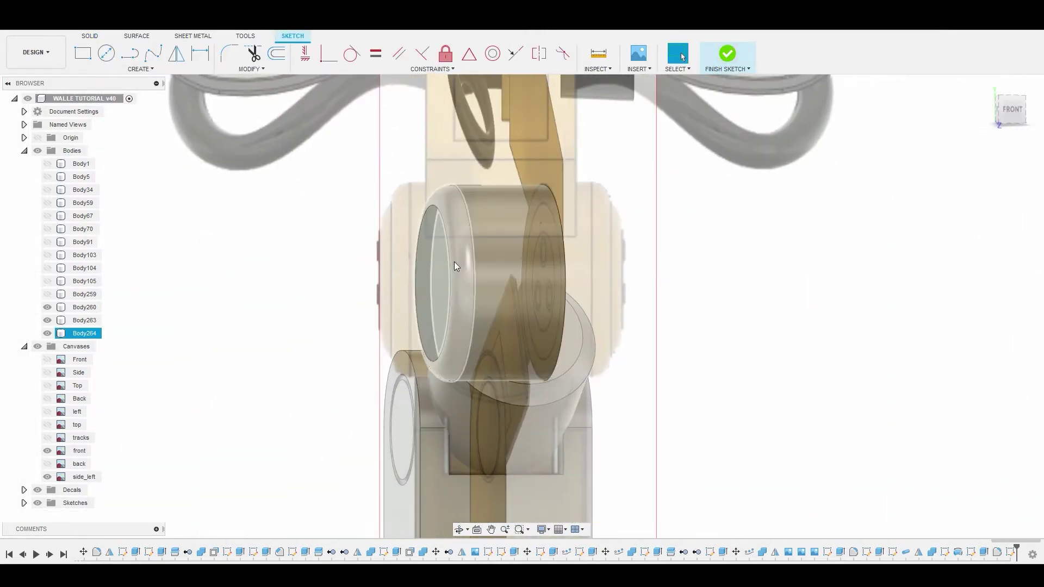
pyautogui.click(443, 266)
pyautogui.rightClick(462, 255)
pyautogui.click(477, 248)
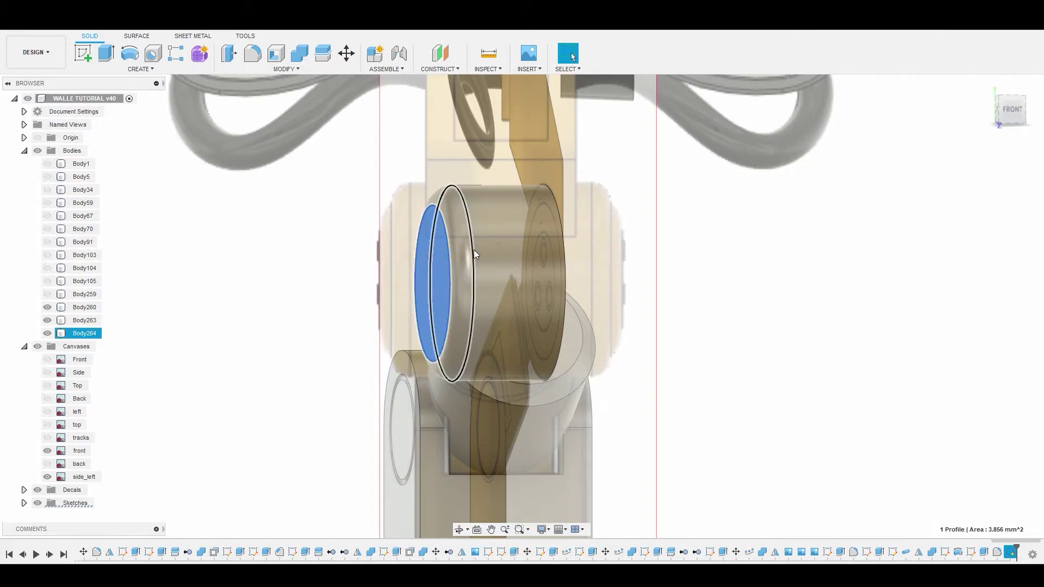
pyautogui.click(1012, 111)
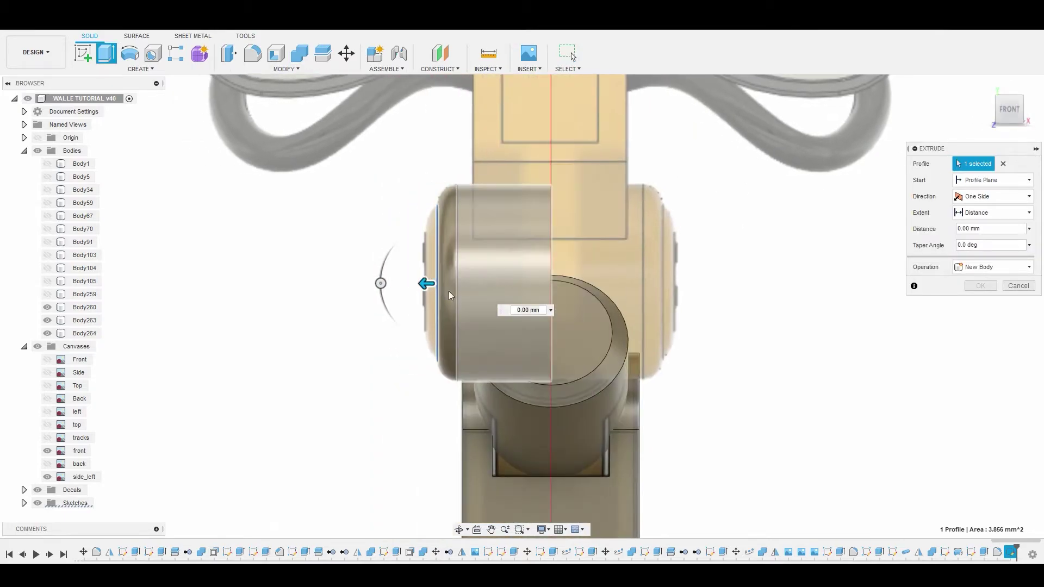
pyautogui.moveTo(432, 281); pyautogui.dragTo(414, 280)
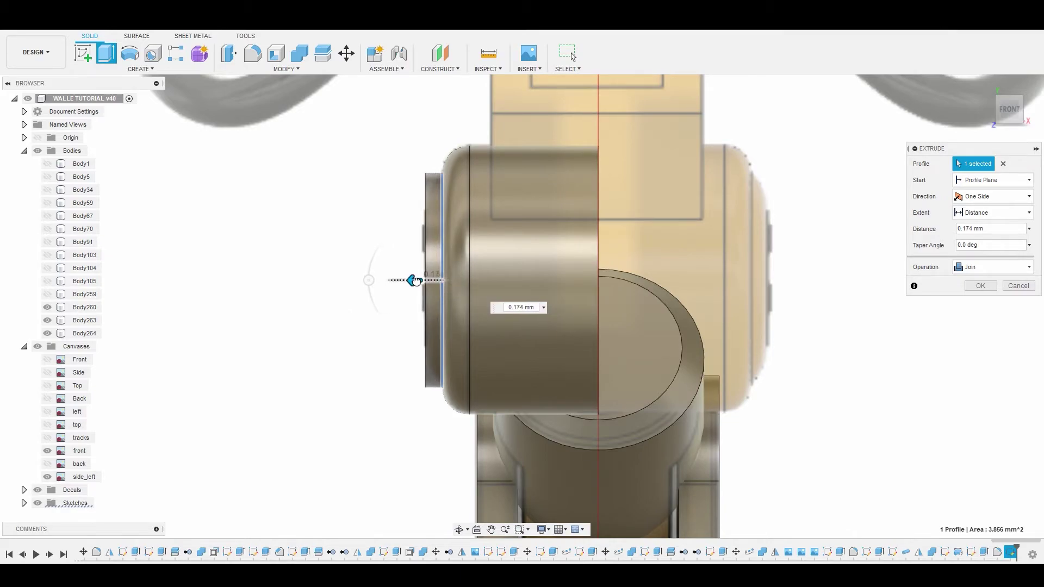
pyautogui.click(981, 287)
# Fillet the outer circular edge of the raised disc on the round neck joint with a radius of about 0.597 mm.
pyautogui.press('f')
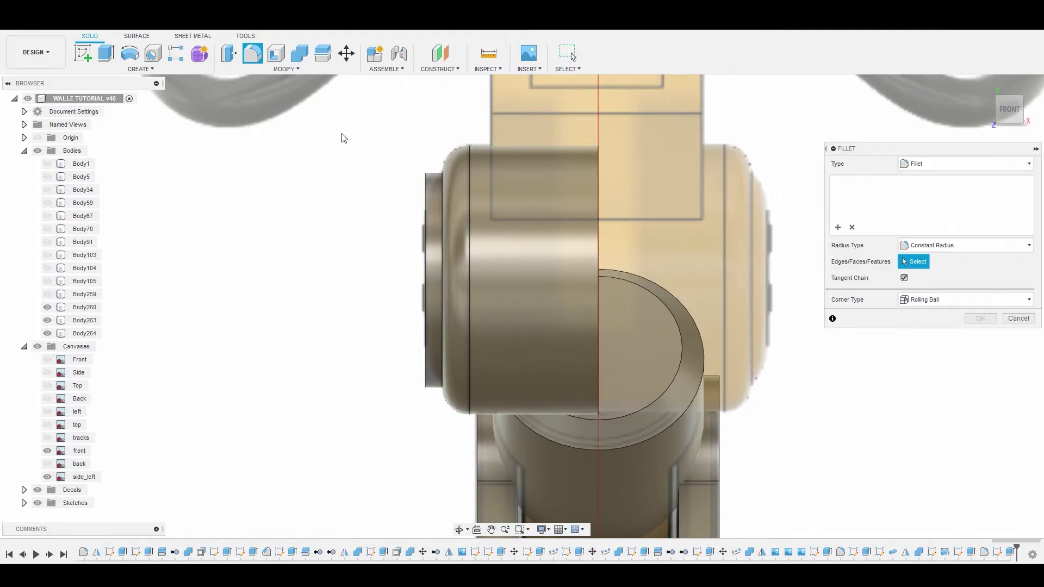
pyautogui.click(424, 180)
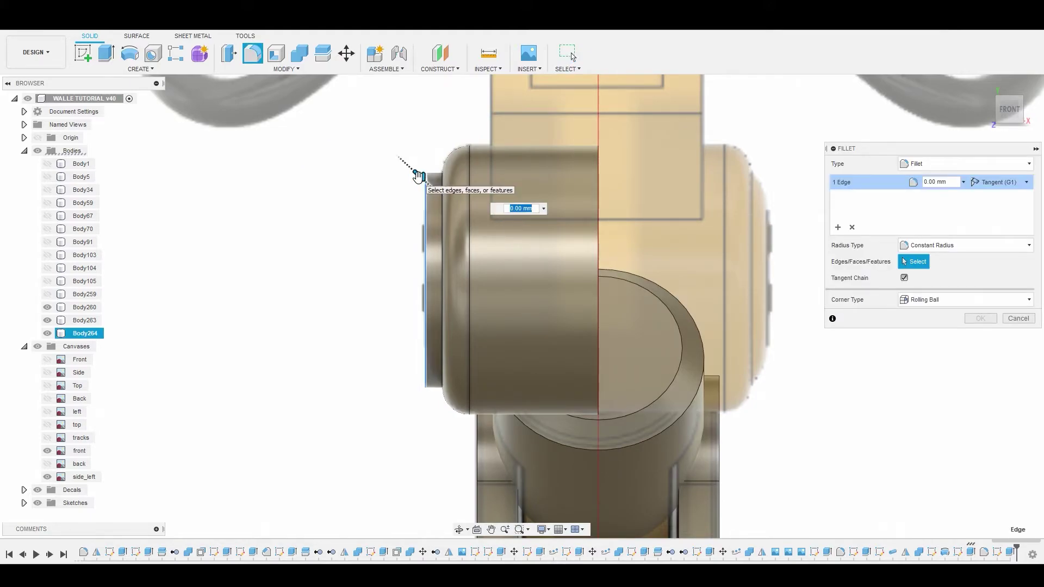
pyautogui.moveTo(420, 179); pyautogui.dragTo(425, 206)
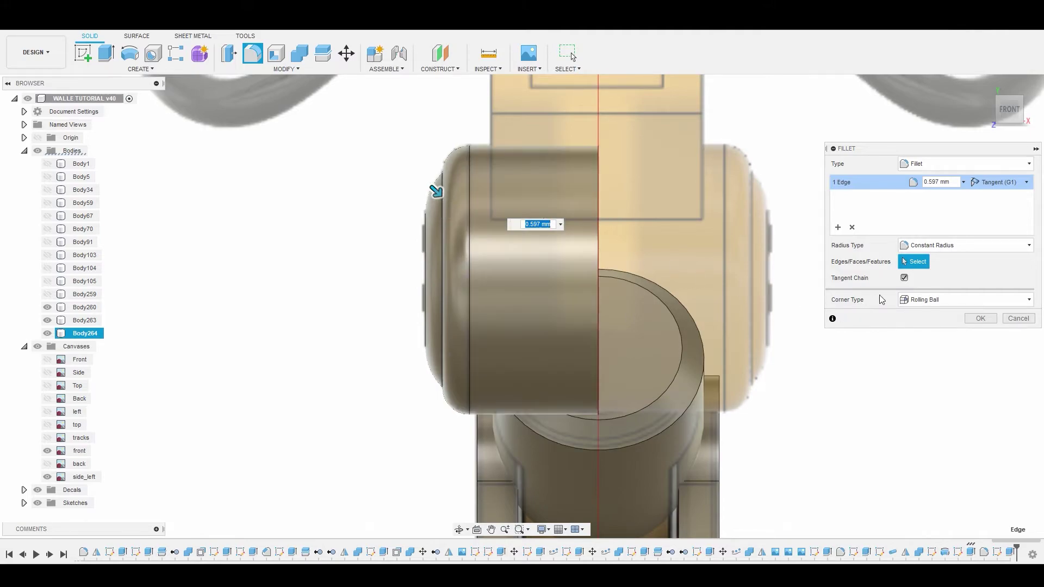
pyautogui.click(981, 319)
pyautogui.scroll(-3, 556, 191)
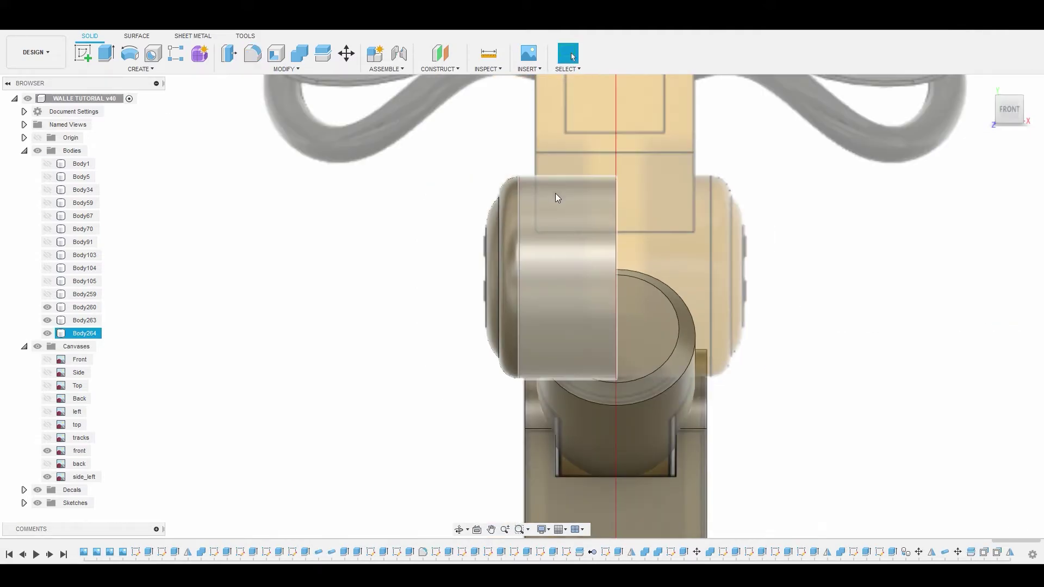
# Sketch a circle about 0.381 mm in diameter on the joint's flat outer face, centred on the upper small ring in the side reference.
pyautogui.keyDown('shift'); pyautogui.moveTo(555, 192); pyautogui.dragTo(583, 200, button='middle'); pyautogui.keyUp('shift')
pyautogui.click(481, 267)
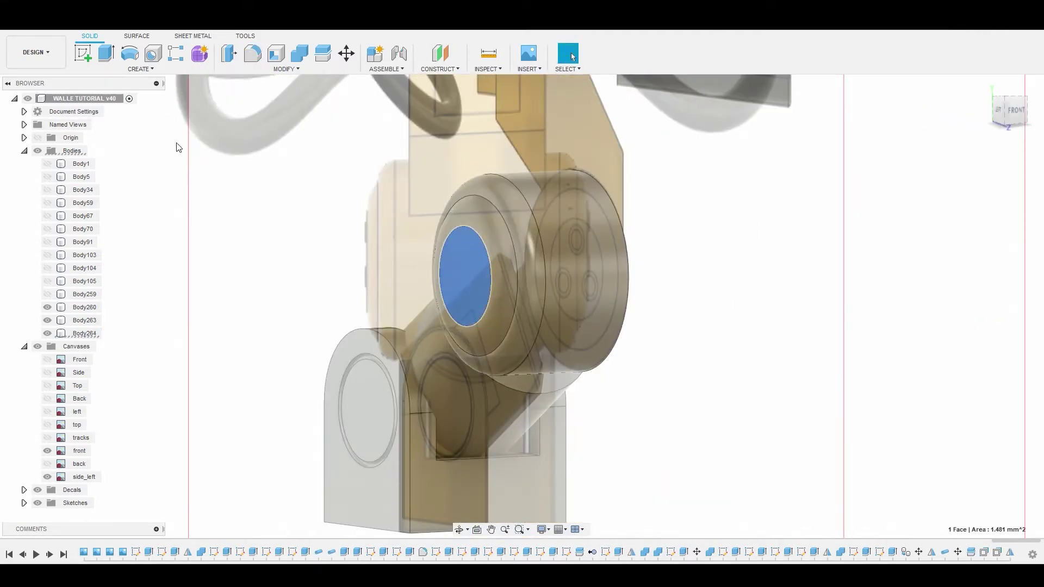
pyautogui.click(83, 52)
pyautogui.press('c')
pyautogui.scroll(5, 553, 295)
pyautogui.click(552, 295)
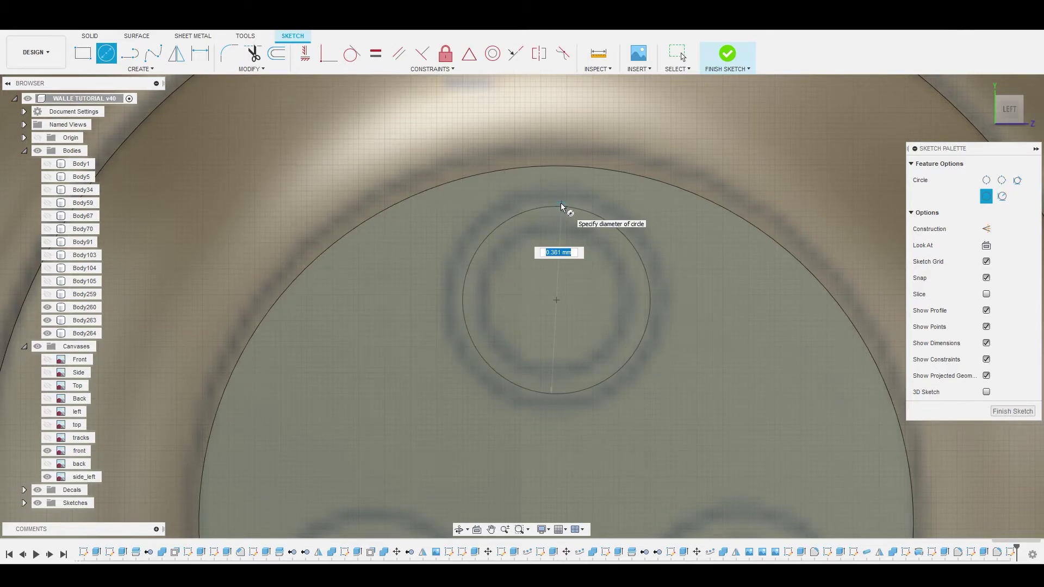
pyautogui.click(560, 205)
pyautogui.rightClick(560, 204)
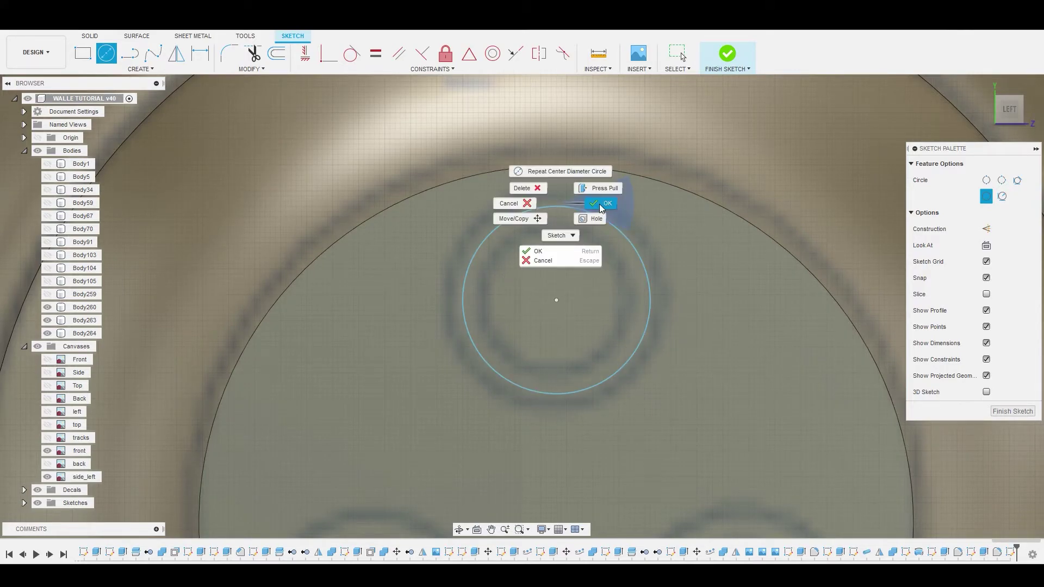
pyautogui.click(603, 208)
pyautogui.click(727, 54)
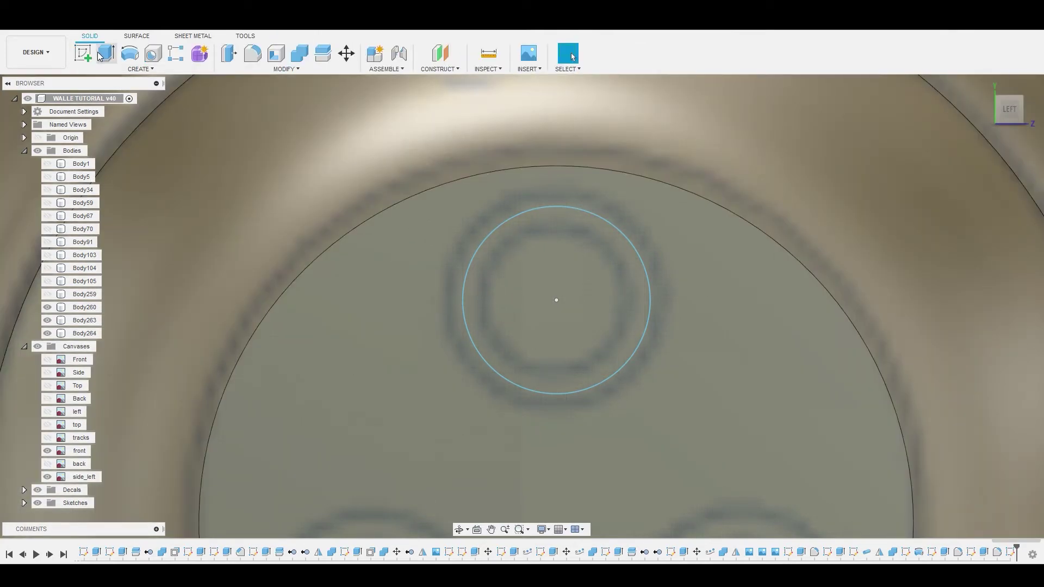
# Create a circular pipe along the small circle with a section size of 0.058 mm, as a new body.
pyautogui.click(131, 70)
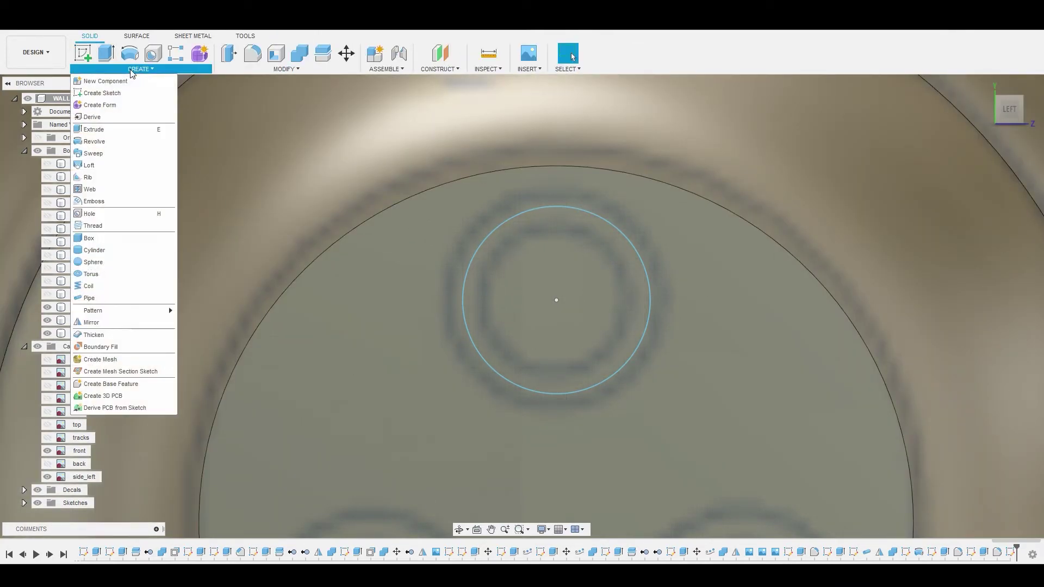
pyautogui.click(101, 298)
pyautogui.click(486, 359)
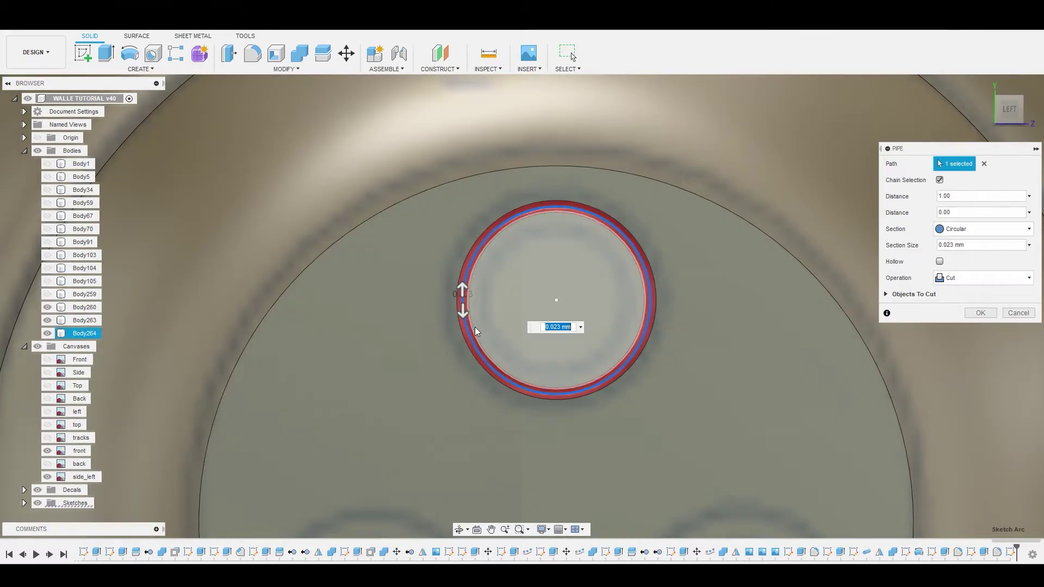
pyautogui.keyDown('shift'); pyautogui.moveTo(489, 337); pyautogui.dragTo(490, 315, button='middle'); pyautogui.keyUp('shift')
pyautogui.moveTo(470, 300); pyautogui.dragTo(475, 298)
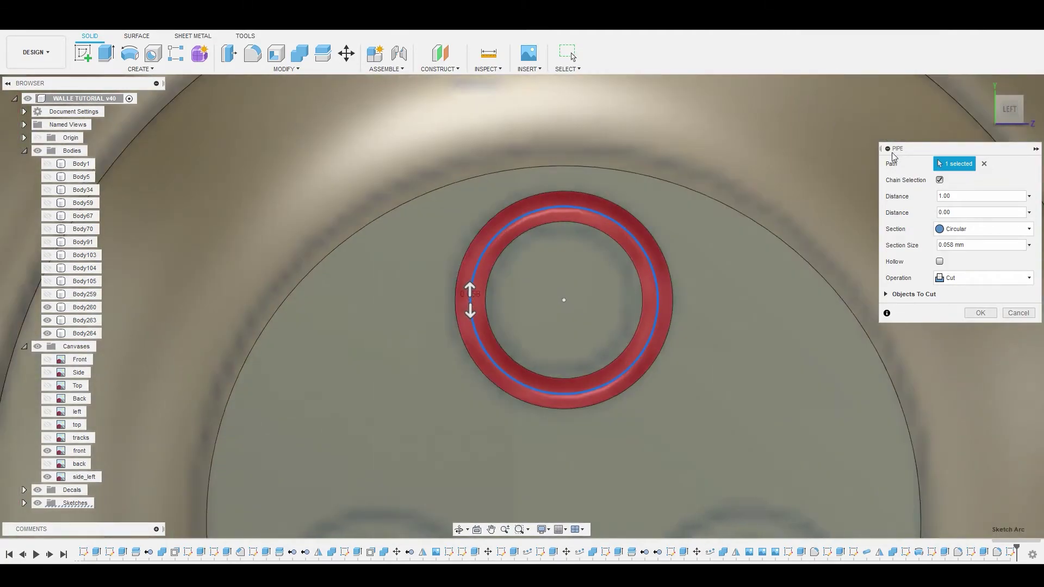
pyautogui.click(984, 278)
pyautogui.click(968, 324)
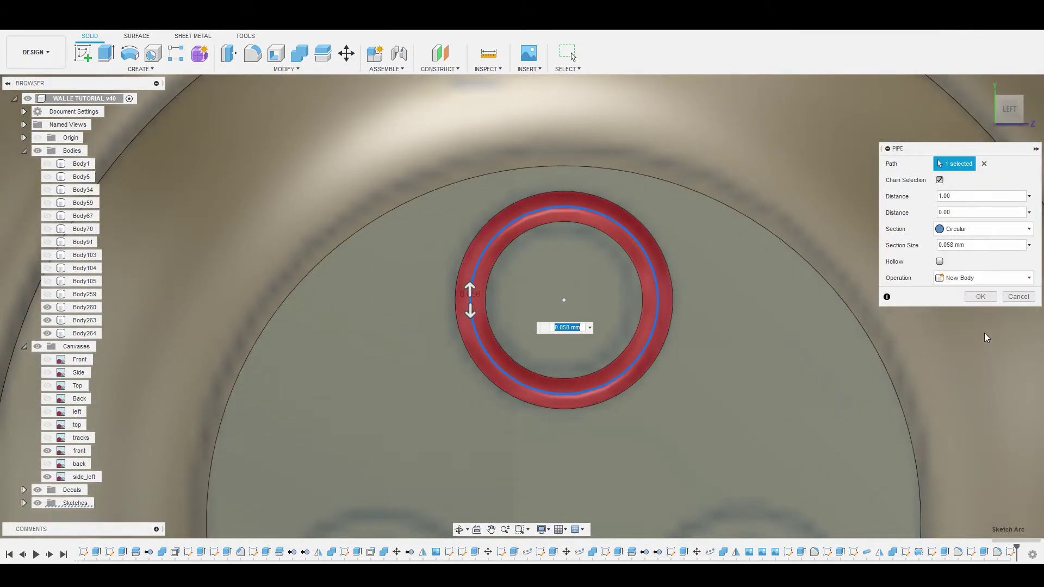
pyautogui.click(981, 297)
pyautogui.scroll(-5, 598, 299)
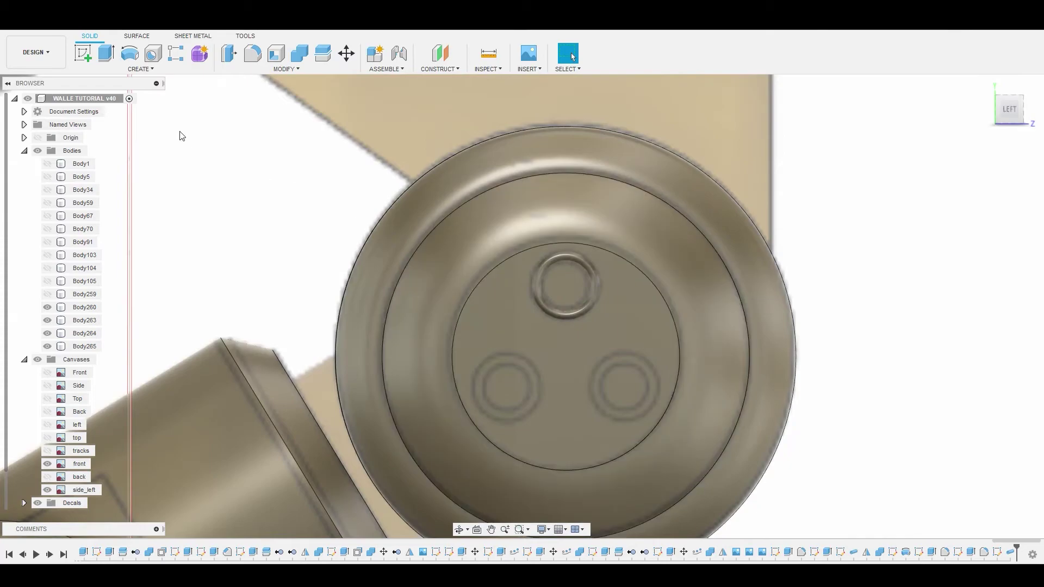
# Pattern the pipe ring body circularly around the joint's outer face edge, full circle with quantity 3.
pyautogui.click(141, 70)
pyautogui.moveTo(120, 316)
pyautogui.click(207, 323)
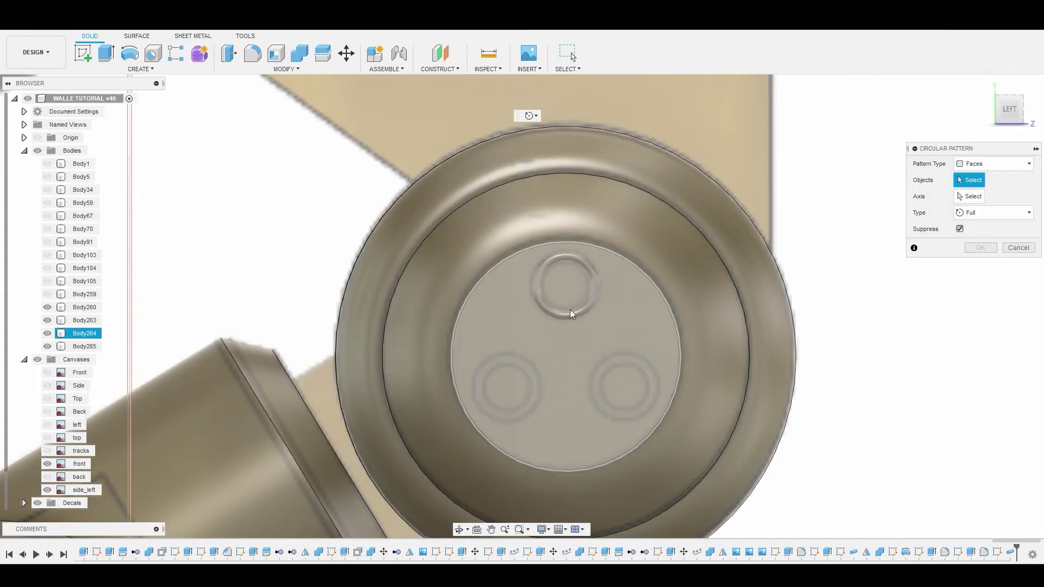
pyautogui.click(1000, 163)
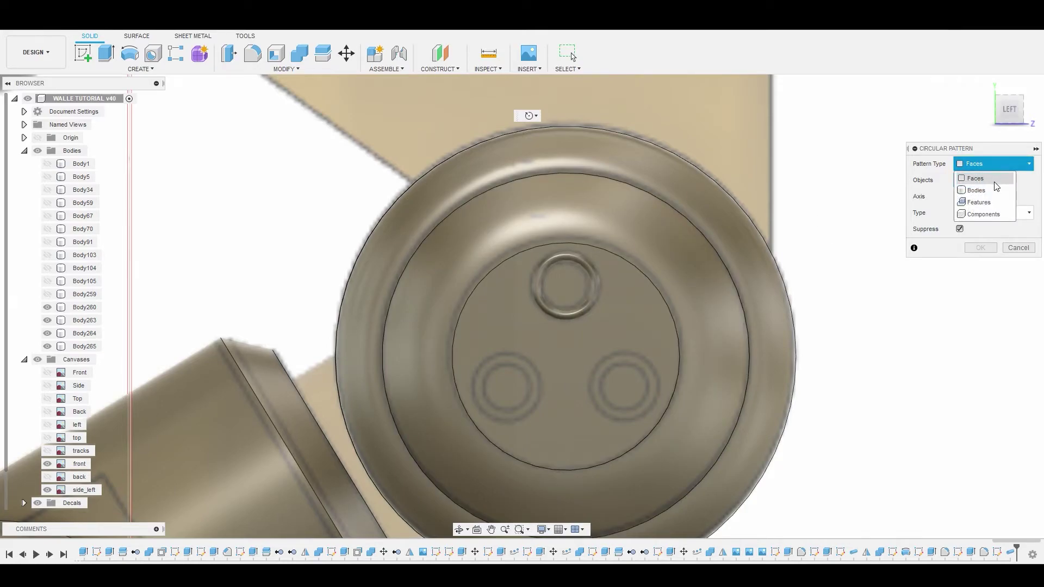
pyautogui.click(994, 190)
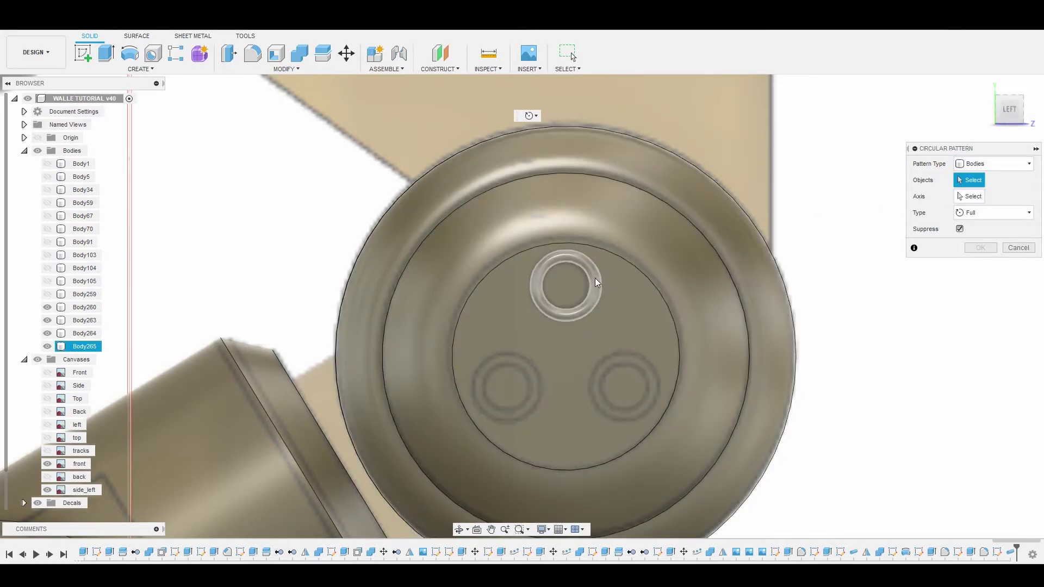
pyautogui.click(596, 282)
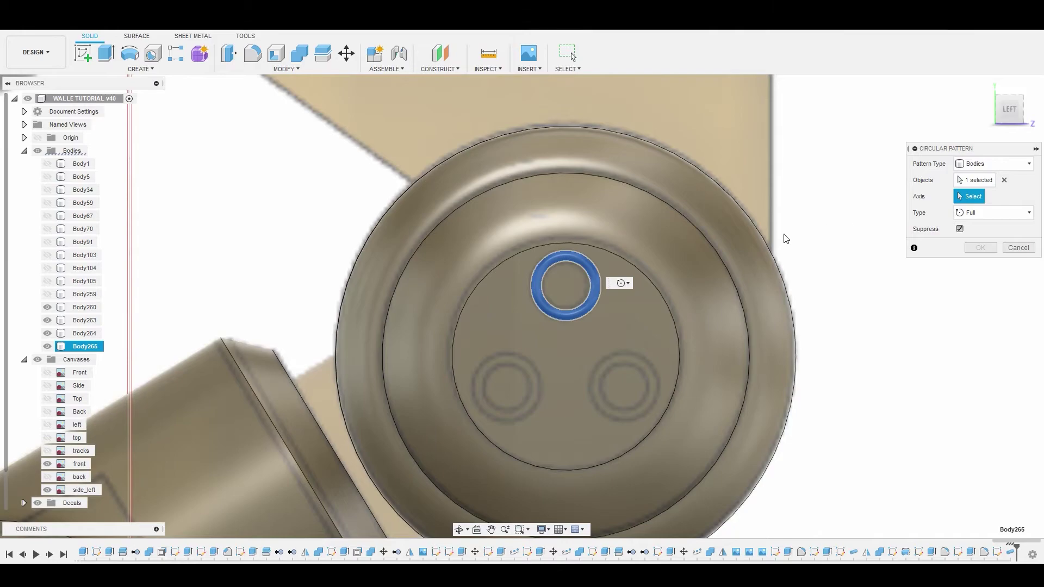
pyautogui.click(636, 274)
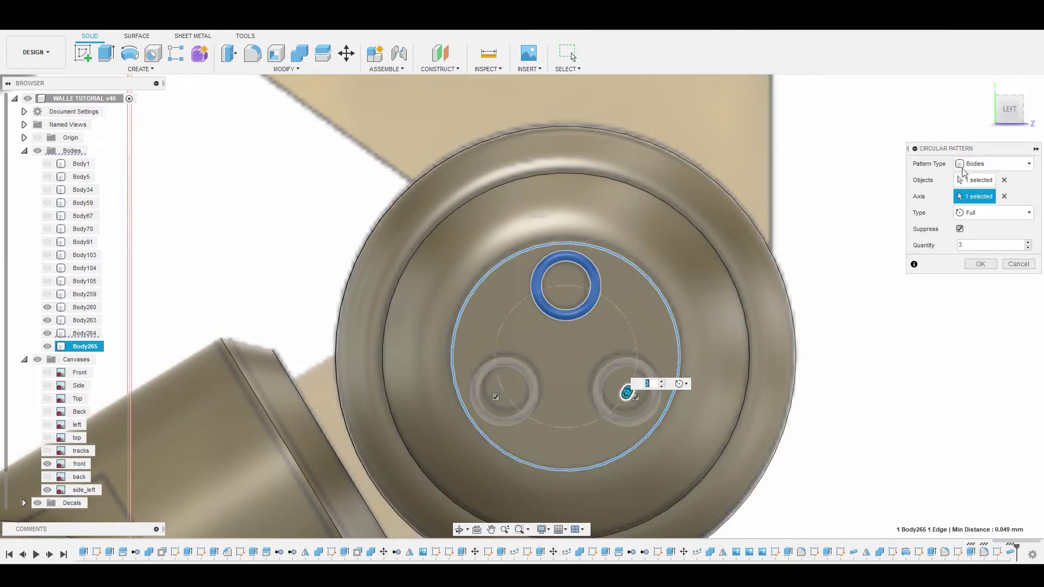
pyautogui.click(981, 263)
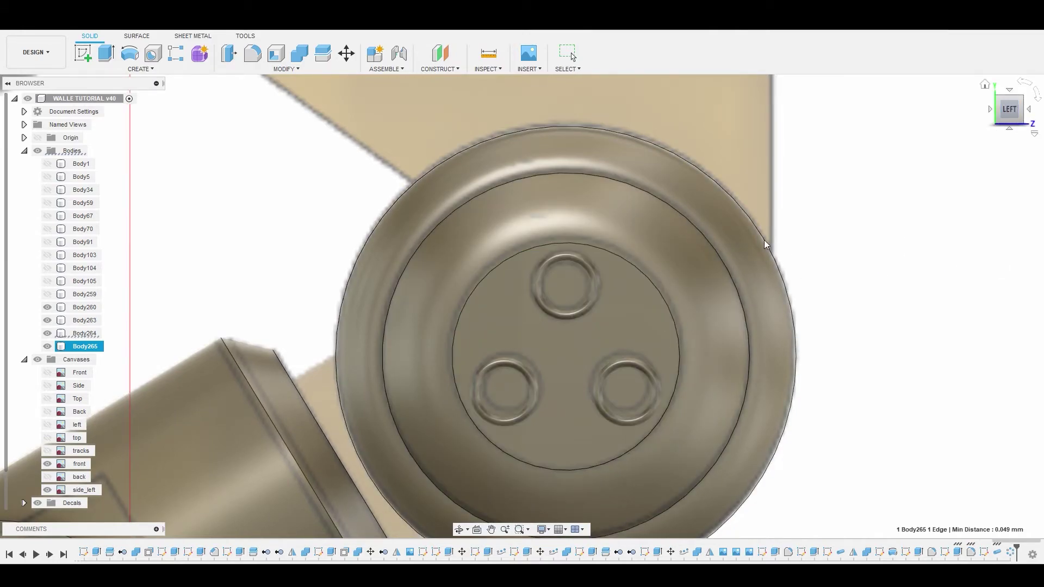
# Cut the three ring bodies out of the round joint body with Combine, without keeping the tools.
pyautogui.click(301, 55)
pyautogui.click(547, 266)
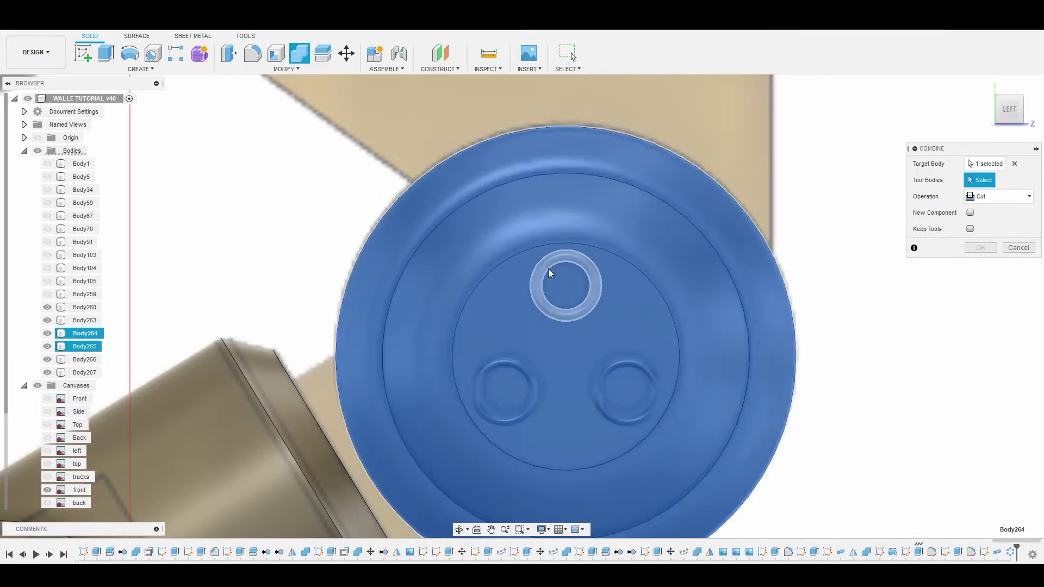
pyautogui.click(87, 347)
pyautogui.click(87, 359)
pyautogui.click(87, 373)
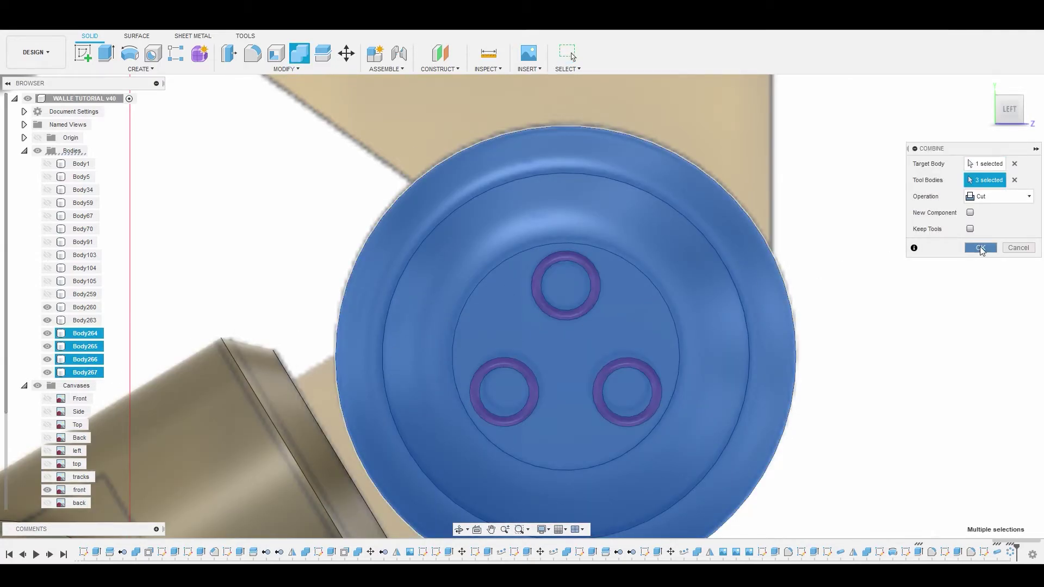
pyautogui.click(981, 248)
pyautogui.scroll(-5, 712, 234)
# Hide the canvases and mirror the round joint body across the vertical YZ origin plane.
pyautogui.keyDown('shift'); pyautogui.moveTo(818, 228); pyautogui.dragTo(238, 98, button='middle'); pyautogui.keyUp('shift')
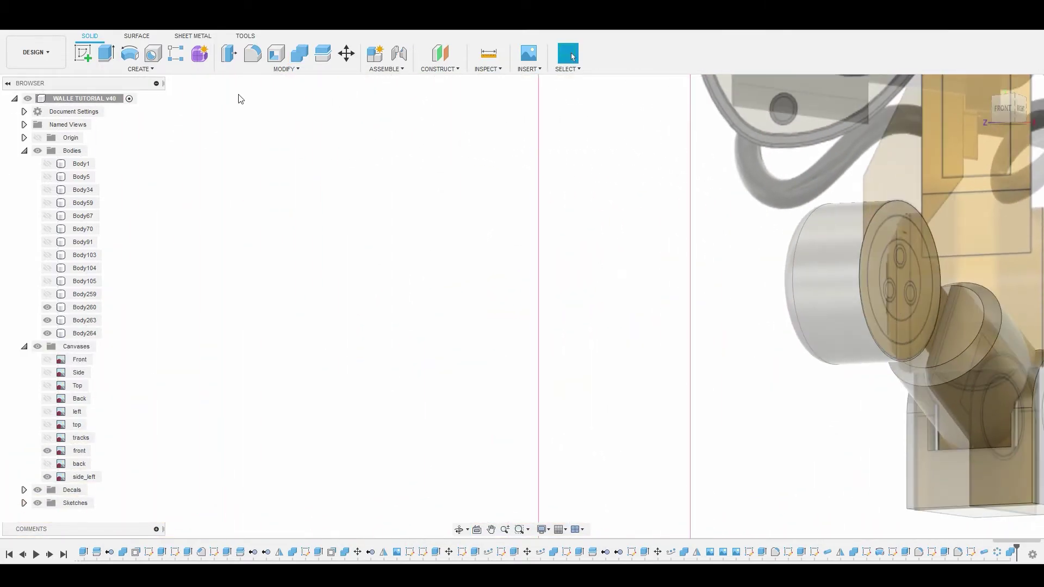
pyautogui.click(38, 346)
pyautogui.click(140, 69)
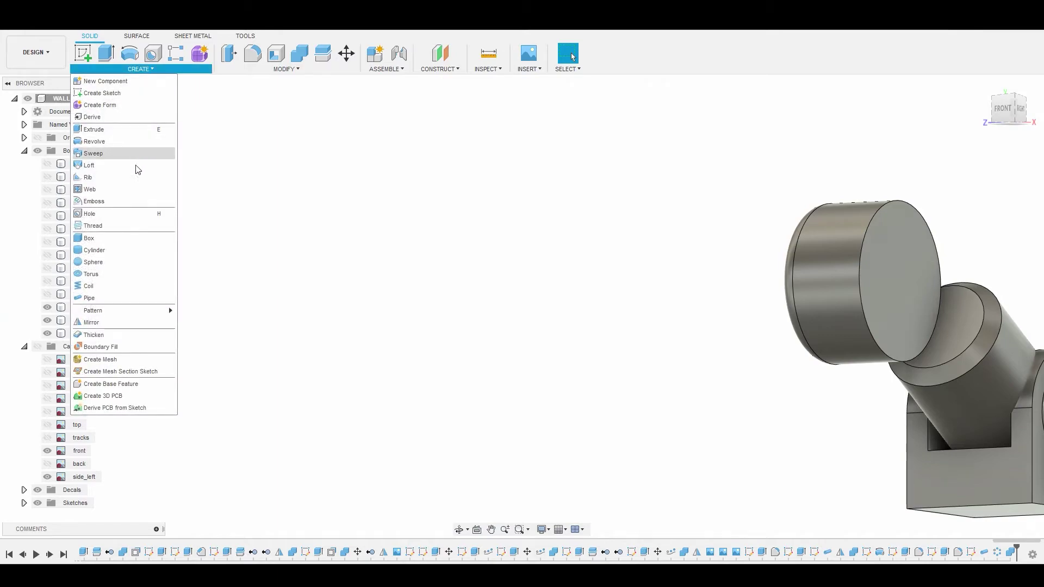
pyautogui.click(112, 322)
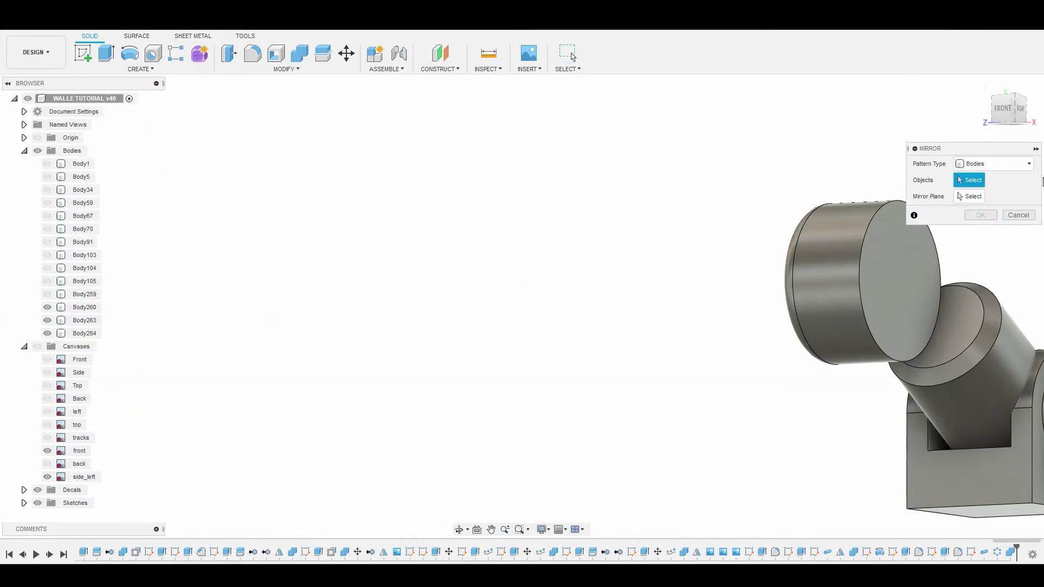
pyautogui.click(928, 239)
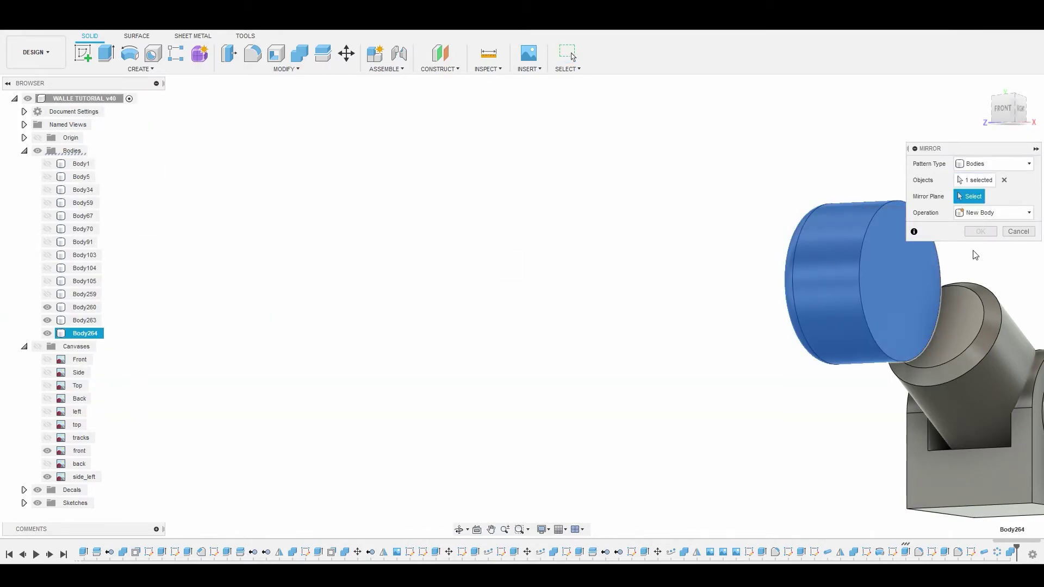
pyautogui.scroll(-3, 797, 380)
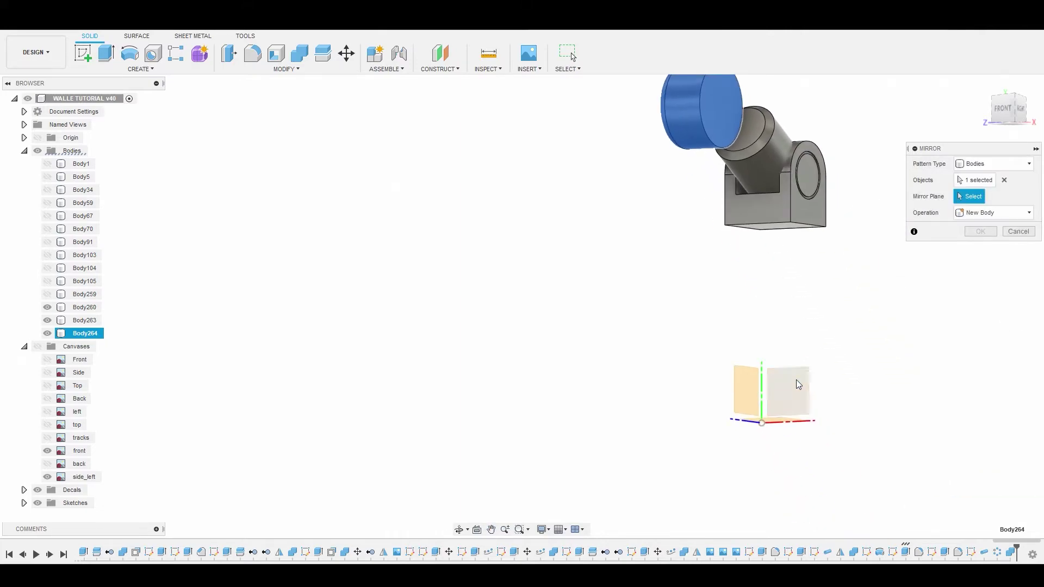
pyautogui.keyDown('shift'); pyautogui.moveTo(797, 380); pyautogui.dragTo(743, 375, button='middle'); pyautogui.keyUp('shift')
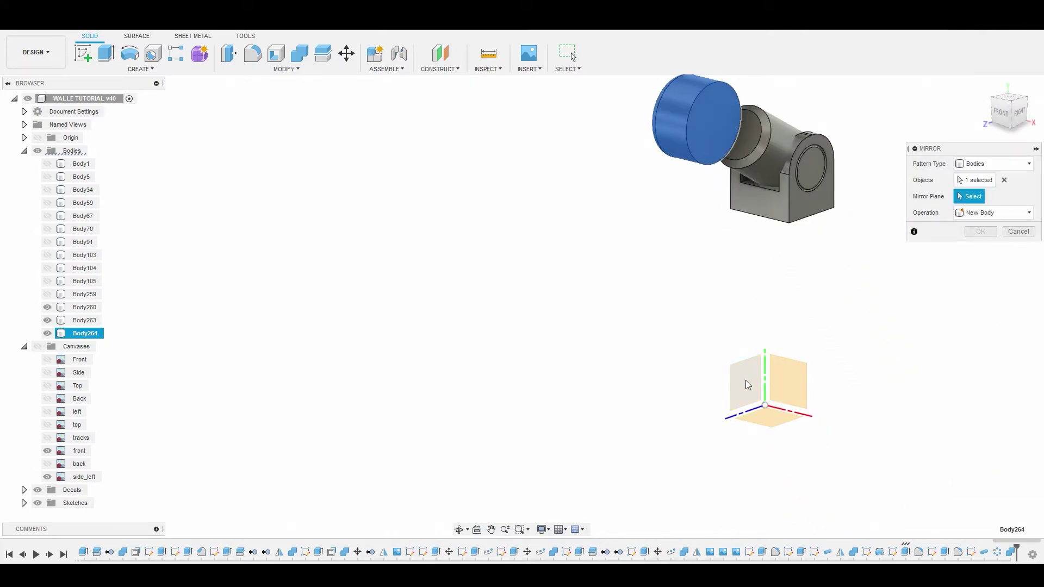
pyautogui.click(748, 385)
pyautogui.click(974, 231)
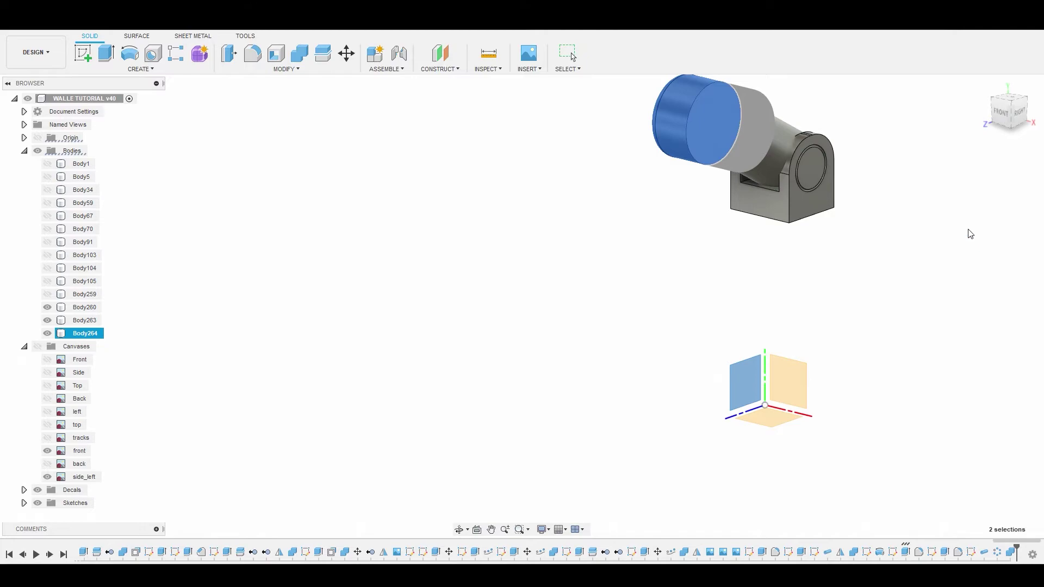
# Show the reference canvases again and view the neck from the left side.
pyautogui.keyDown('shift'); pyautogui.moveTo(688, 172); pyautogui.dragTo(745, 164, button='middle'); pyautogui.keyUp('shift')
pyautogui.moveTo(711, 181)
pyautogui.keyDown('shift'); pyautogui.mouseDown(button='middle')
pyautogui.moveTo(788, 173)
pyautogui.moveTo(697, 188)
pyautogui.mouseUp(button='middle'); pyautogui.keyUp('shift')
pyautogui.click(40, 346)
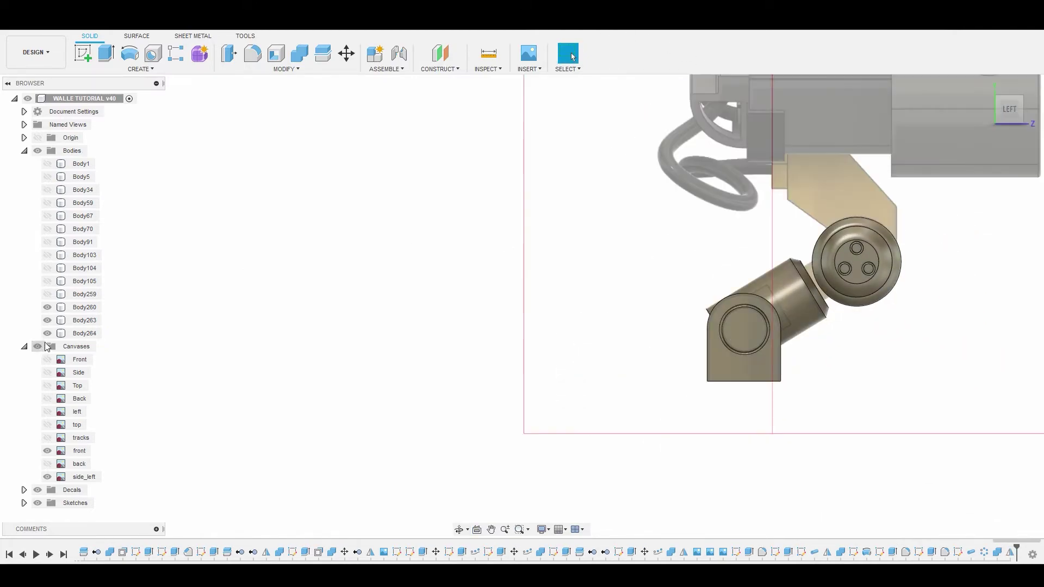
pyautogui.moveTo(471, 275); pyautogui.dragTo(373, 259, button='middle')
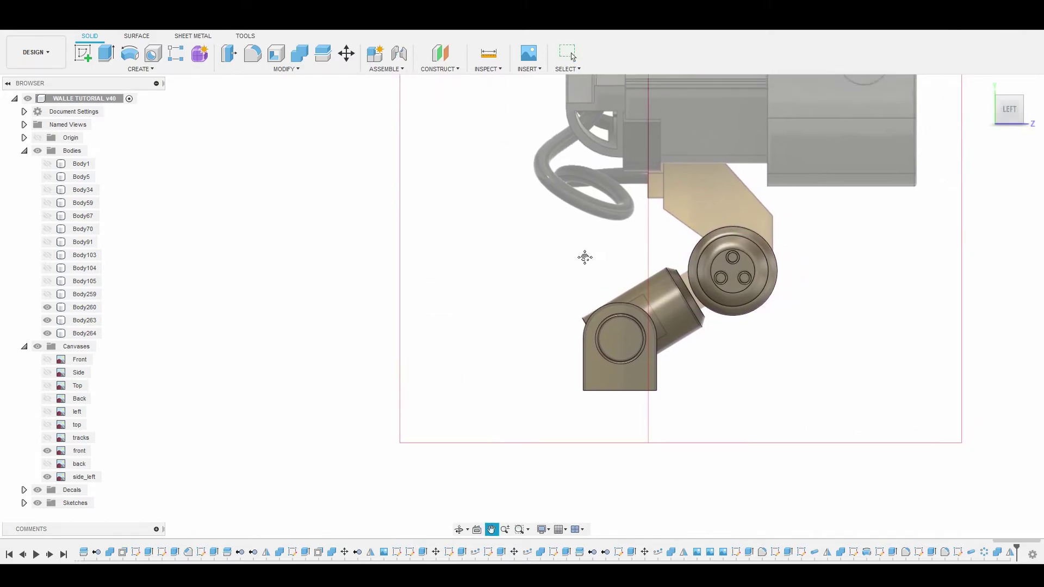
pyautogui.moveTo(592, 247); pyautogui.dragTo(560, 267, button='middle')
# Sketch on the tilted cylinder's upper end face and offset its circular edge inward by 0.242 mm.
pyautogui.scroll(5, 559, 268)
pyautogui.keyDown('shift'); pyautogui.moveTo(565, 304); pyautogui.dragTo(586, 371, button='middle'); pyautogui.keyUp('shift')
pyautogui.click(593, 296)
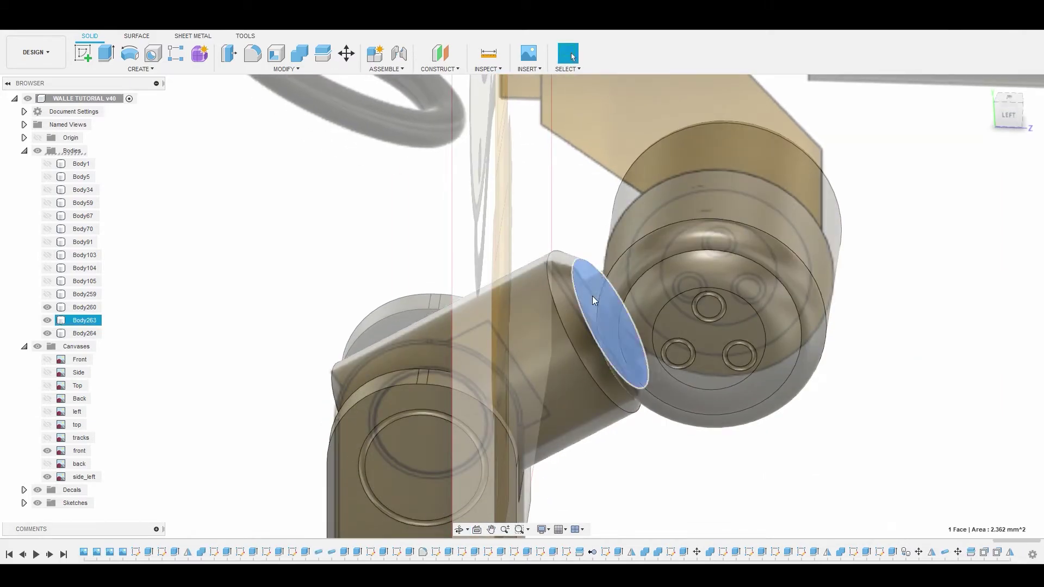
pyautogui.click(84, 55)
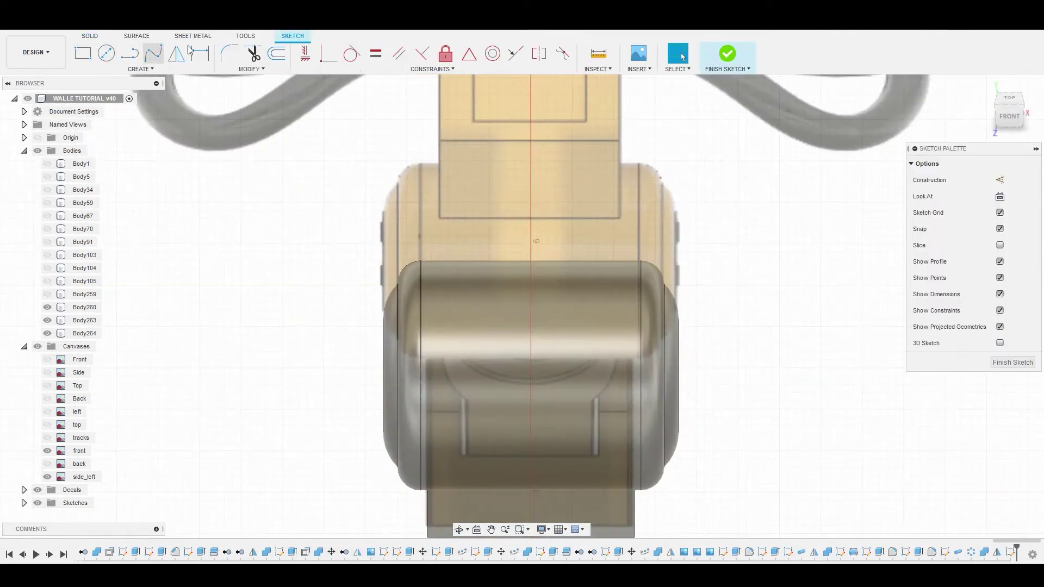
pyautogui.click(277, 53)
pyautogui.moveTo(319, 225)
pyautogui.keyDown('shift'); pyautogui.mouseDown(button='middle')
pyautogui.moveTo(334, 305)
pyautogui.moveTo(601, 305)
pyautogui.mouseUp(button='middle'); pyautogui.keyUp('shift')
pyautogui.click(584, 314)
pyautogui.moveTo(544, 298); pyautogui.dragTo(588, 319)
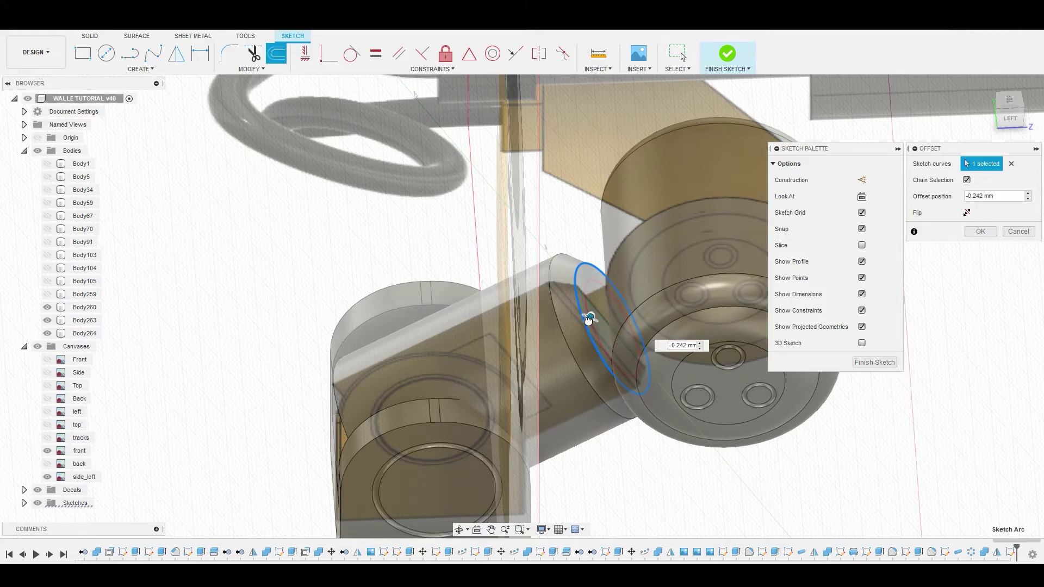
pyautogui.click(1011, 117)
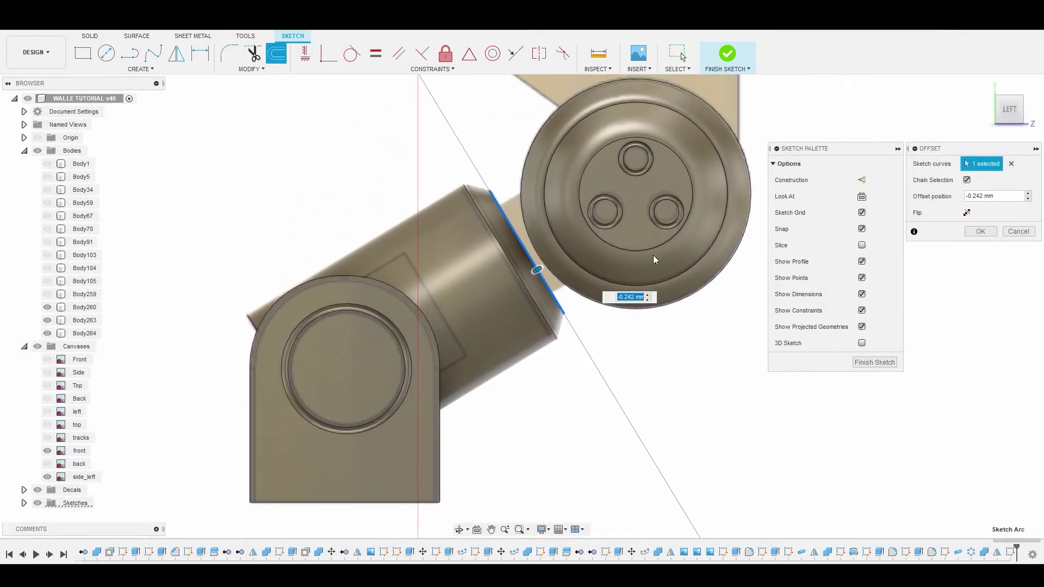
pyautogui.keyDown('shift'); pyautogui.moveTo(528, 224); pyautogui.dragTo(762, 264, button='middle'); pyautogui.keyUp('shift')
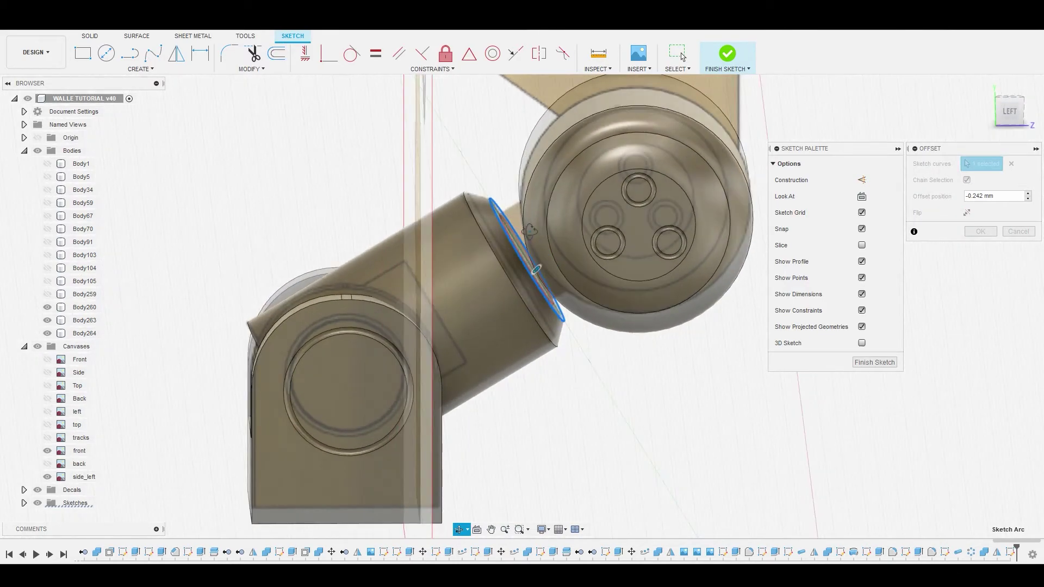
pyautogui.click(980, 232)
# Extrude the inner circle profile 0.562 mm into the round joint with the Join operation, linking it to the tilted cylinder.
pyautogui.scroll(5, 516, 229)
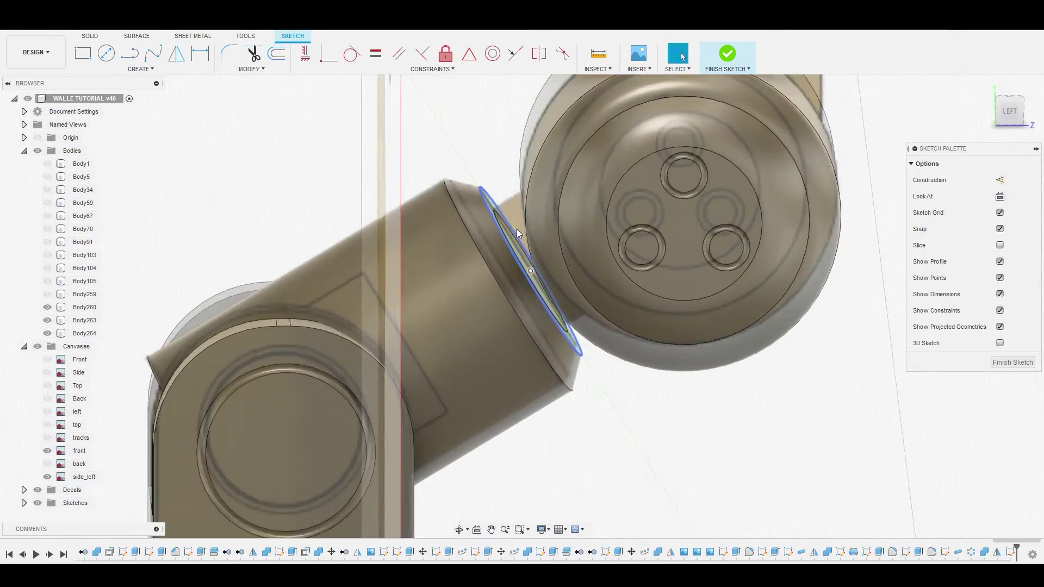
pyautogui.keyDown('shift'); pyautogui.moveTo(510, 245); pyautogui.dragTo(504, 278, button='middle'); pyautogui.keyUp('shift')
pyautogui.click(503, 282)
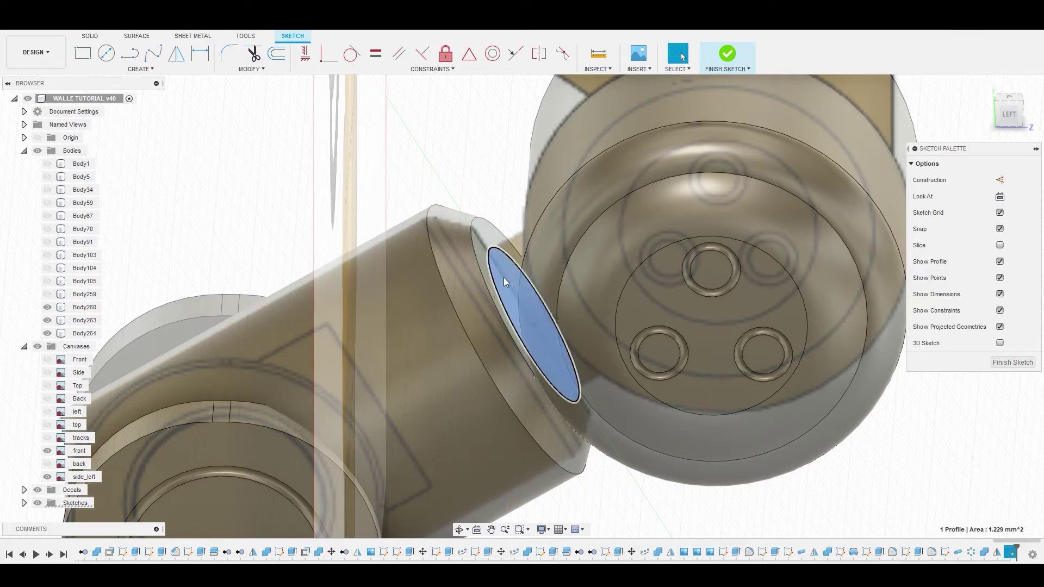
pyautogui.rightClick(521, 269)
pyautogui.click(531, 262)
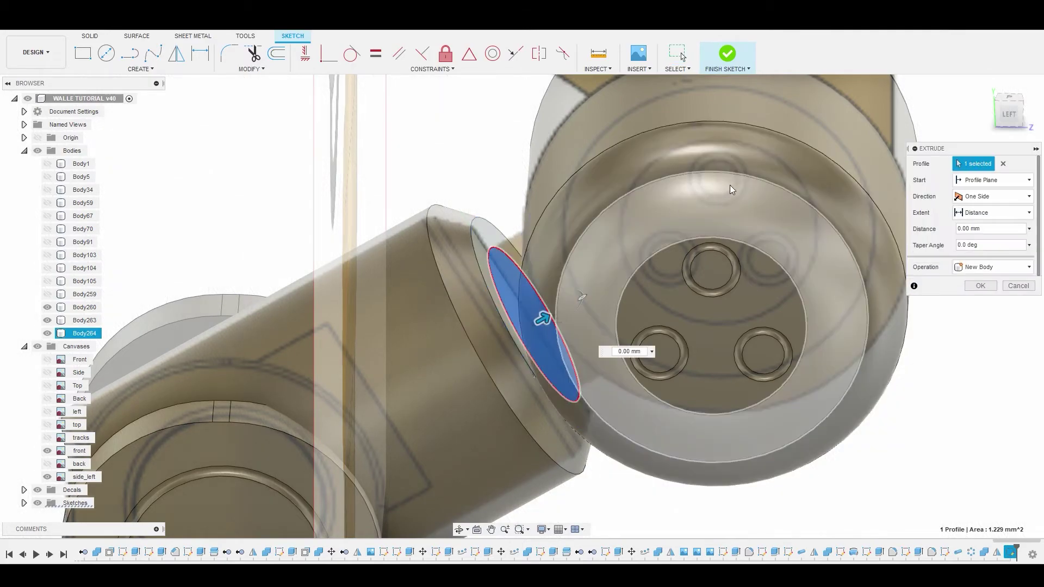
pyautogui.click(1009, 113)
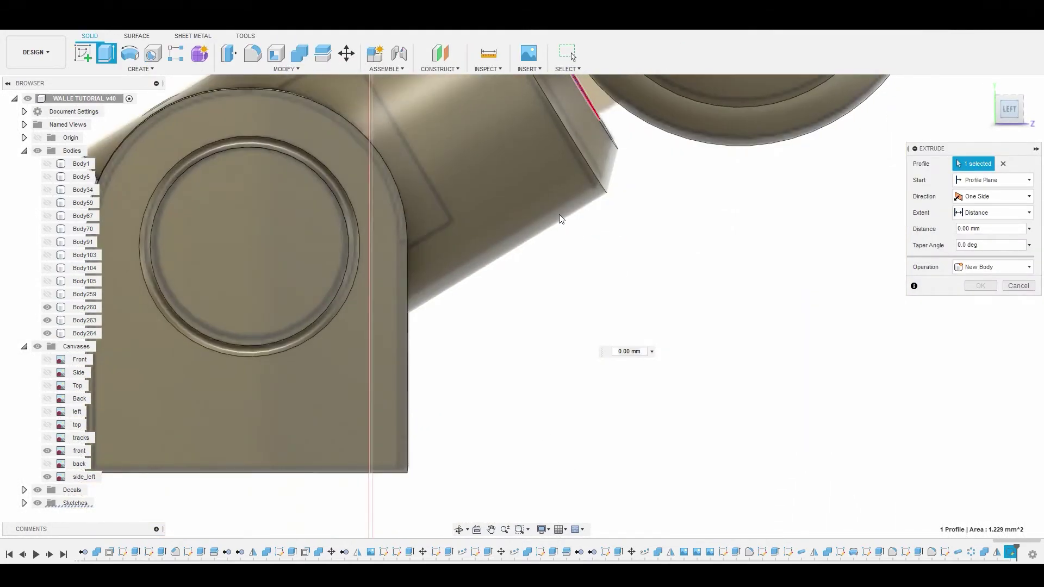
pyautogui.moveTo(559, 215); pyautogui.dragTo(486, 355, button='middle')
pyautogui.moveTo(509, 202); pyautogui.dragTo(576, 161)
pyautogui.click(982, 270)
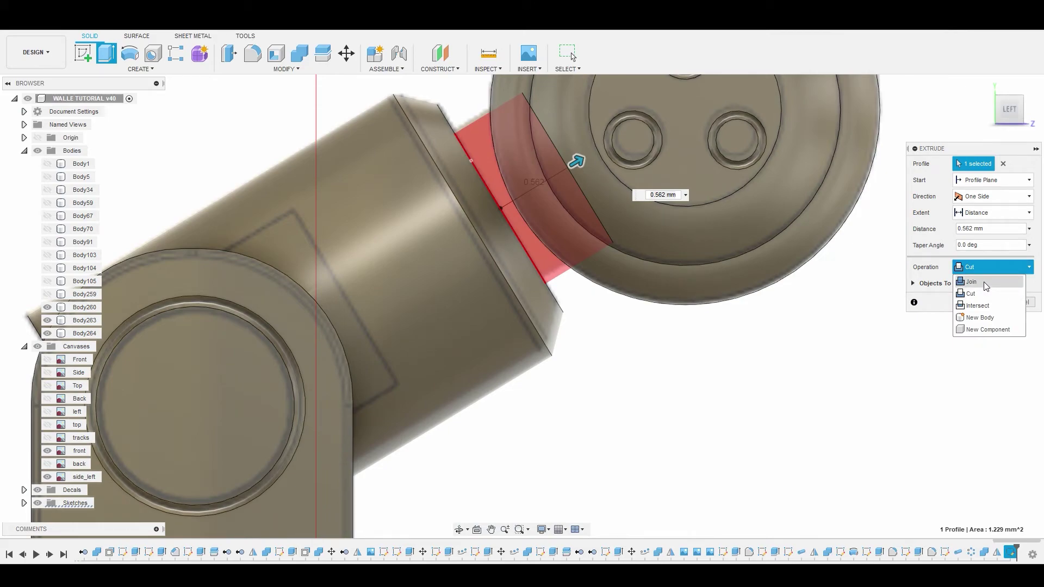
pyautogui.click(986, 284)
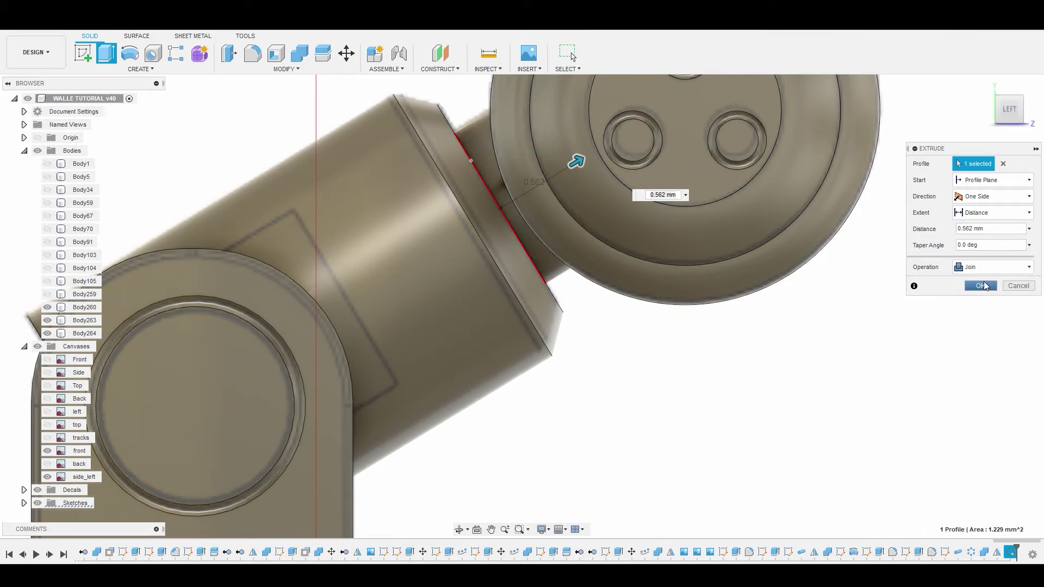
pyautogui.press('Return')
# Sketch the closed six-sided neck bracket outline on the YZ origin plane, tracing the side canvas and overlapping the round joint and the head.
pyautogui.scroll(-6, 639, 279)
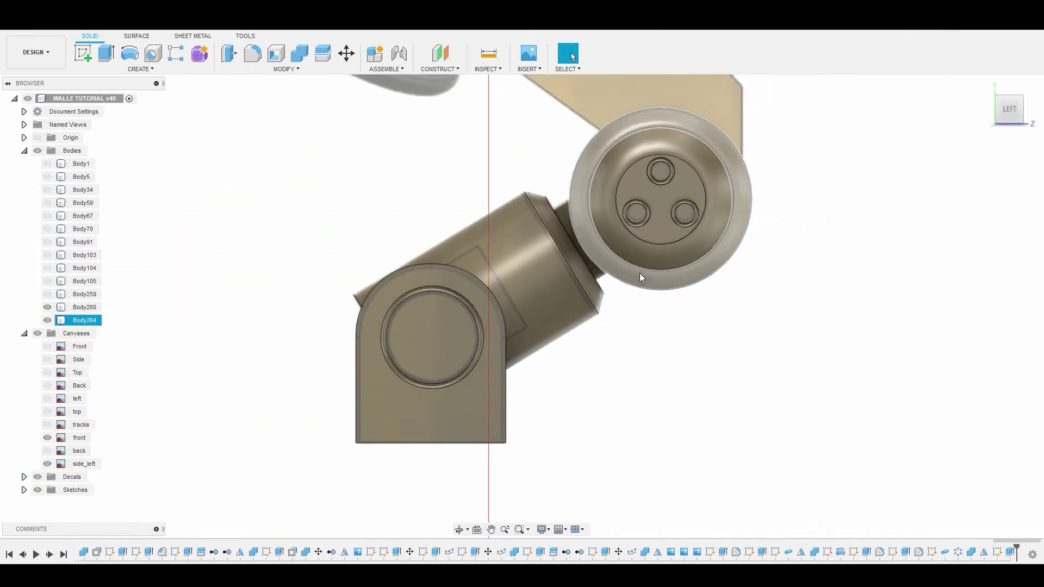
pyautogui.click(79, 57)
pyautogui.click(393, 281)
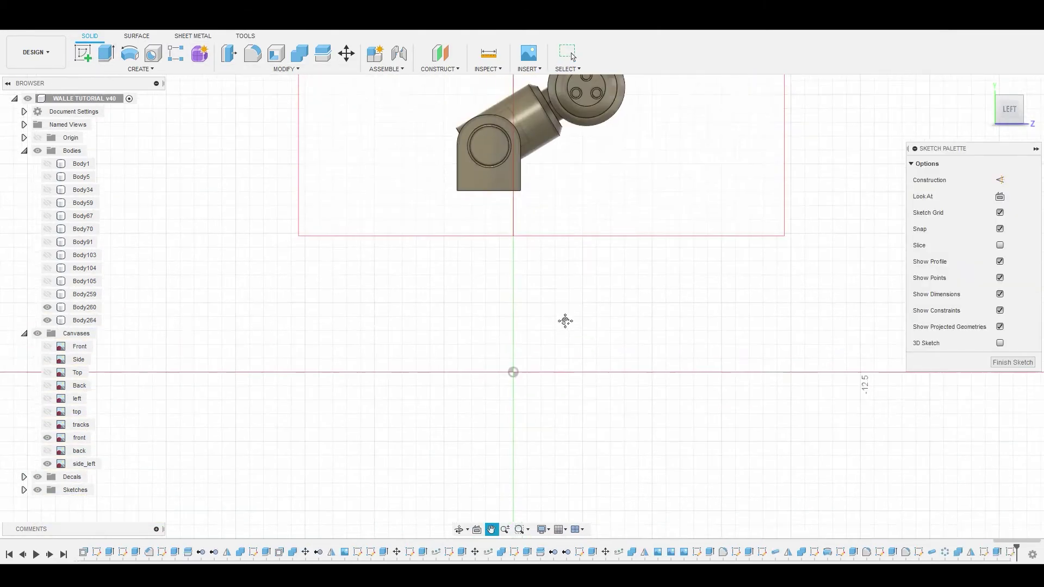
pyautogui.scroll(4, 559, 197)
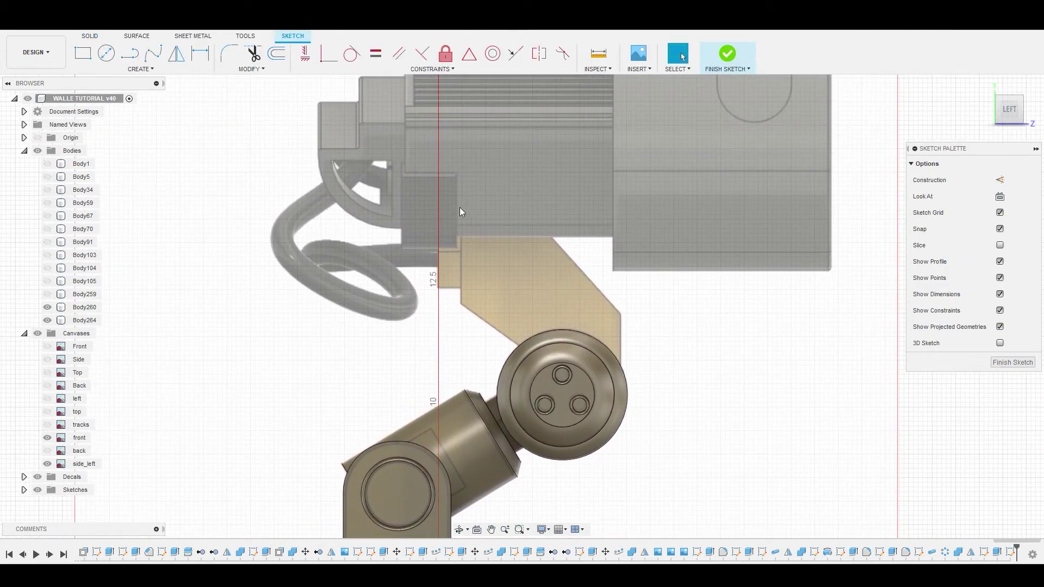
pyautogui.click(130, 53)
pyautogui.scroll(2, 593, 344)
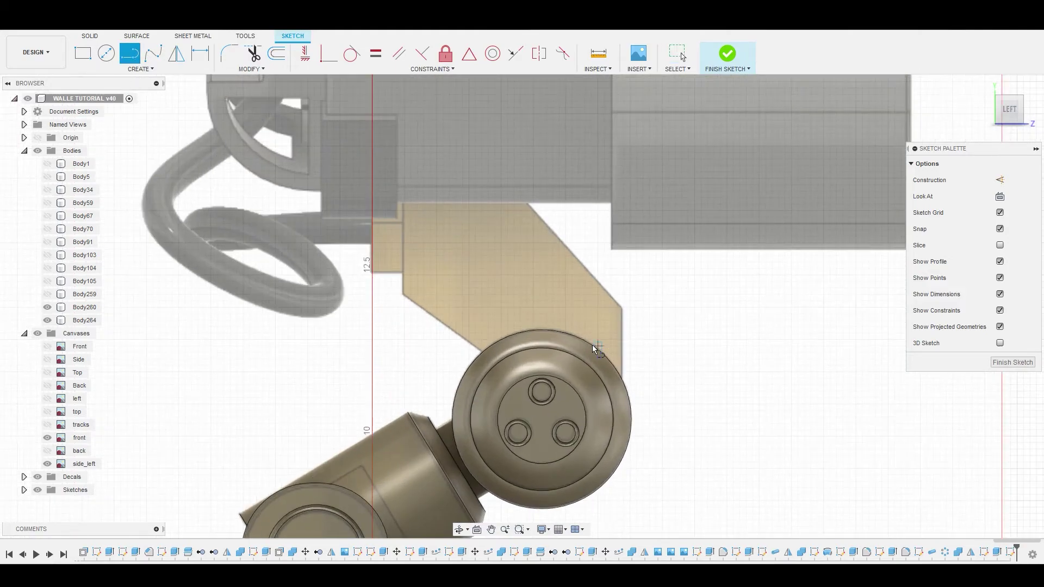
pyautogui.scroll(2, 623, 310)
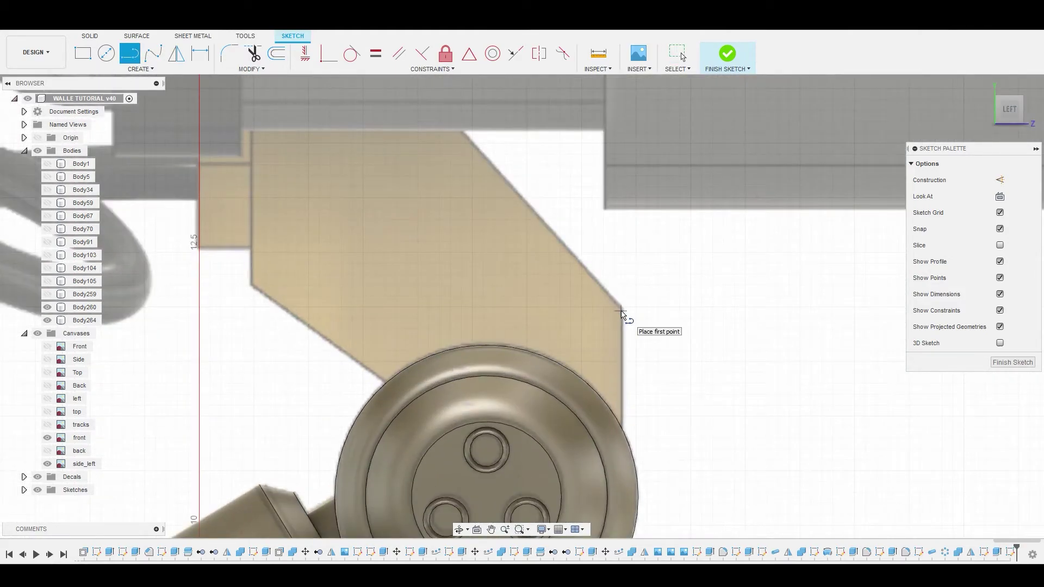
pyautogui.click(618, 306)
pyautogui.scroll(-3, 618, 307)
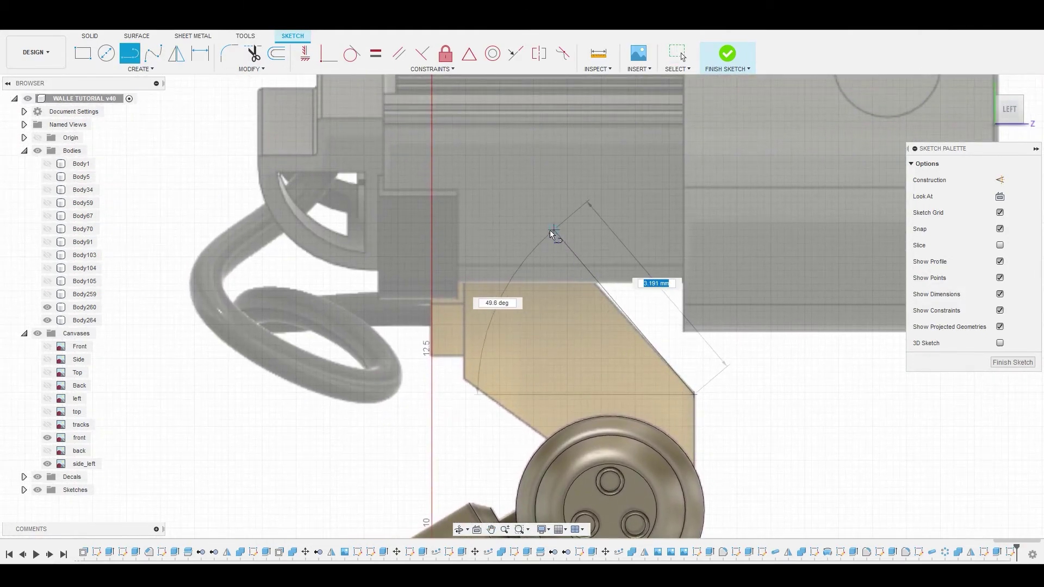
pyautogui.click(547, 230)
pyautogui.click(466, 230)
pyautogui.click(465, 378)
pyautogui.moveTo(478, 462); pyautogui.dragTo(388, 339, button='middle')
pyautogui.click(504, 349)
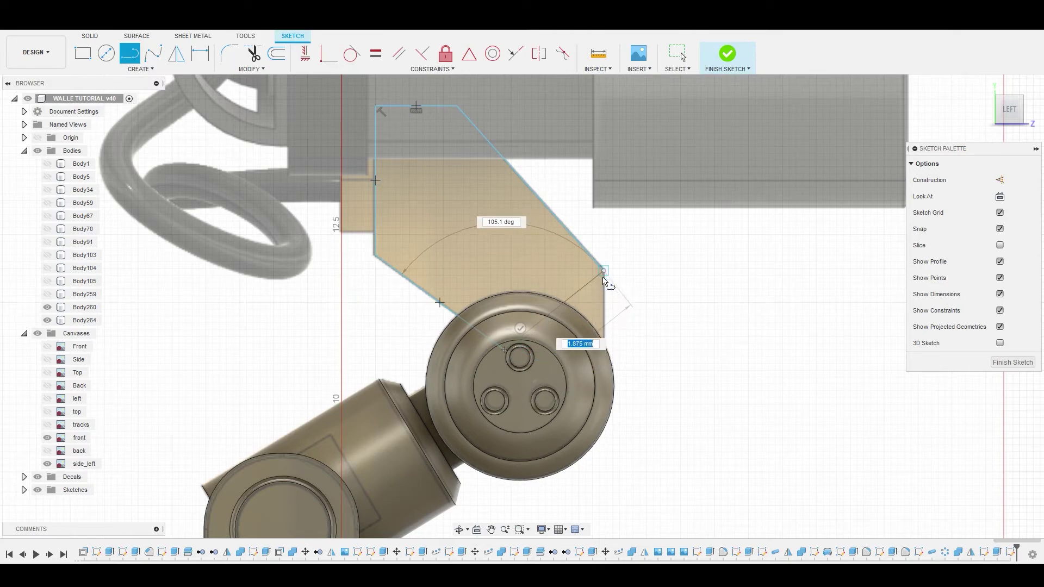
pyautogui.click(605, 351)
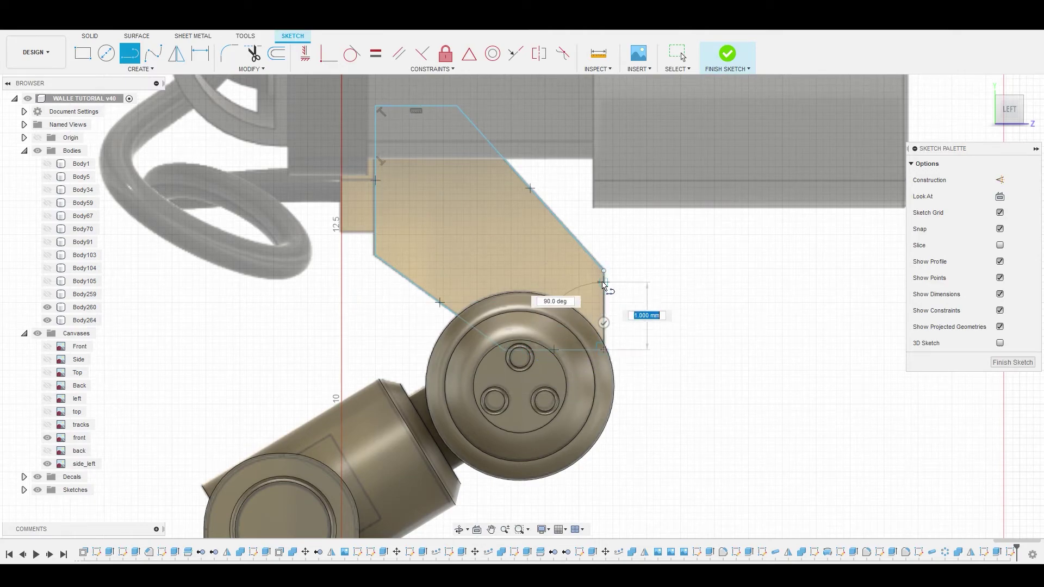
pyautogui.rightClick(667, 289)
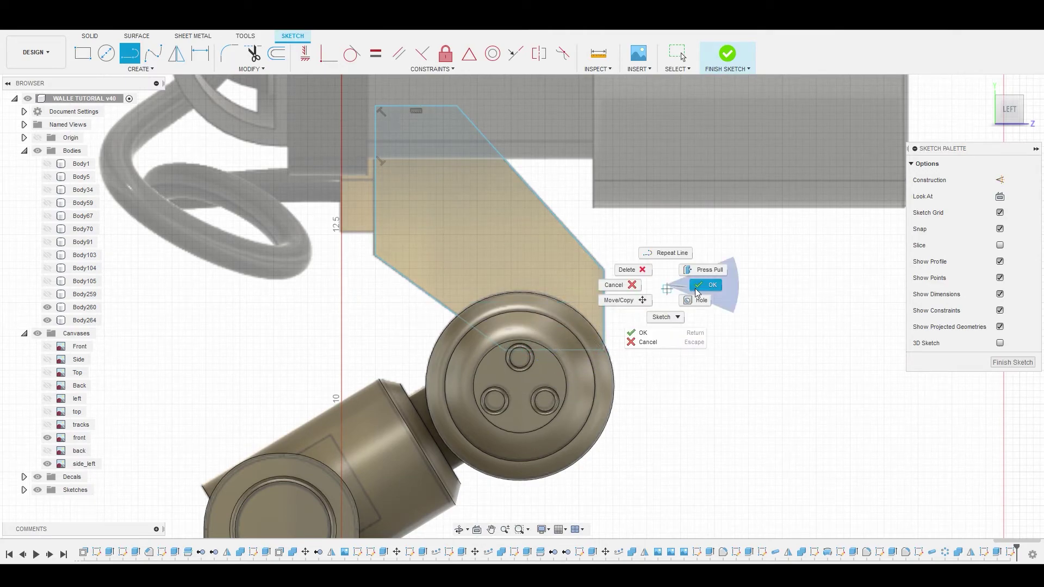
pyautogui.click(701, 292)
# Extrude the neck bracket profile symmetrically 1.122 mm per side to match the front canvas, joining it to the round joint.
pyautogui.click(481, 246)
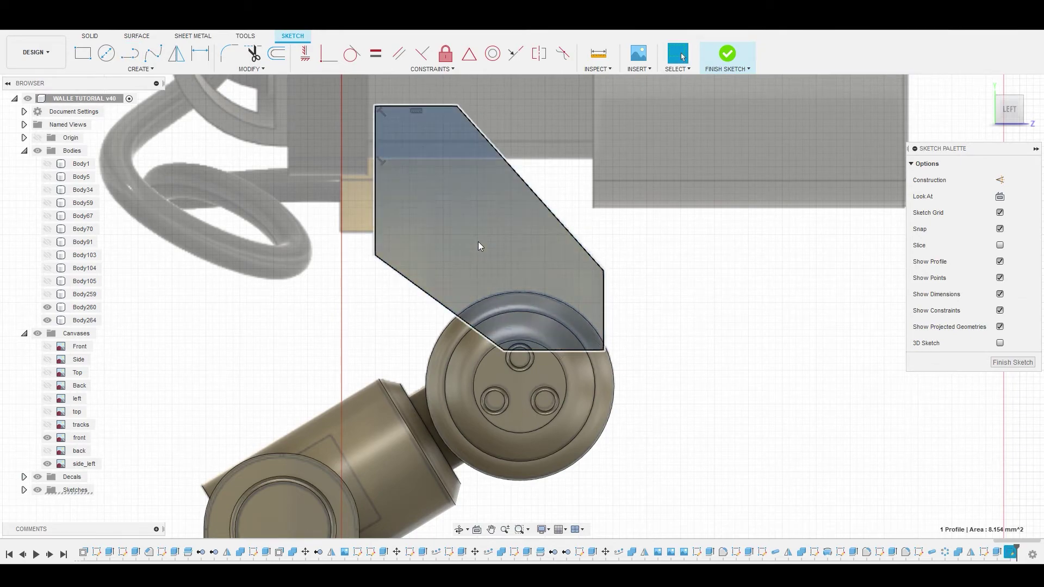
pyautogui.rightClick(523, 231)
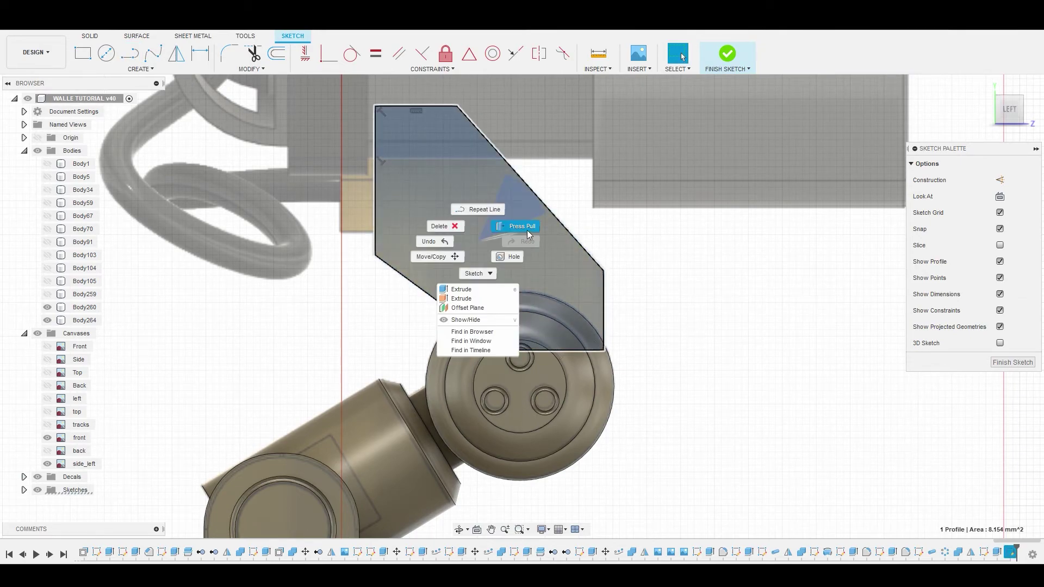
pyautogui.click(527, 230)
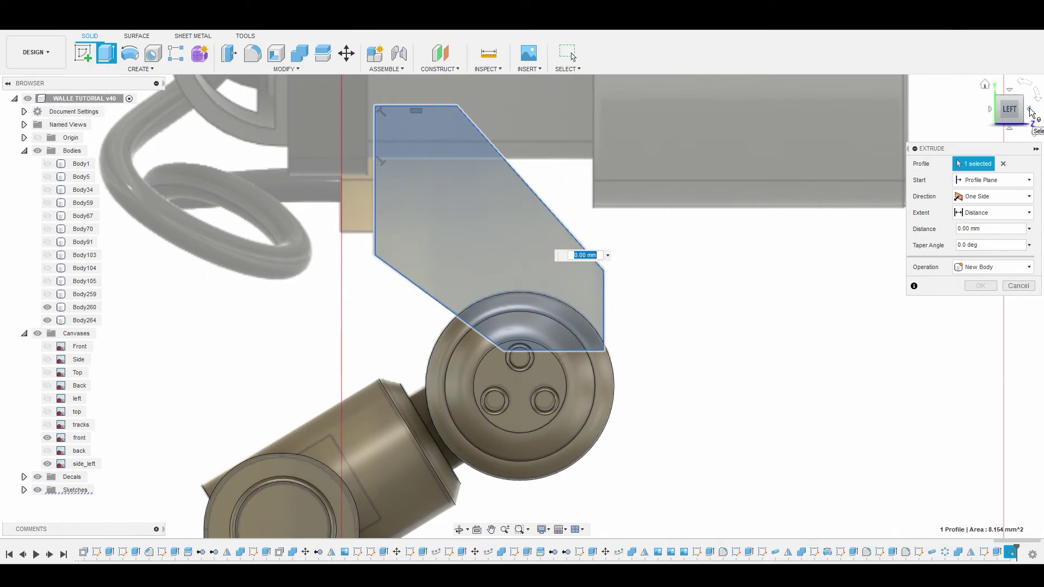
pyautogui.click(1031, 112)
pyautogui.moveTo(538, 228); pyautogui.dragTo(468, 239)
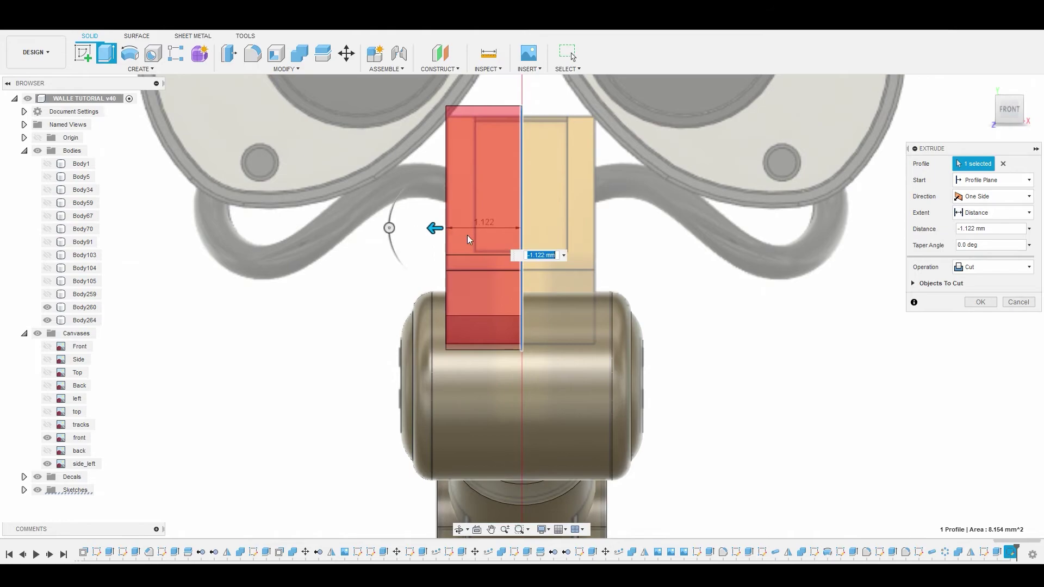
pyautogui.click(997, 182)
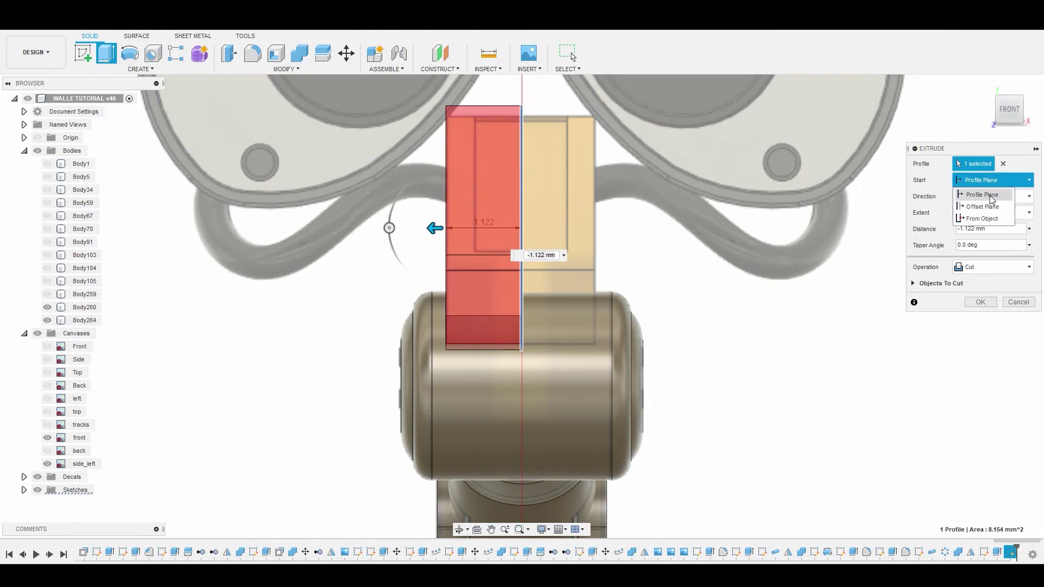
pyautogui.click(1006, 239)
pyautogui.click(995, 196)
pyautogui.click(987, 235)
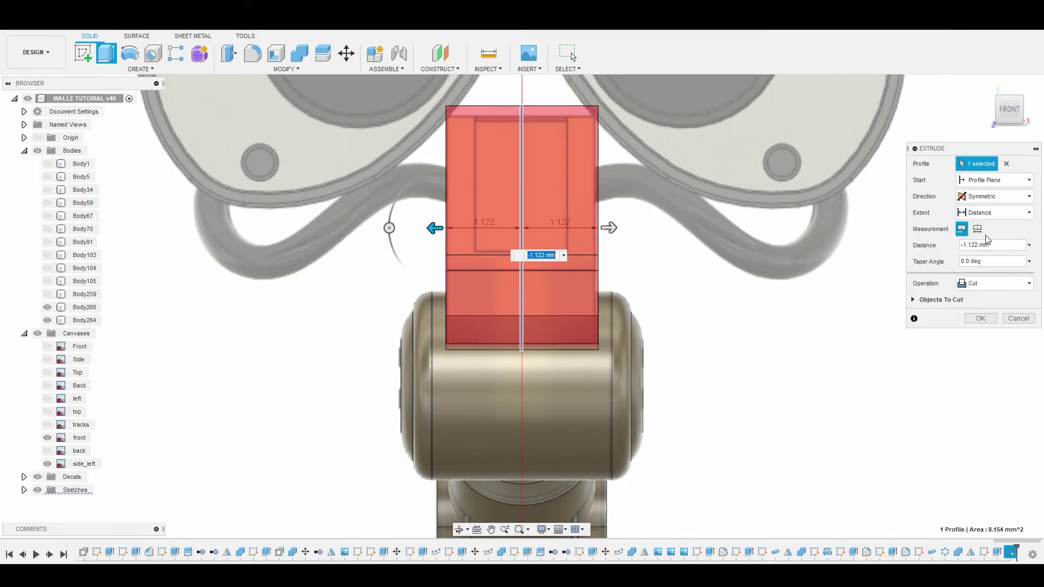
pyautogui.click(985, 283)
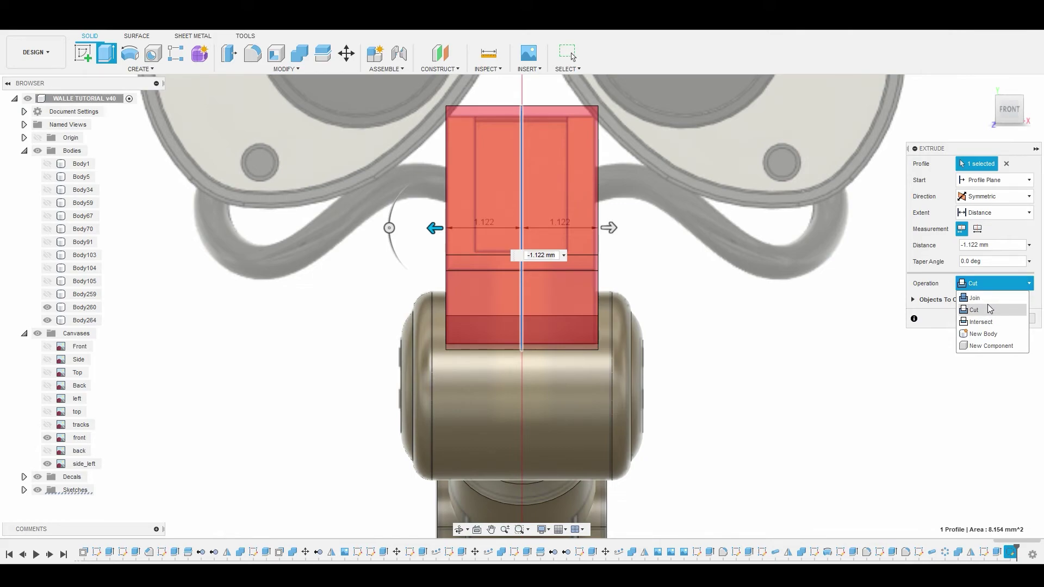
pyautogui.click(977, 298)
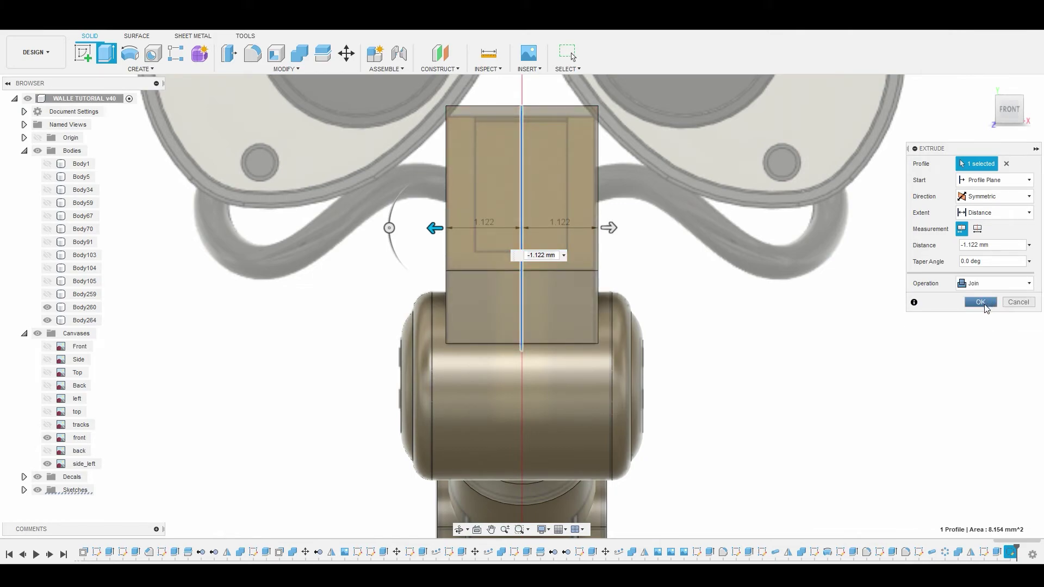
pyautogui.click(981, 302)
# Sketch a rectangle on the bracket's sloped front face, tracing the inner panel on the front canvas and extending past the face's upper edge.
pyautogui.click(534, 214)
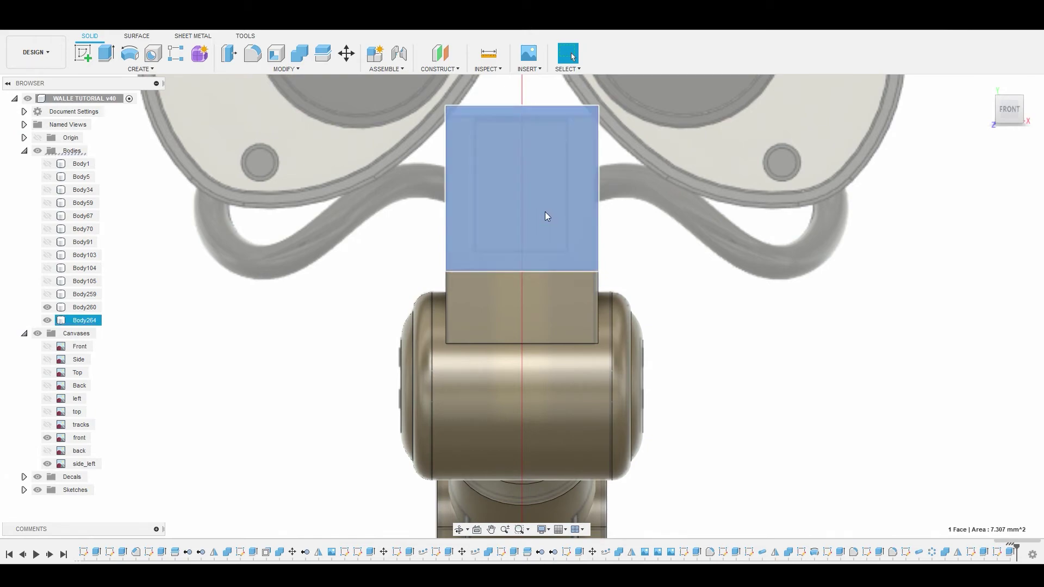
pyautogui.click(82, 53)
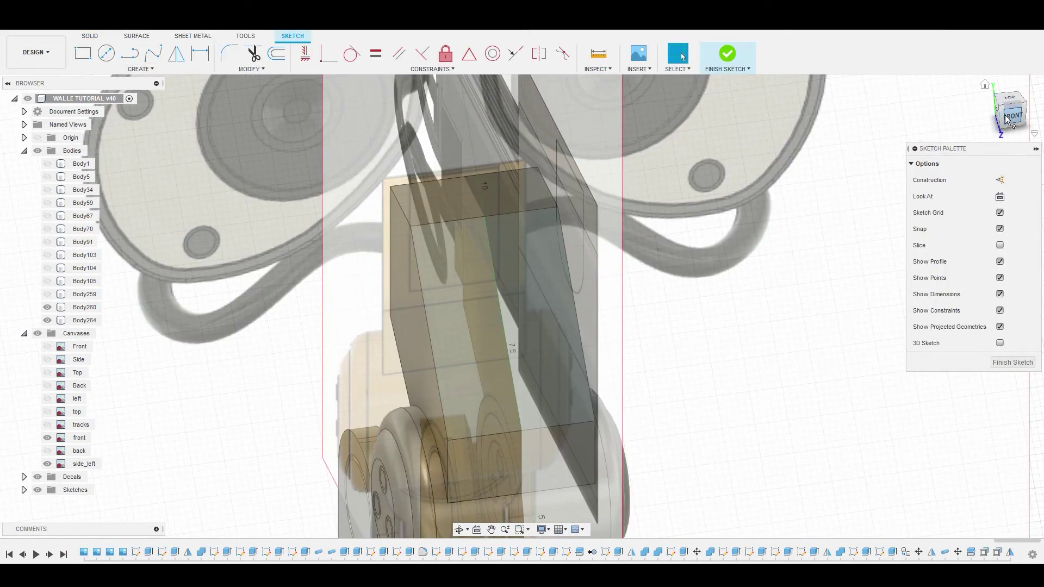
pyautogui.click(1012, 116)
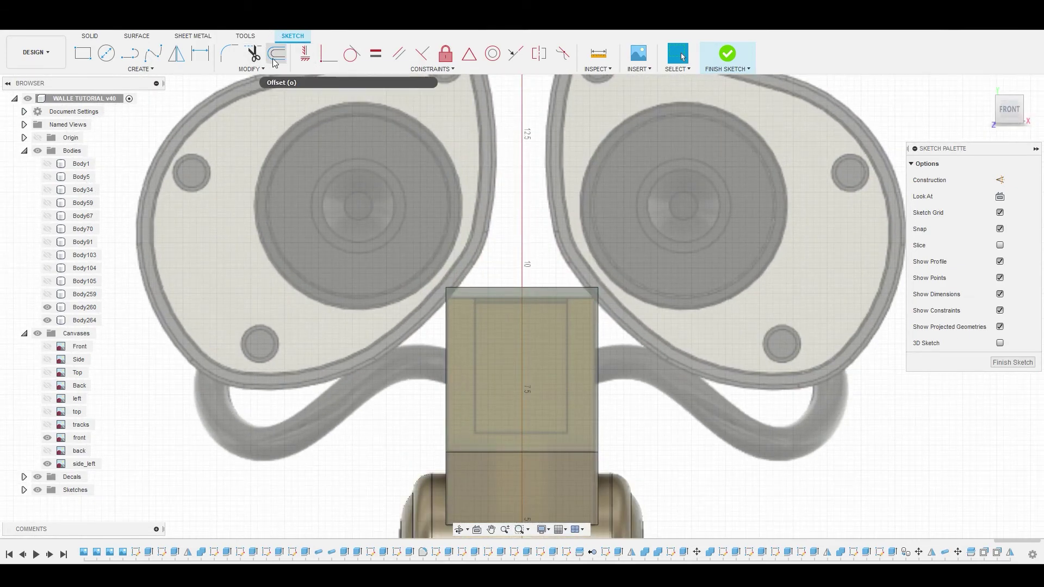
pyautogui.click(89, 57)
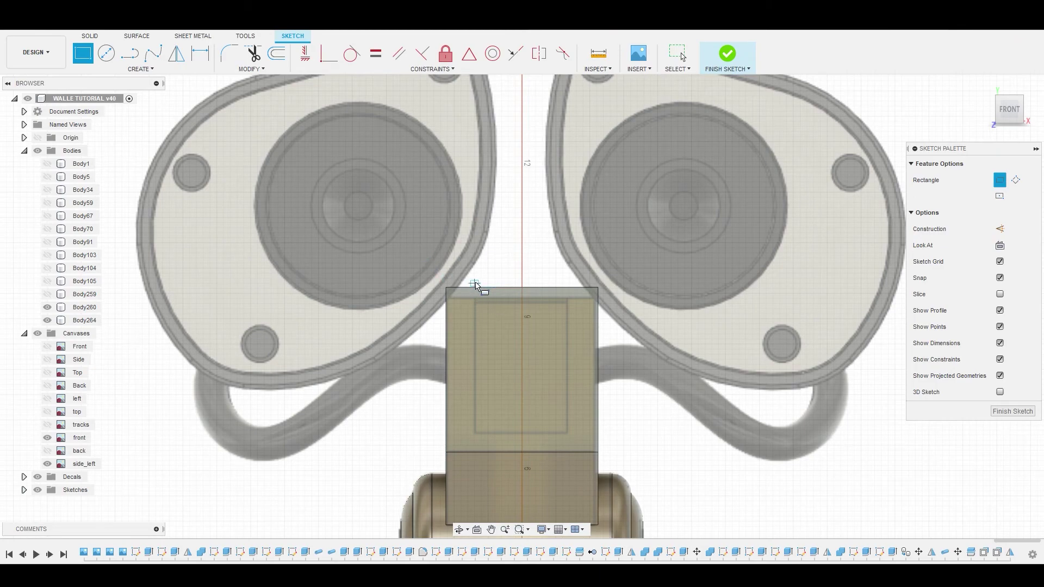
pyautogui.click(475, 283)
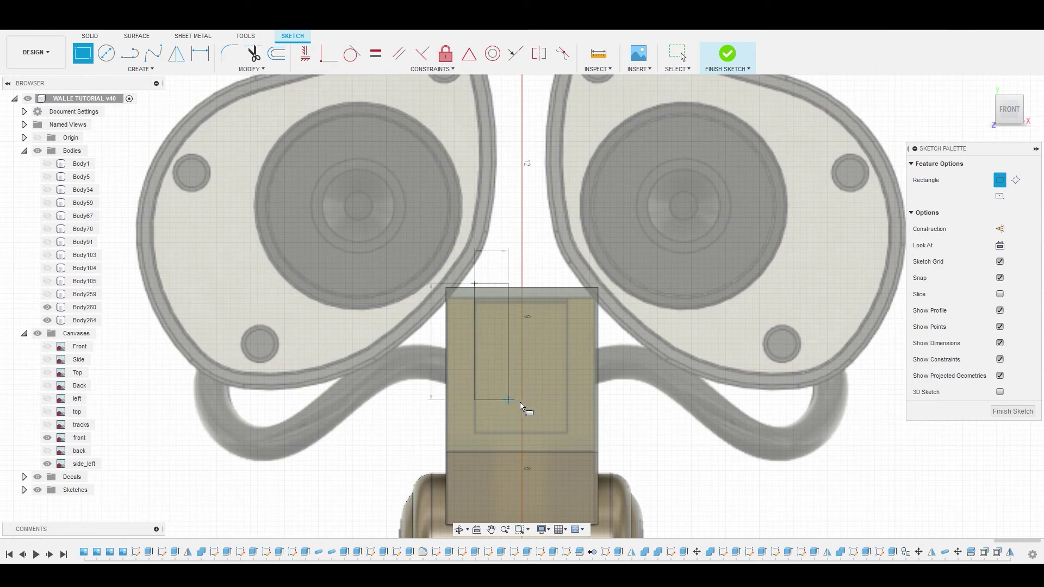
pyautogui.click(568, 433)
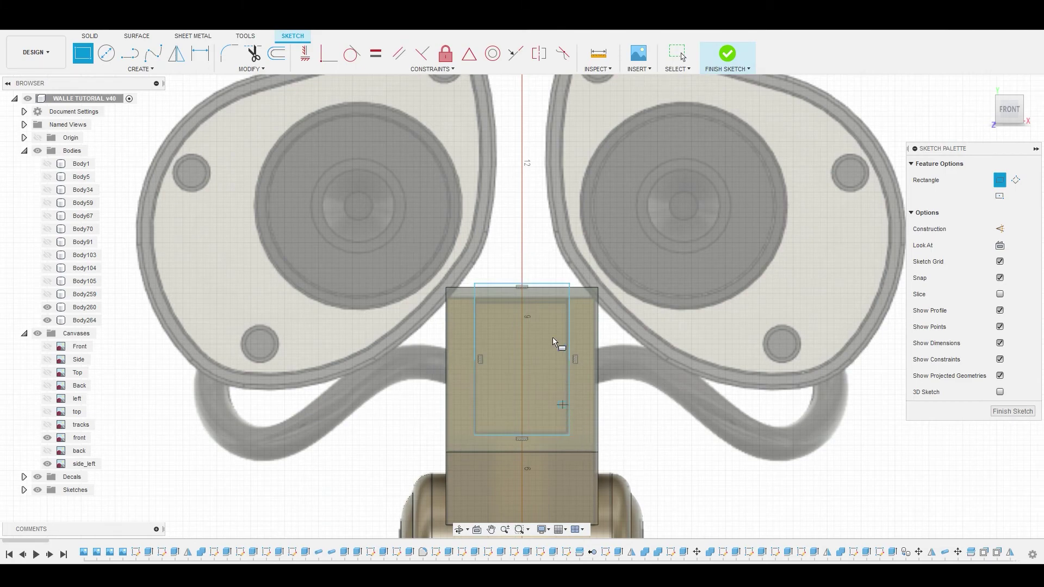
pyautogui.rightClick(499, 204)
pyautogui.click(533, 185)
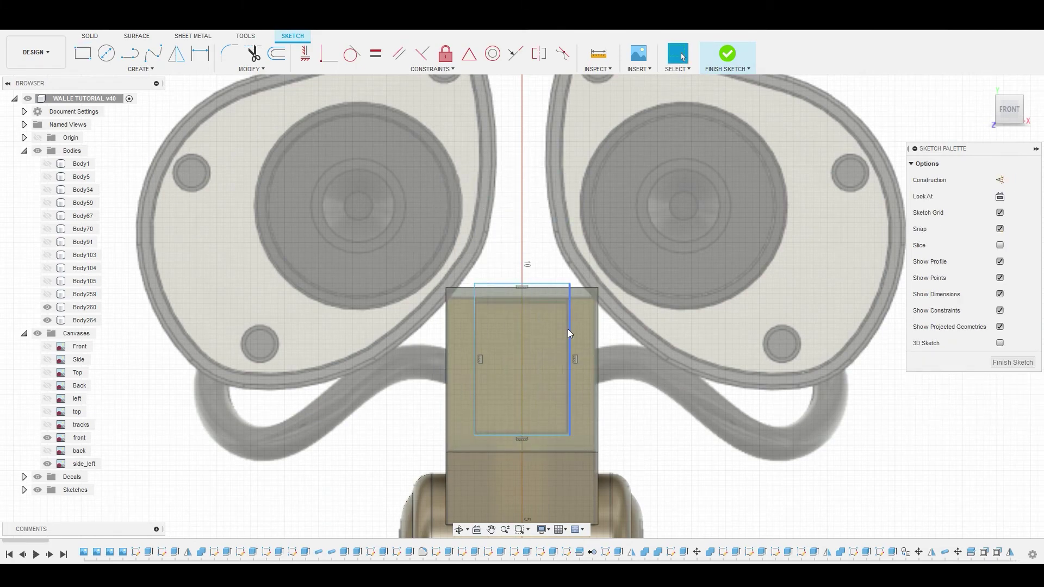
# Align the rectangle's side edge with the canvas panel and cut the profile 0.064 mm into the bracket's sloped front face.
pyautogui.click(567, 330)
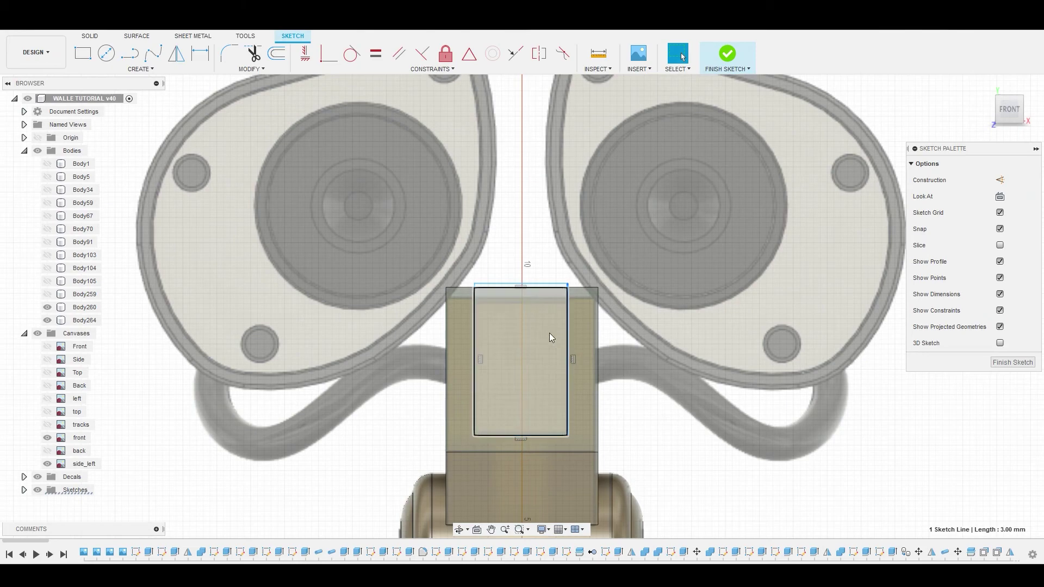
pyautogui.click(526, 351)
pyautogui.rightClick(526, 345)
pyautogui.moveTo(534, 462); pyautogui.dragTo(511, 298, button='middle')
pyautogui.press('e')
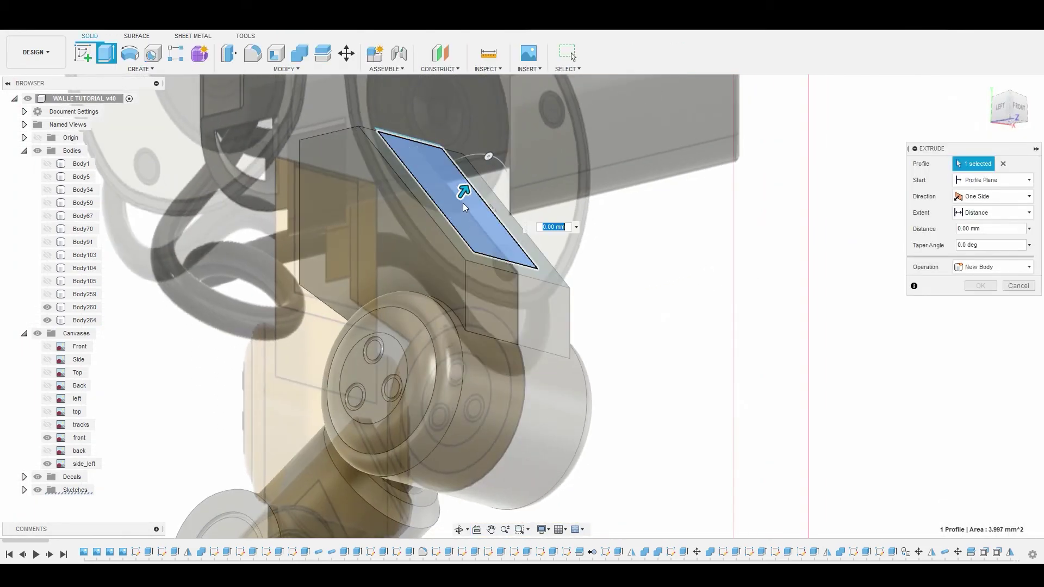
pyautogui.moveTo(462, 196); pyautogui.dragTo(460, 198)
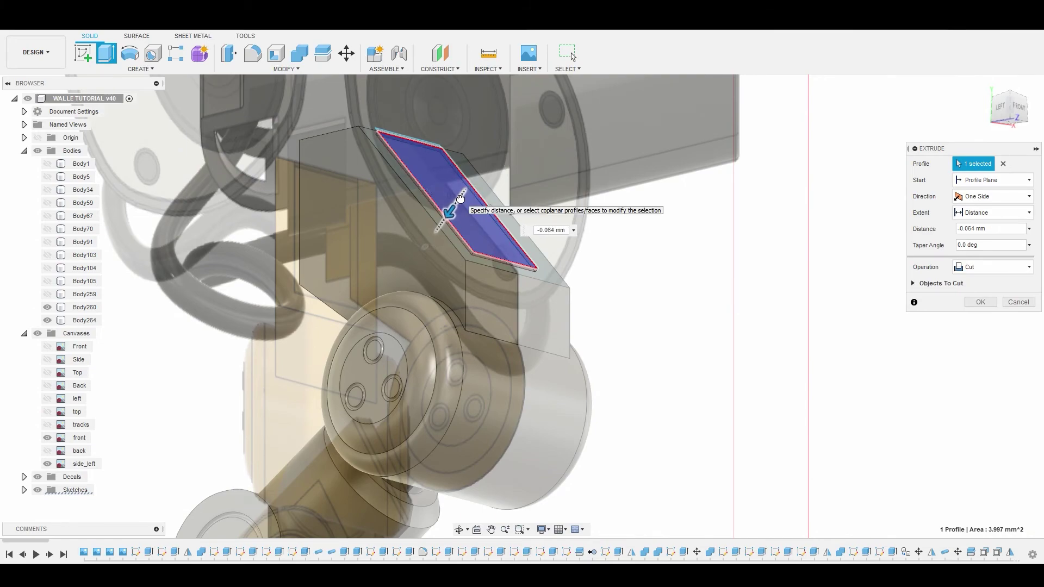
pyautogui.click(980, 302)
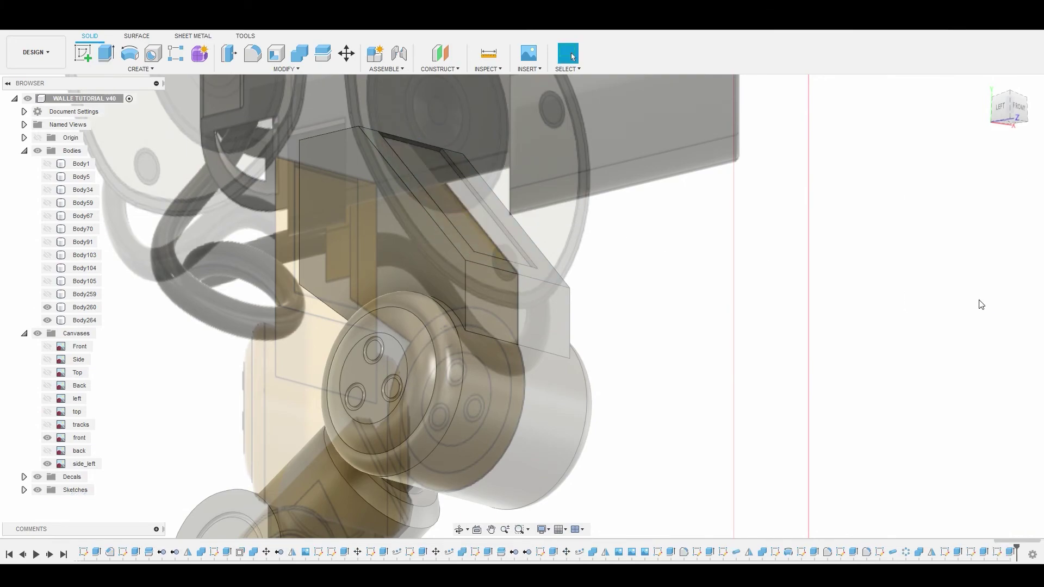
# Look at the model from the back, showing the back canvas and hiding the front canvas.
pyautogui.click(1001, 107)
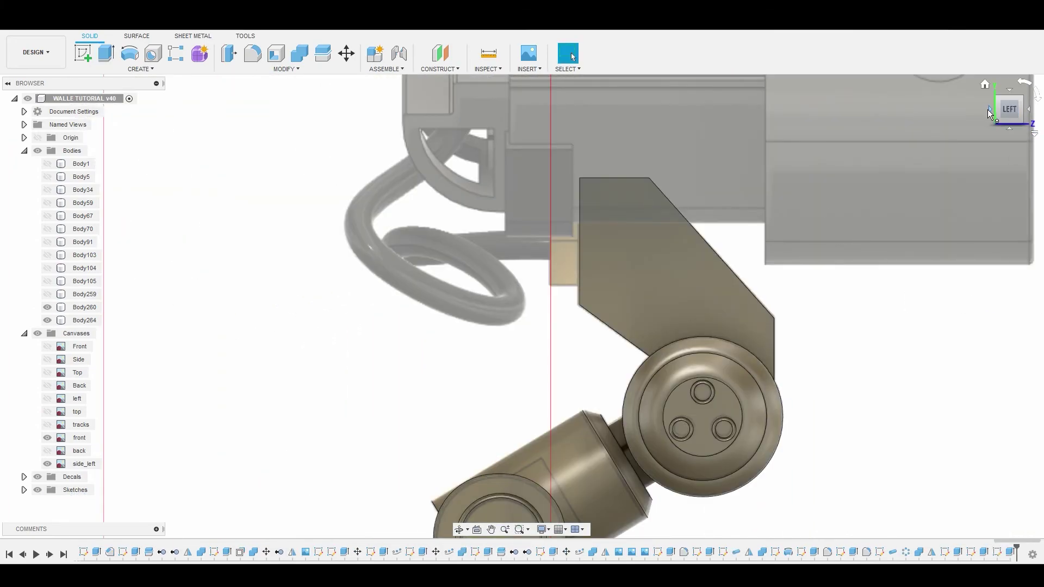
pyautogui.click(988, 109)
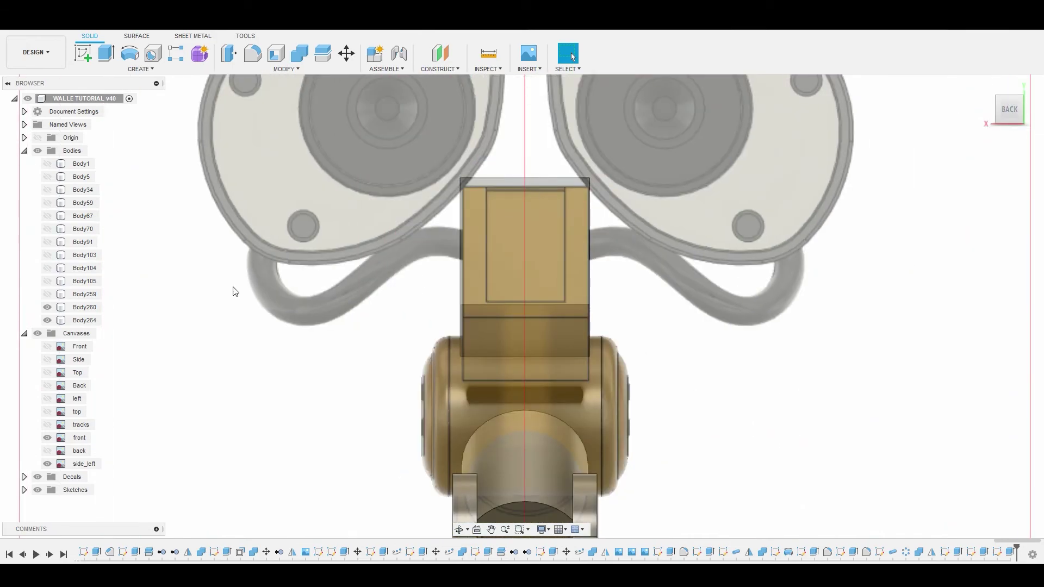
pyautogui.click(47, 464)
pyautogui.click(47, 450)
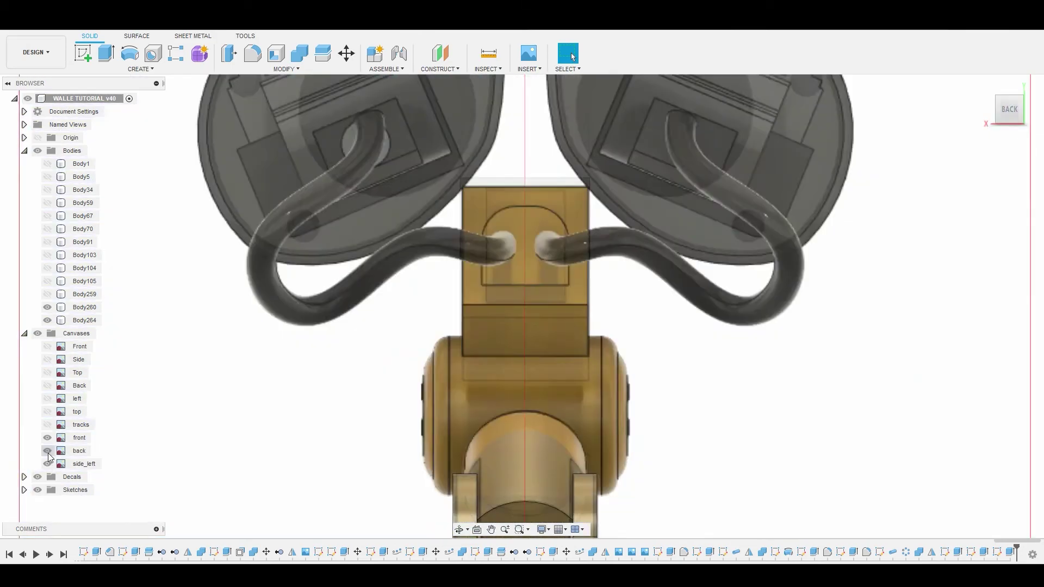
pyautogui.click(47, 438)
# Sketch a rectangle on the bracket's rear face covering half of the arched panel, from the centre line's lower end to the outer upper corner.
pyautogui.click(530, 345)
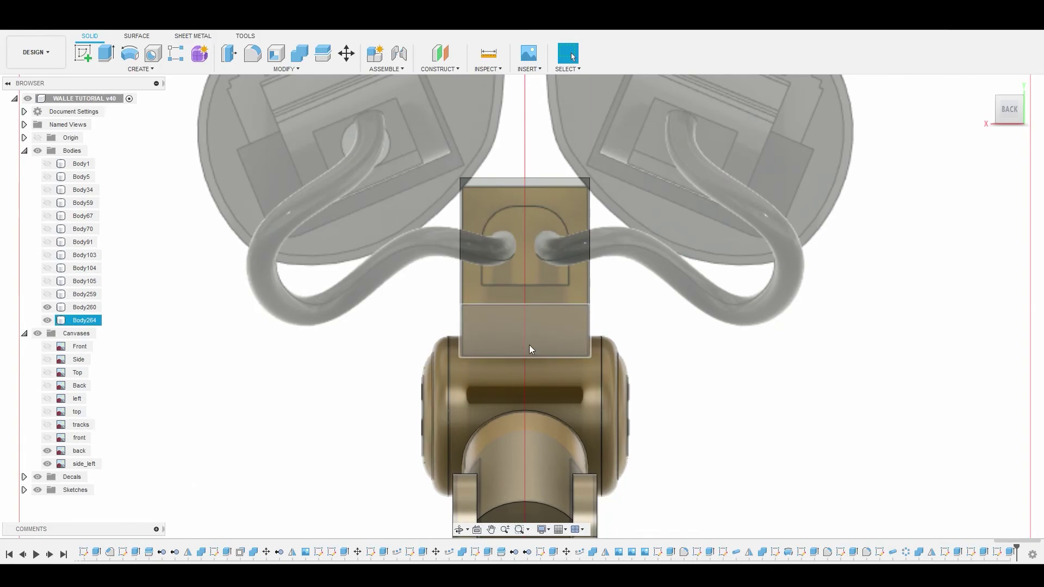
pyautogui.scroll(-2, 530, 345)
pyautogui.click(526, 288)
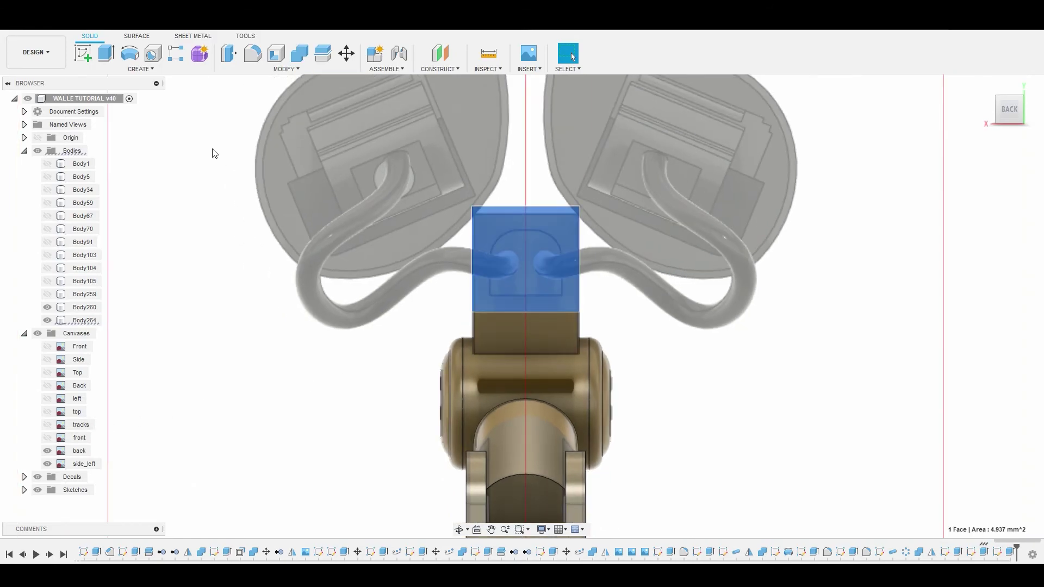
pyautogui.click(82, 54)
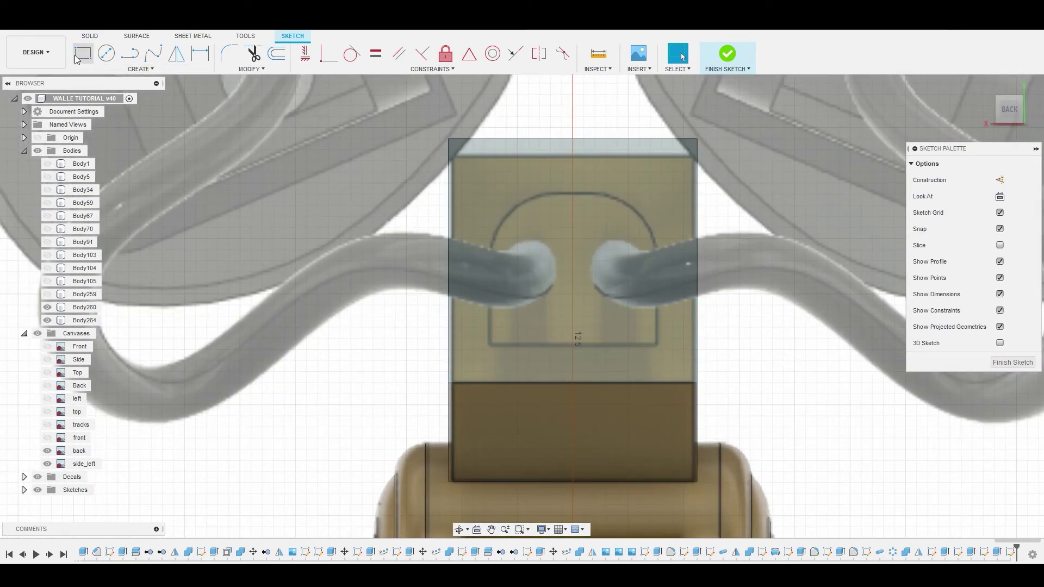
pyautogui.press('r')
pyautogui.click(573, 348)
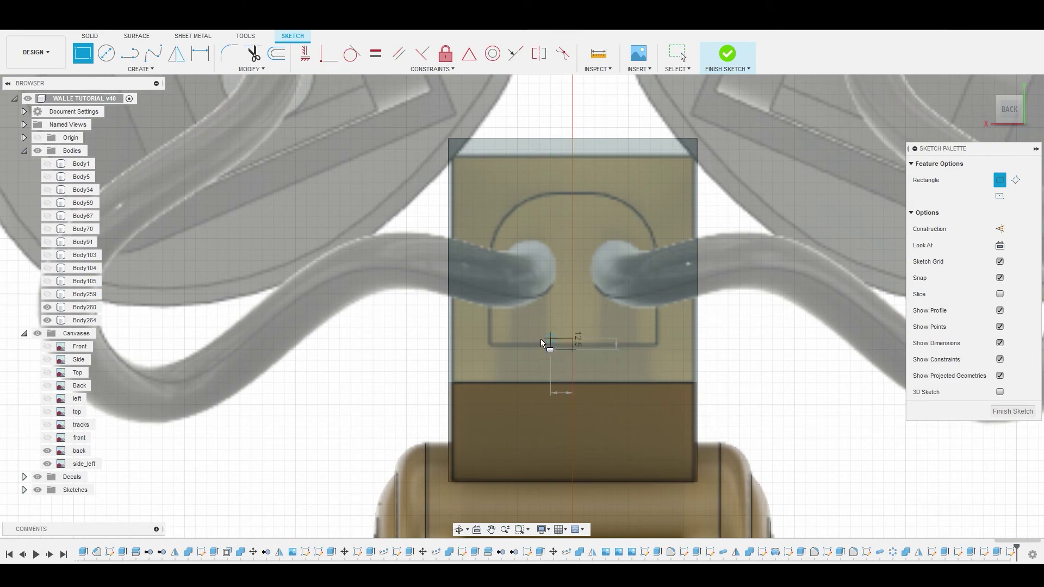
pyautogui.click(490, 194)
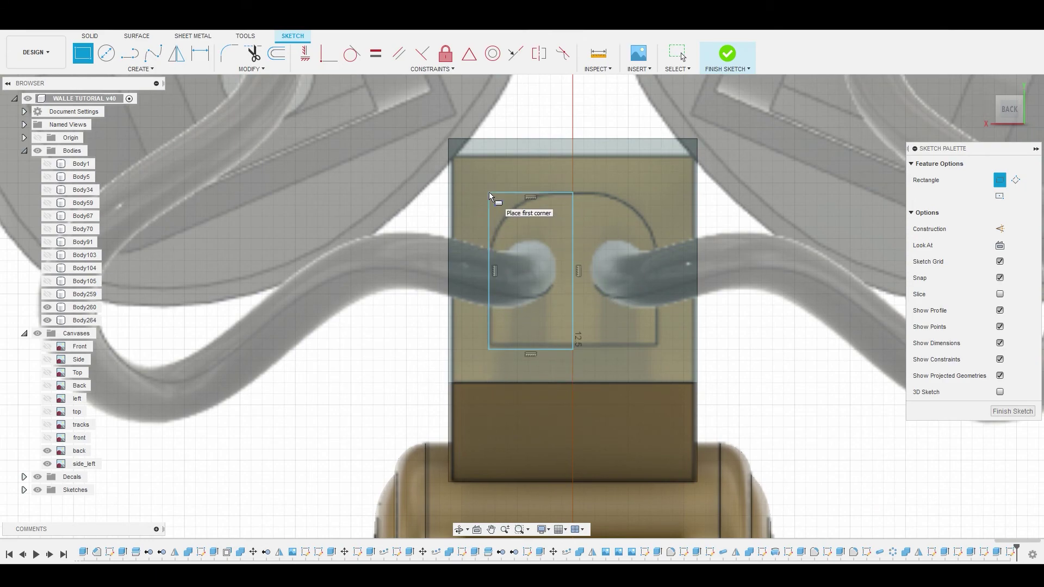
# Round the rectangle's outer upper corner with a 0.61 mm sketch fillet to follow the arched panel on the back canvas.
pyautogui.click(230, 53)
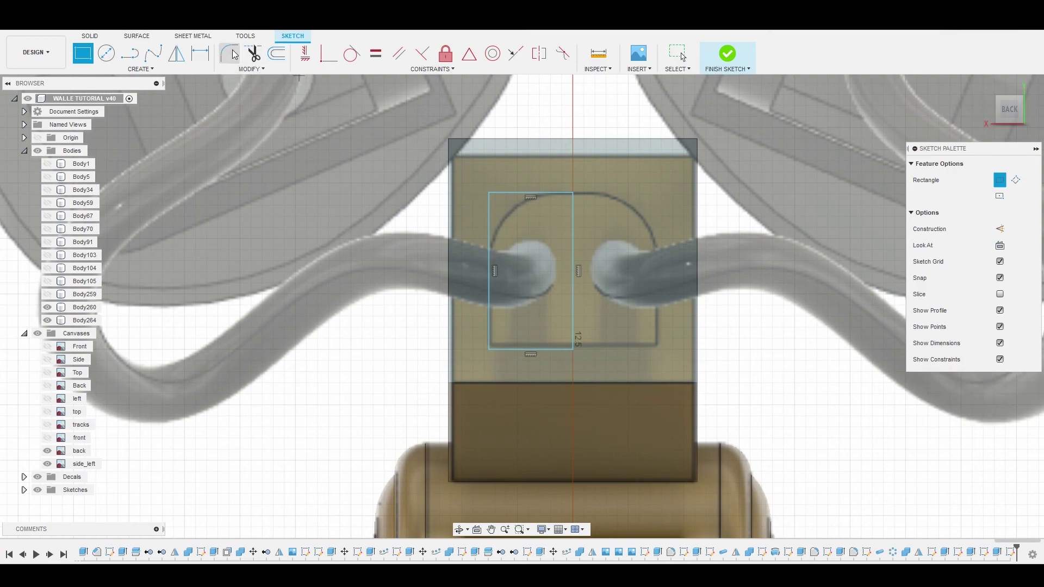
pyautogui.click(489, 194)
pyautogui.moveTo(489, 188); pyautogui.dragTo(503, 208)
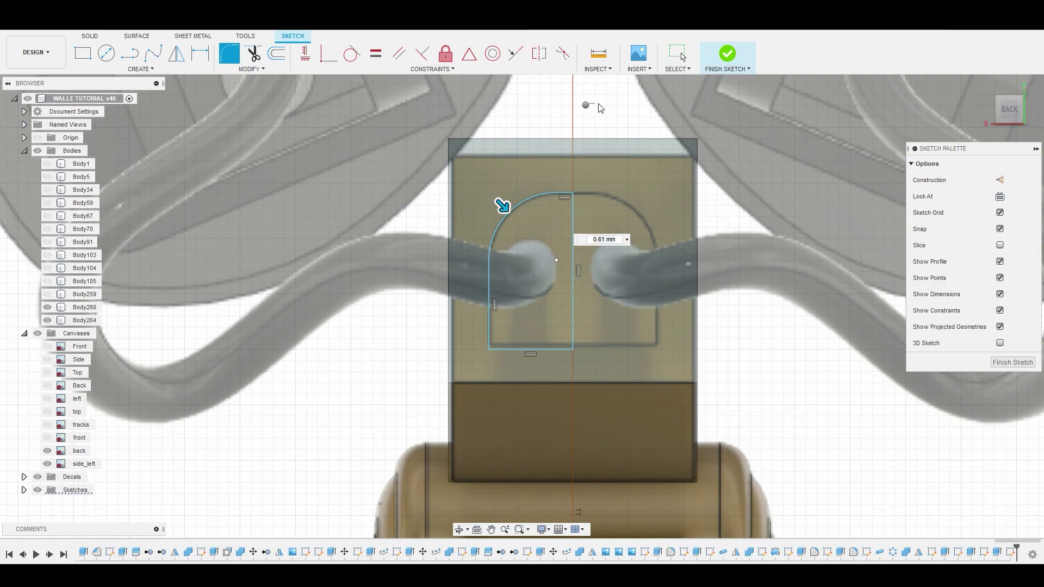
pyautogui.press('Return')
# Mirror the half panel's arc and outer lines across its vertical centre line to complete the arched outline.
pyautogui.click(173, 73)
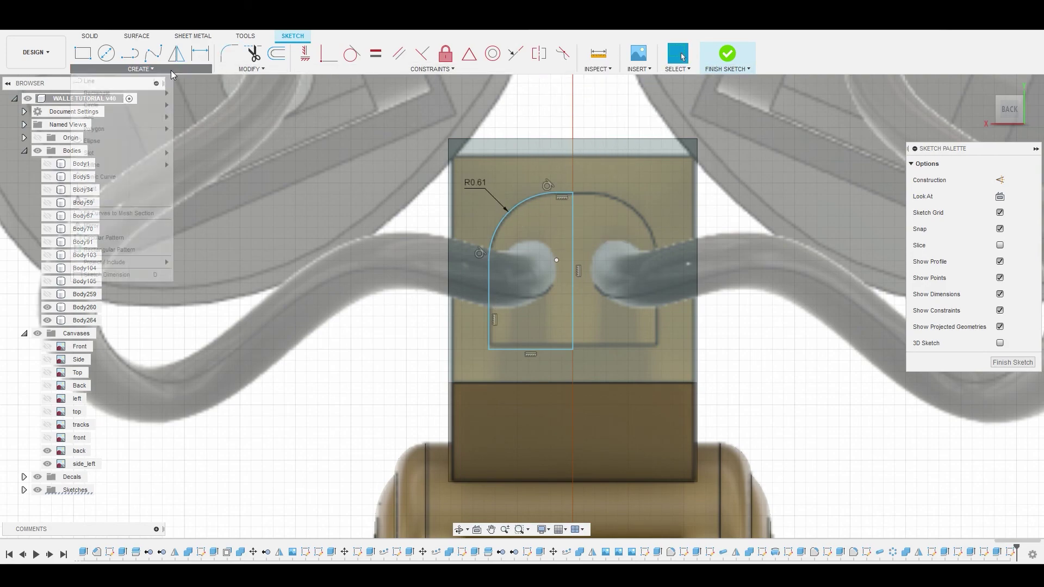
pyautogui.click(124, 226)
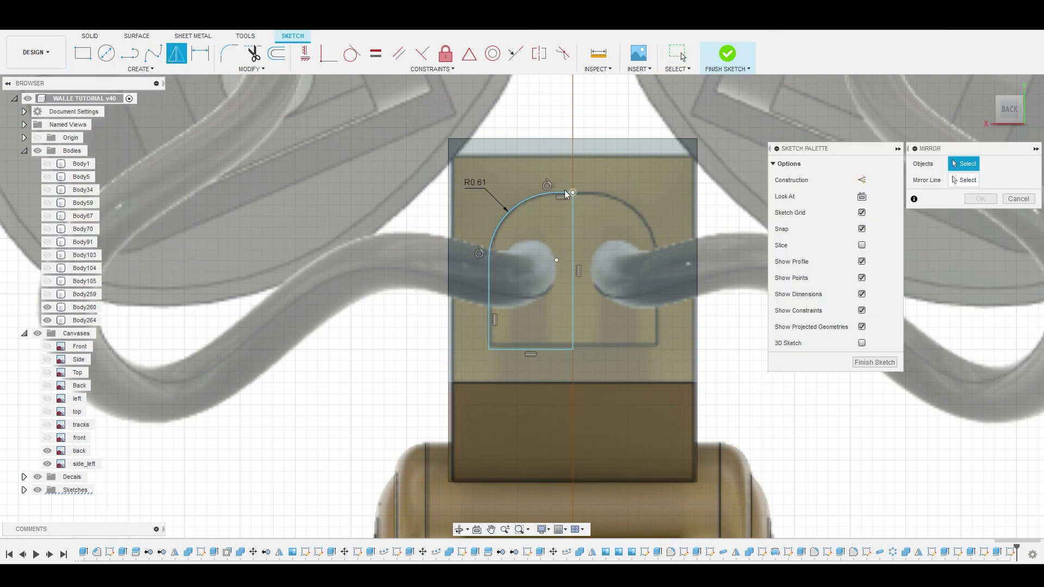
pyautogui.click(538, 194)
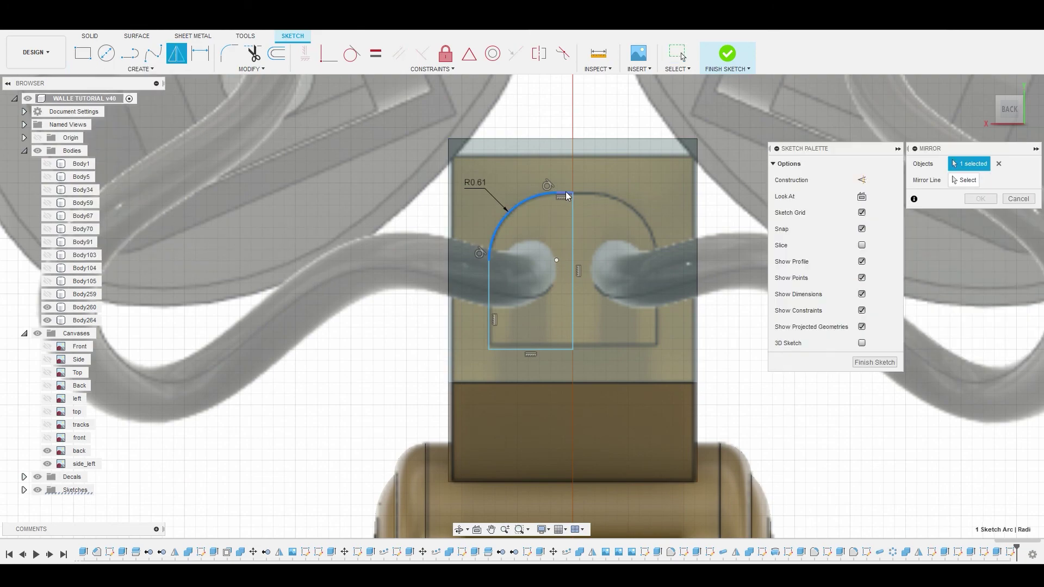
pyautogui.click(524, 347)
pyautogui.click(963, 181)
pyautogui.click(574, 241)
pyautogui.click(979, 199)
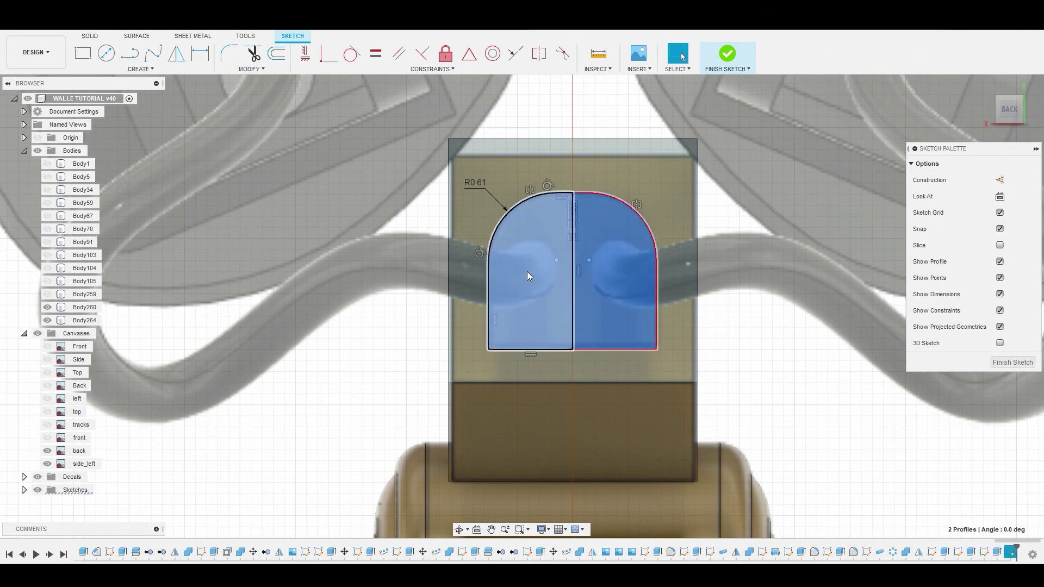
# Extrude both halves of the arched profile 0.529 mm backward to match the side canvas, joining them to the bracket.
pyautogui.click(549, 264)
pyautogui.rightClick(549, 264)
pyautogui.click(566, 259)
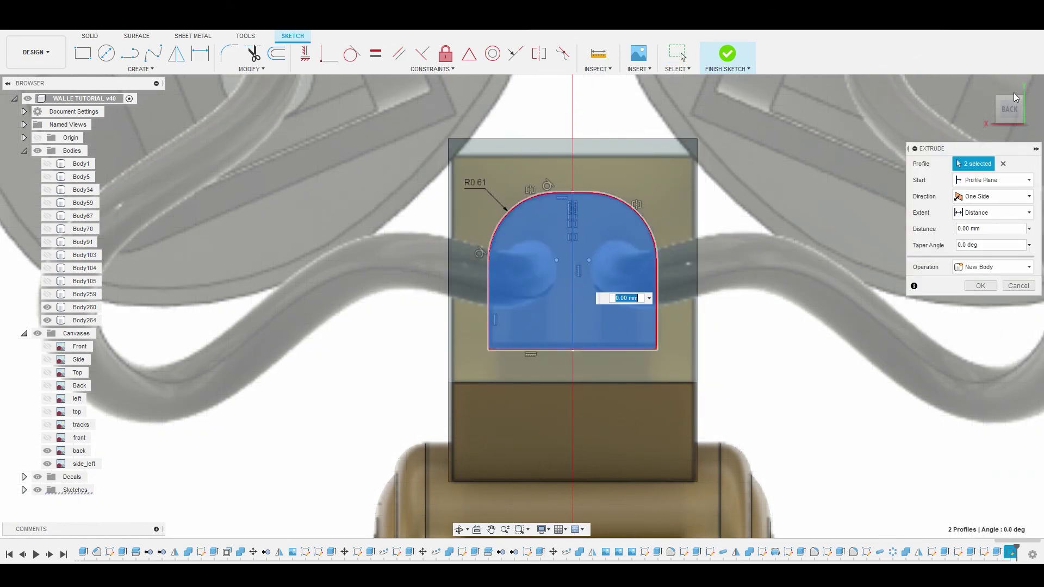
pyautogui.click(1031, 106)
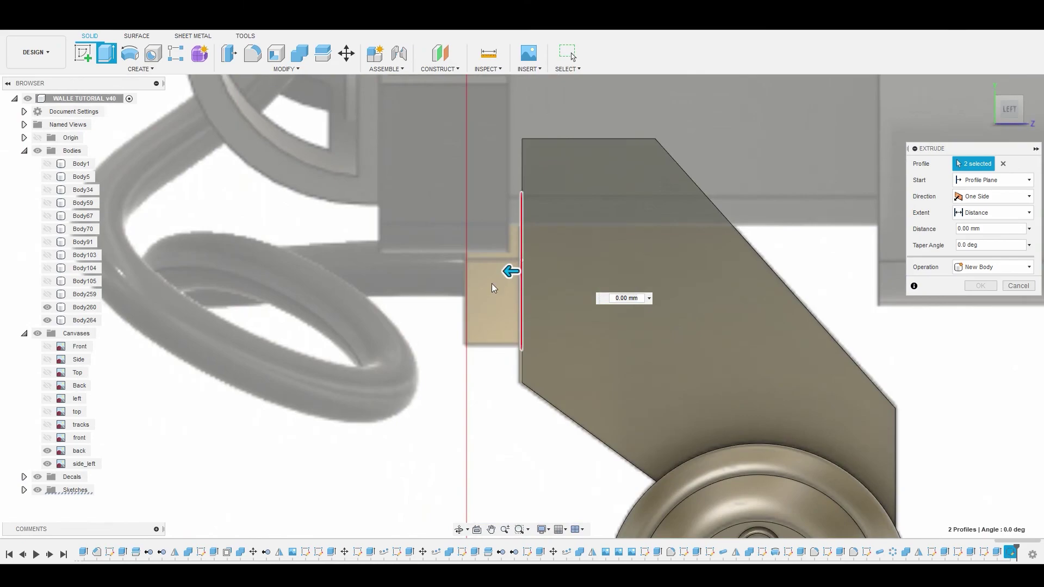
pyautogui.moveTo(510, 271); pyautogui.dragTo(451, 271)
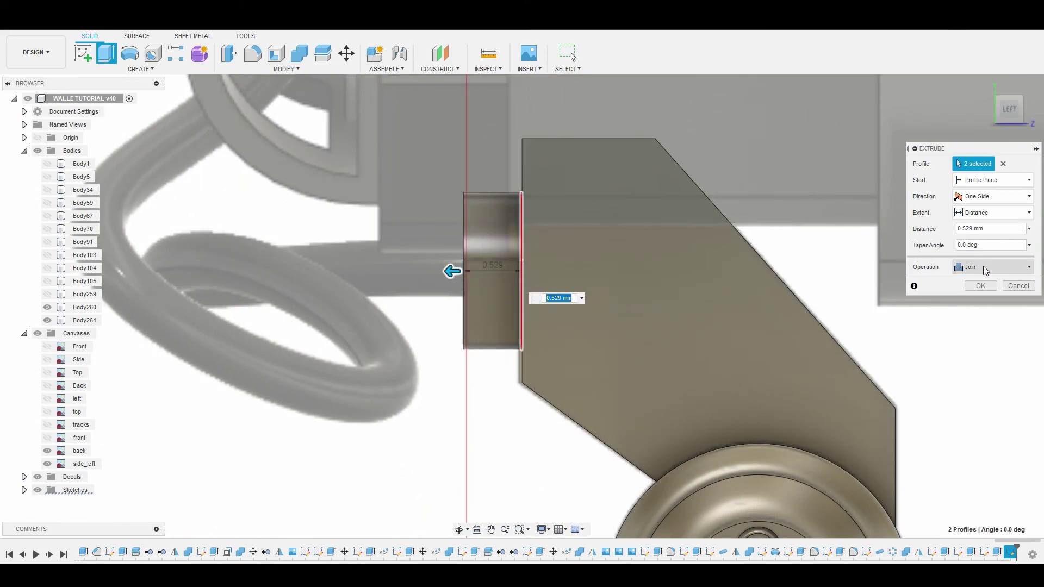
pyautogui.click(983, 285)
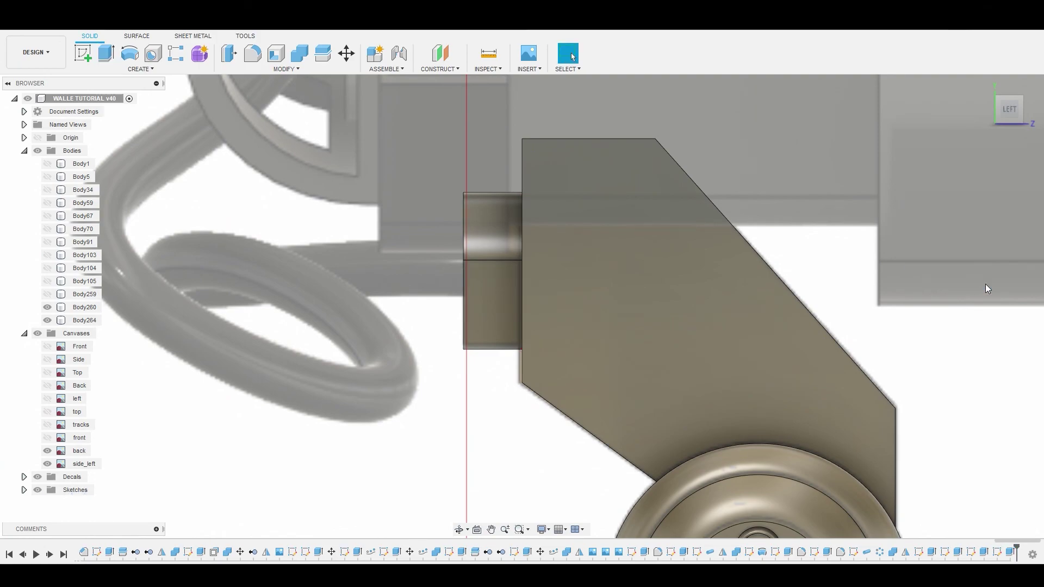